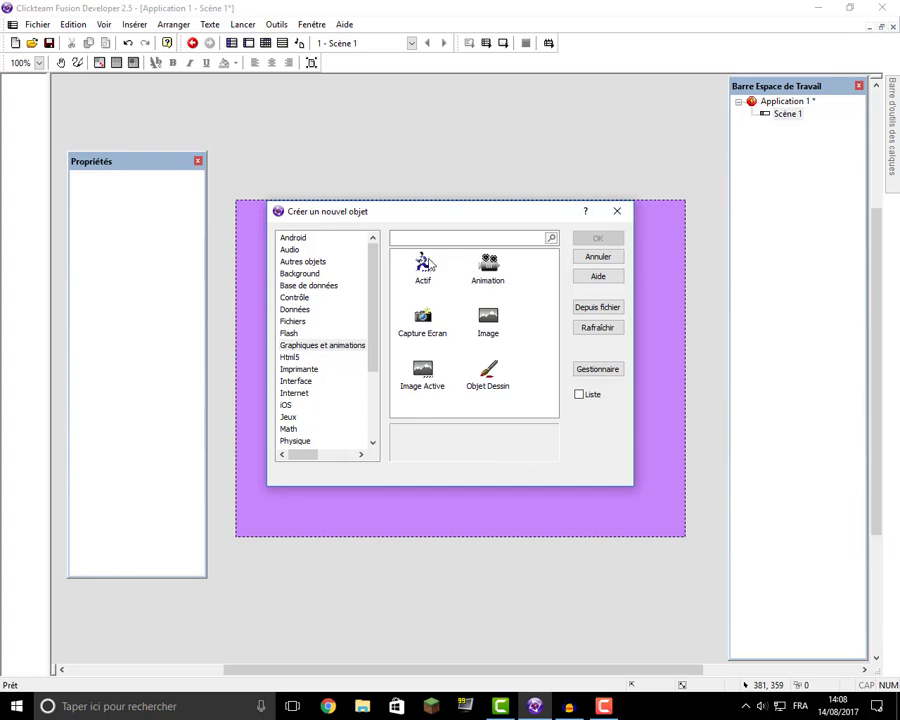
Insert an Actif object from the Graphiques et animations category and place it near the centre of the purple scene
{"action": "left_click_drag", "start_coordinate": [462, 214], "coordinate": [452, 228]}
{"action": "left_click", "coordinate": [620, 225]}
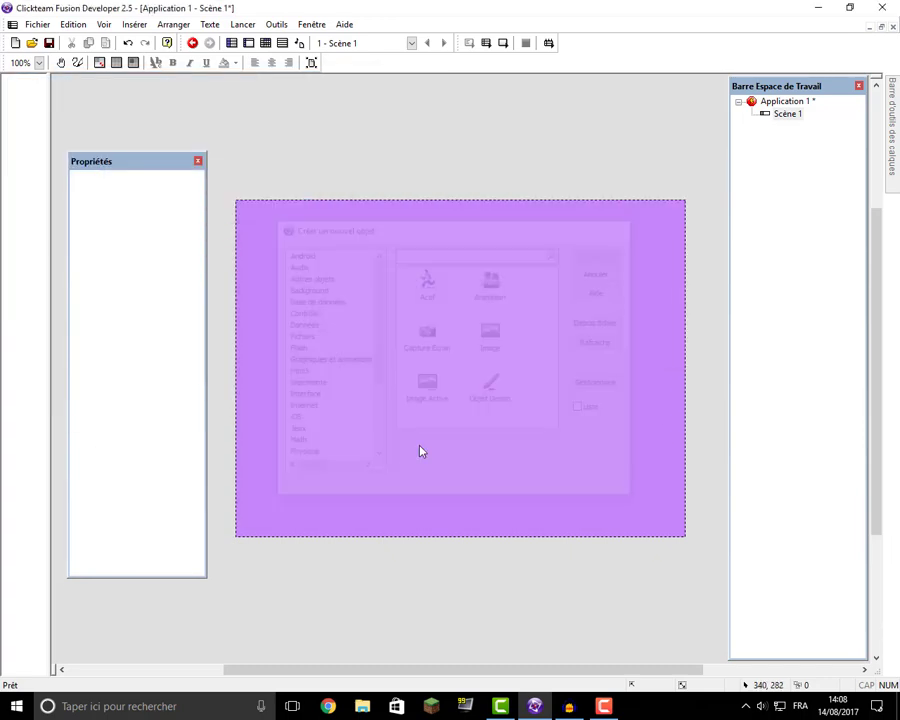
{"action": "right_click", "coordinate": [397, 358]}
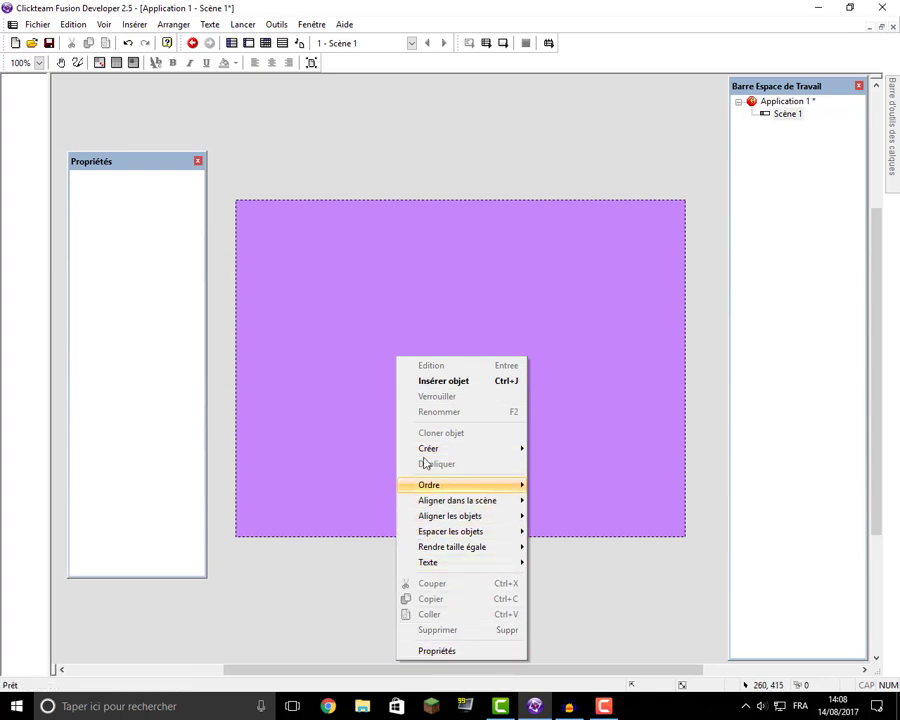
{"action": "left_click", "coordinate": [414, 382]}
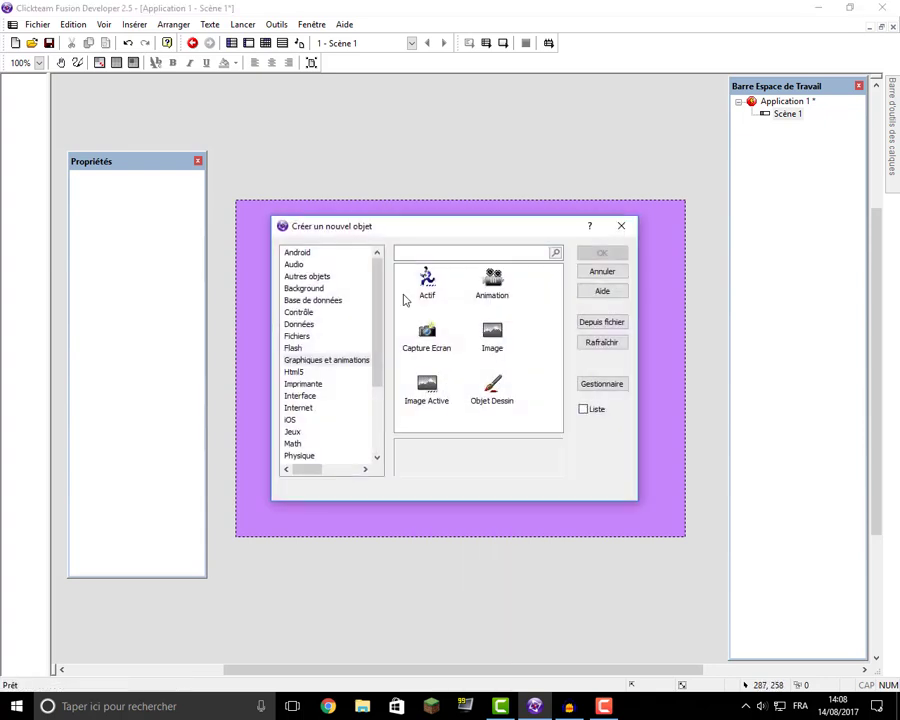
{"action": "left_click", "coordinate": [309, 362]}
{"action": "double_click", "coordinate": [492, 388]}
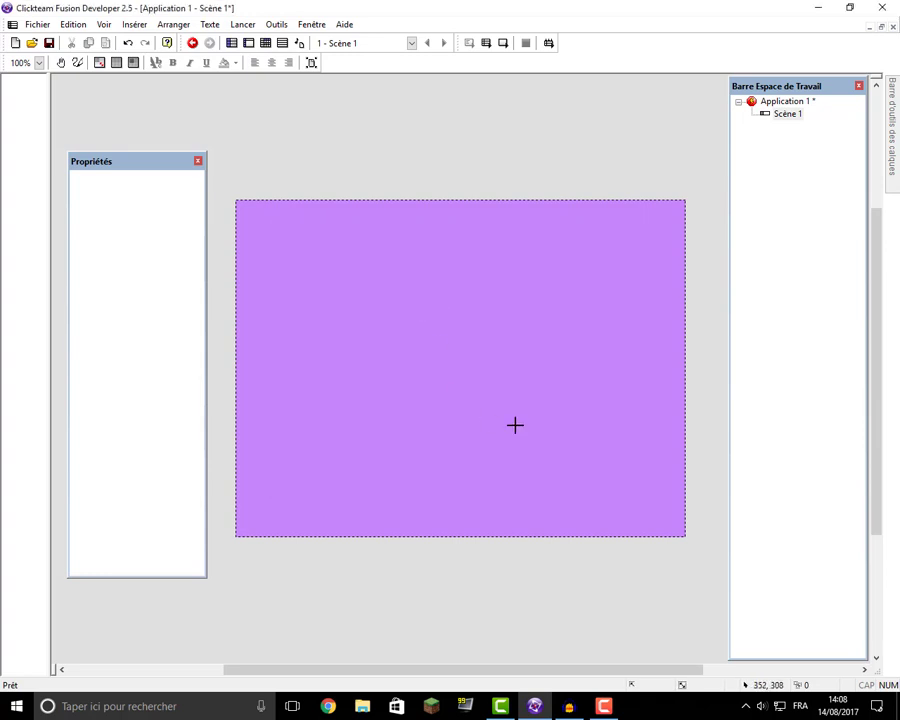
{"action": "left_click", "coordinate": [448, 318]}
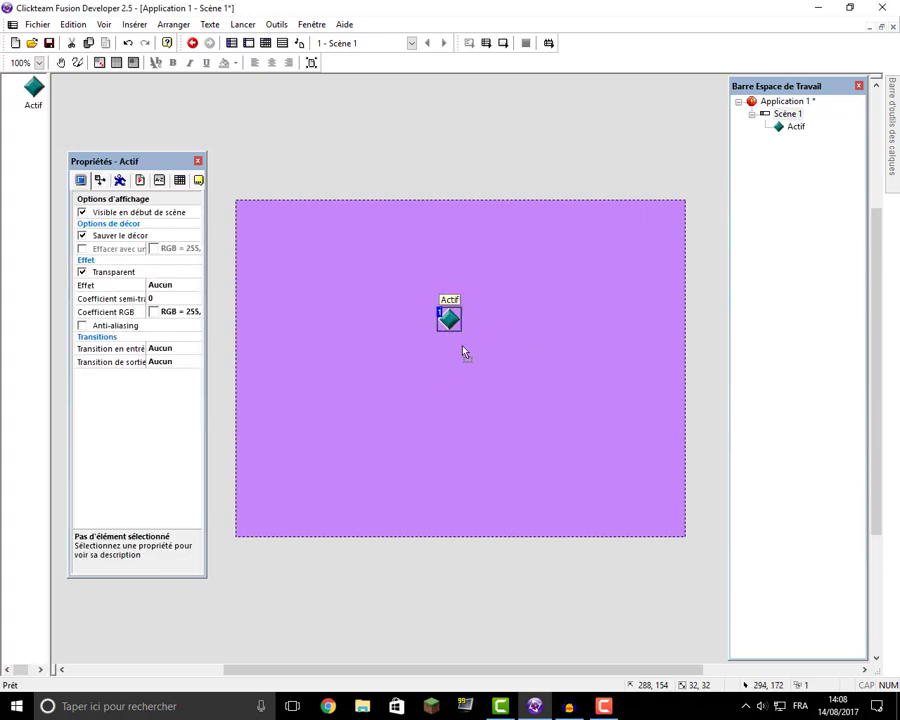
{"action": "mouse_move", "coordinate": [458, 328]}
{"action": "left_mouse_down"}
{"action": "mouse_move", "coordinate": [504, 354]}
{"action": "mouse_move", "coordinate": [458, 348]}
{"action": "left_mouse_up"}
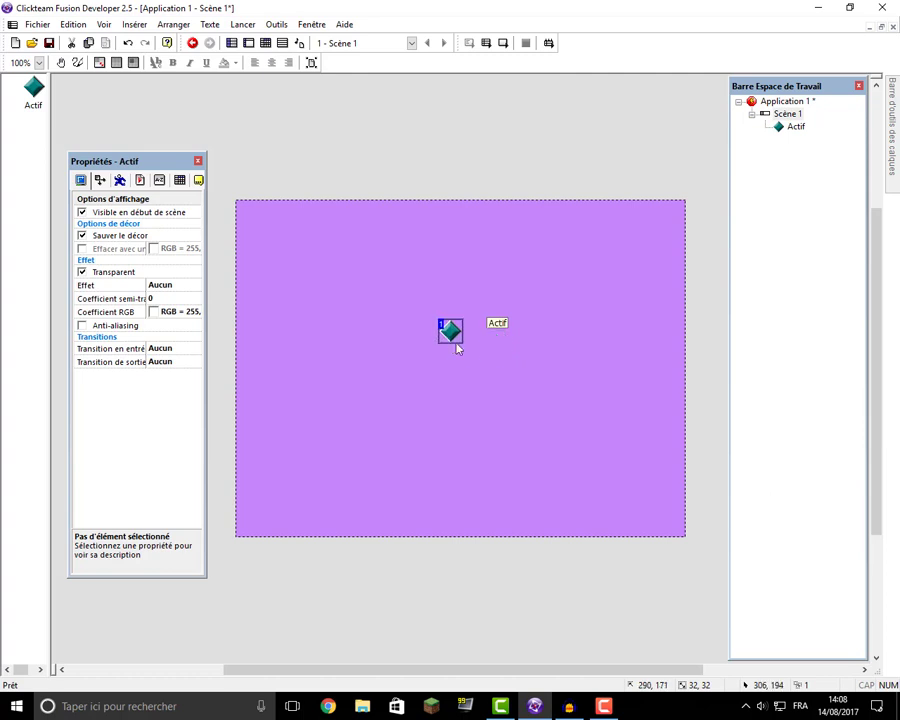
Clear the Actif object's default image and import 1.jpg as a three-image animation that replaces the current one
{"action": "double_click", "coordinate": [452, 334]}
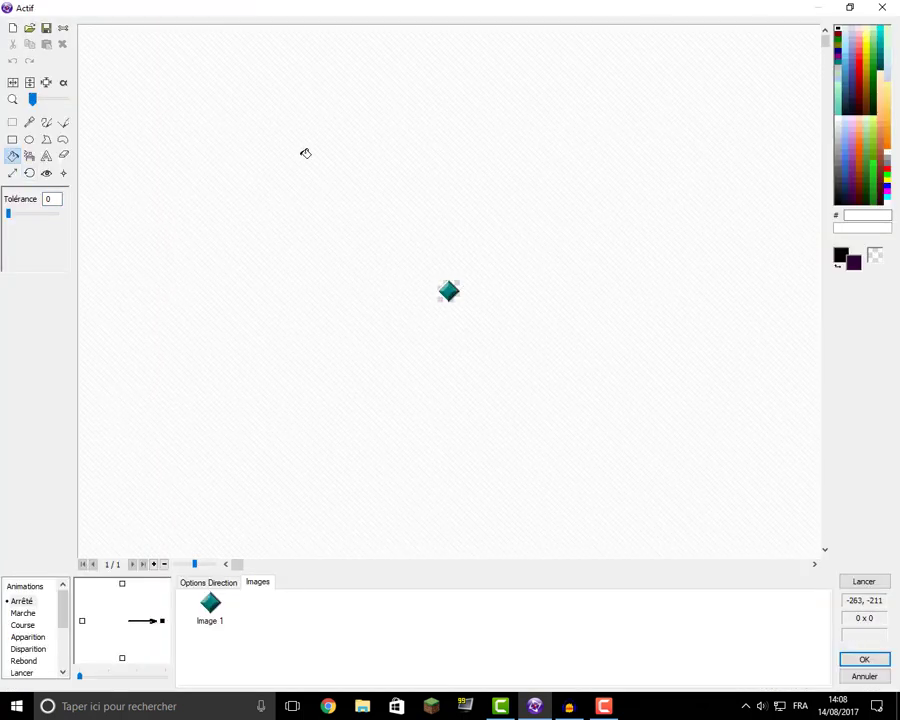
{"action": "left_click", "coordinate": [13, 30]}
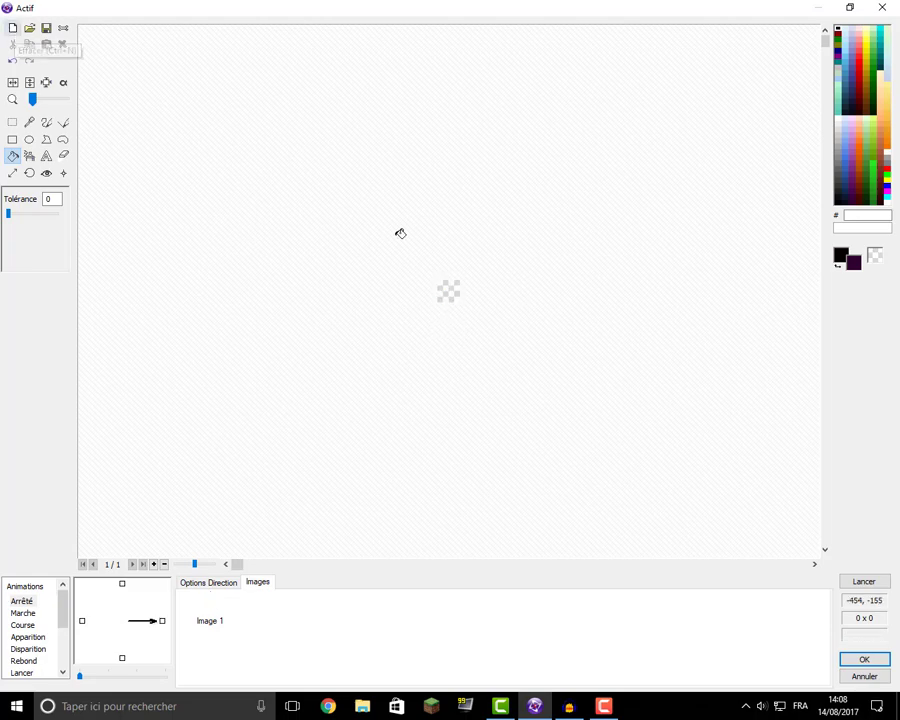
{"action": "left_click", "coordinate": [29, 30]}
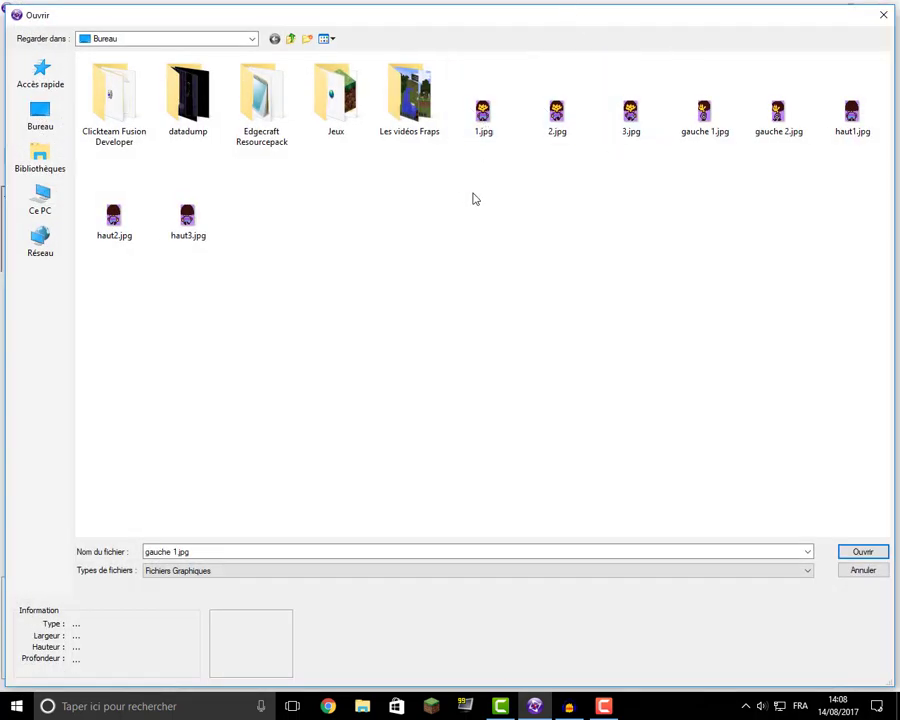
{"action": "double_click", "coordinate": [481, 124]}
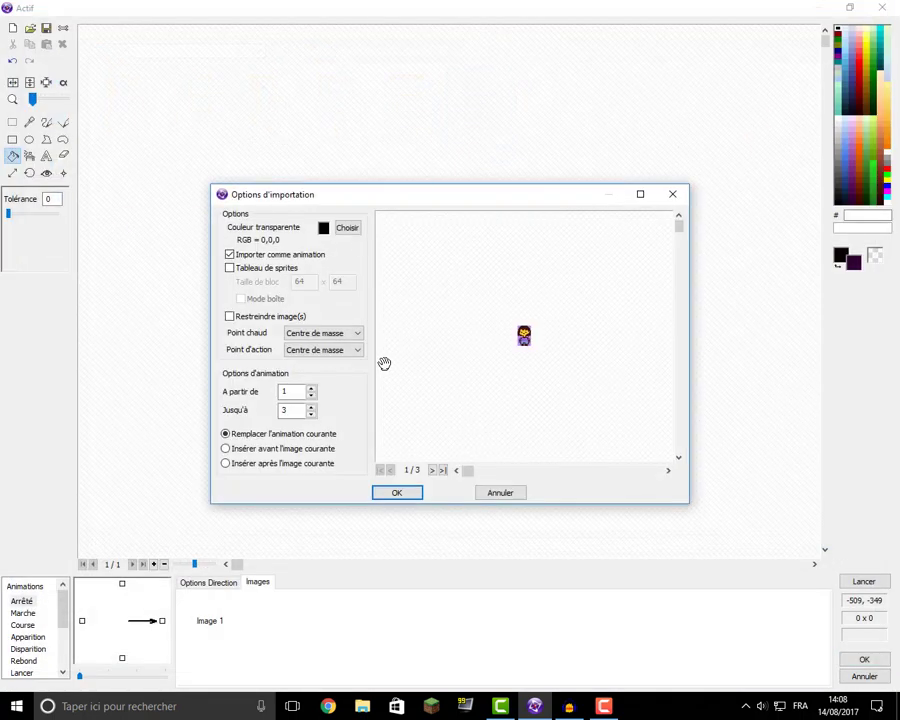
{"action": "left_click", "coordinate": [402, 492]}
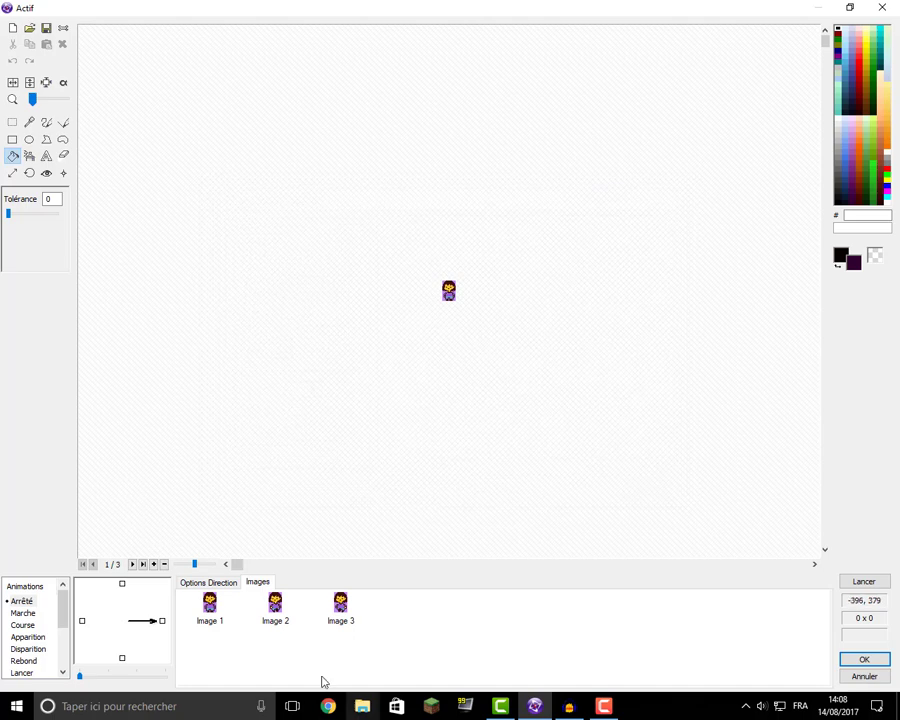
Copy the three Arrêté images into both the rightward and downward directions of the Marche animation
{"action": "left_click", "coordinate": [20, 602]}
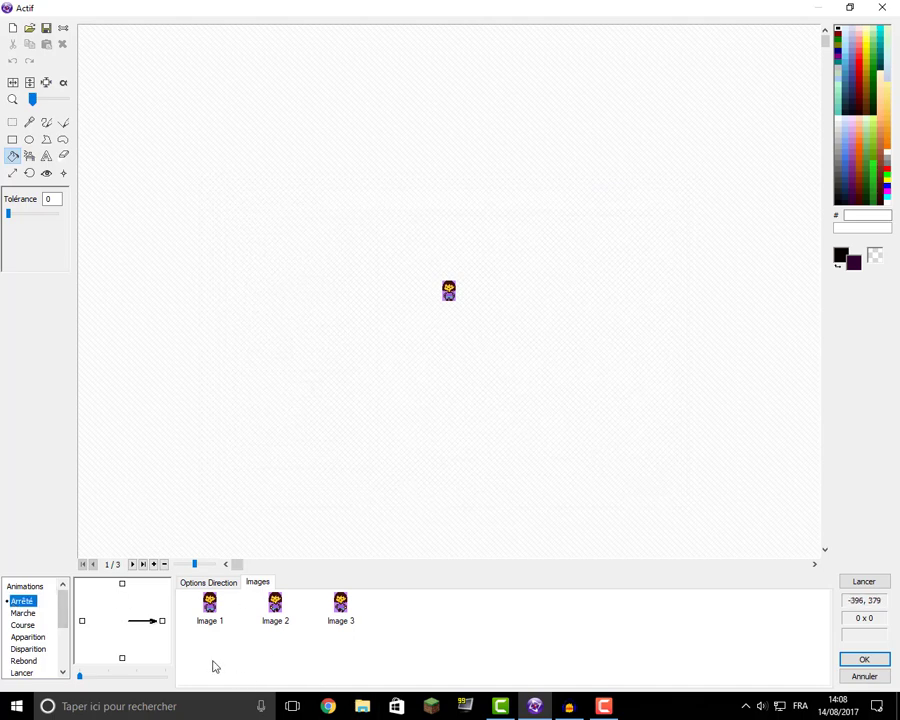
{"action": "left_click_drag", "start_coordinate": [195, 637], "coordinate": [372, 592]}
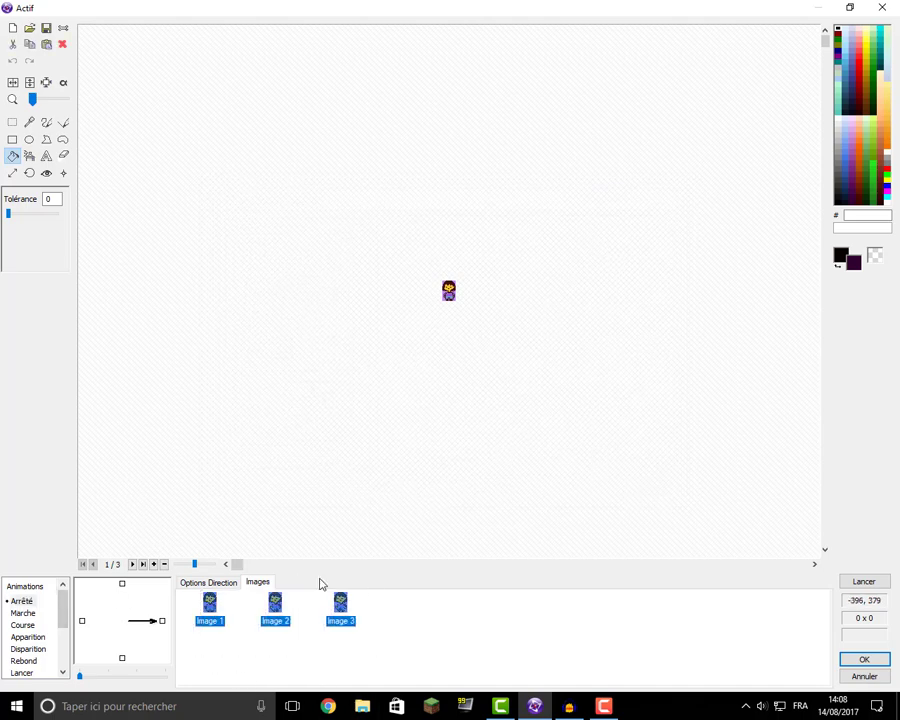
{"action": "left_click", "coordinate": [23, 612]}
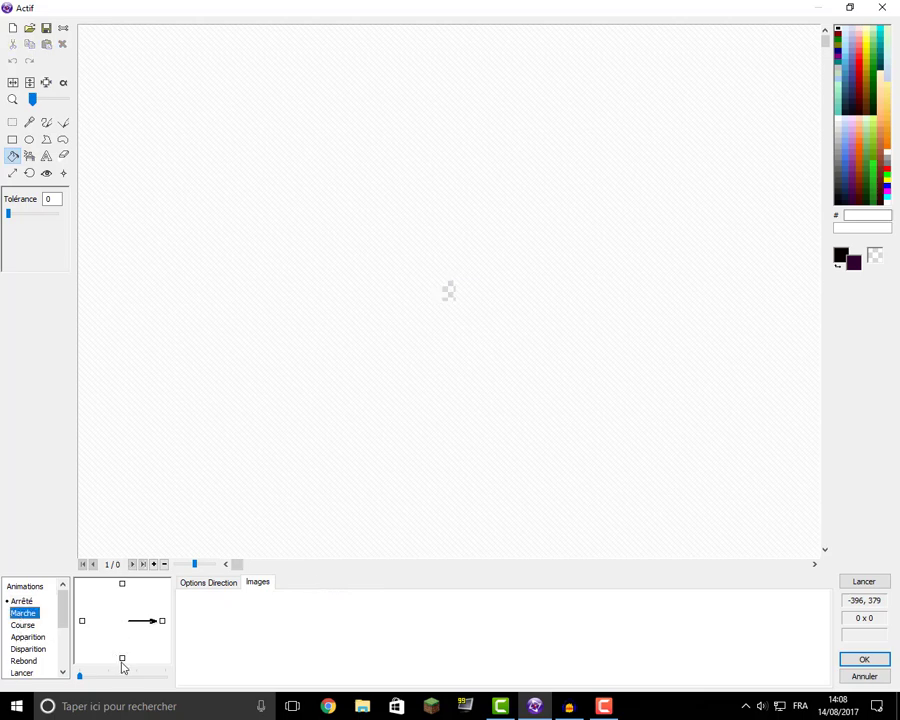
{"action": "left_click", "coordinate": [121, 661]}
{"action": "left_click", "coordinate": [14, 600]}
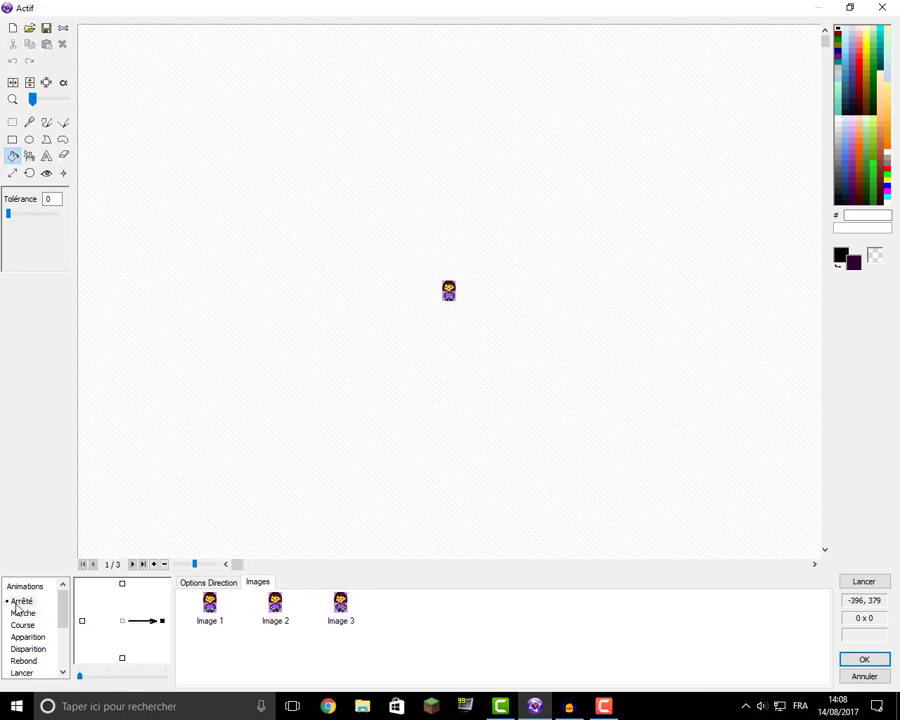
{"action": "left_click", "coordinate": [214, 620]}
{"action": "left_click", "coordinate": [284, 620]}
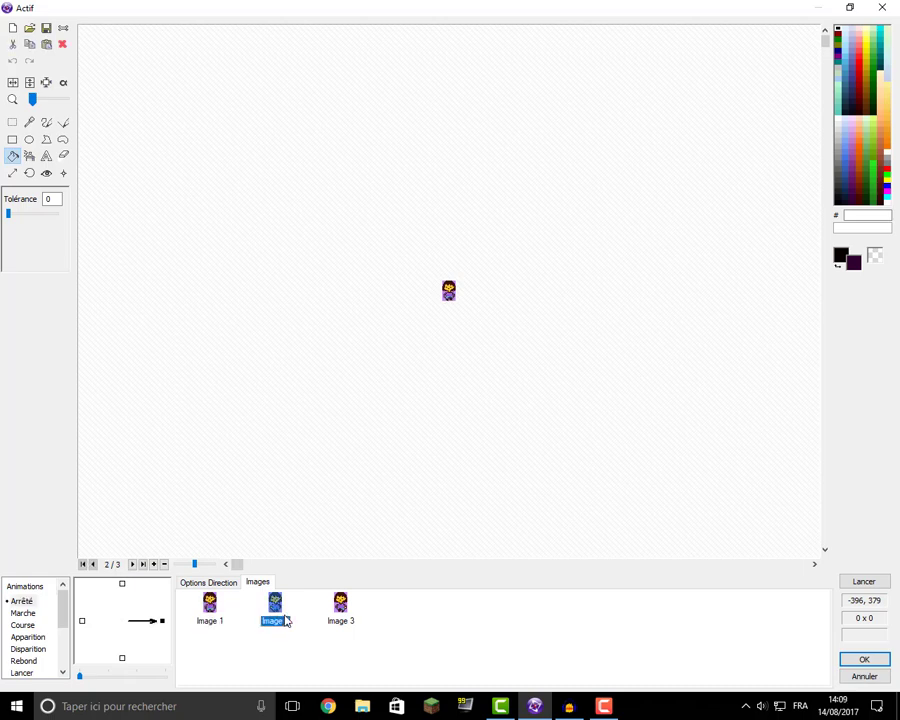
{"action": "left_click", "coordinate": [341, 612]}
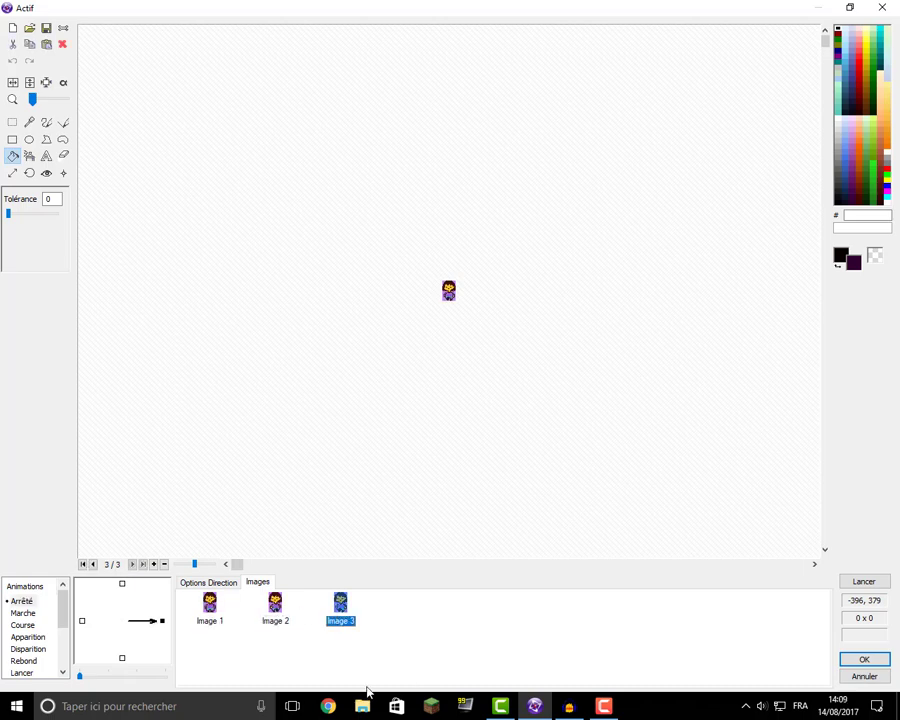
{"action": "left_click", "coordinate": [24, 613]}
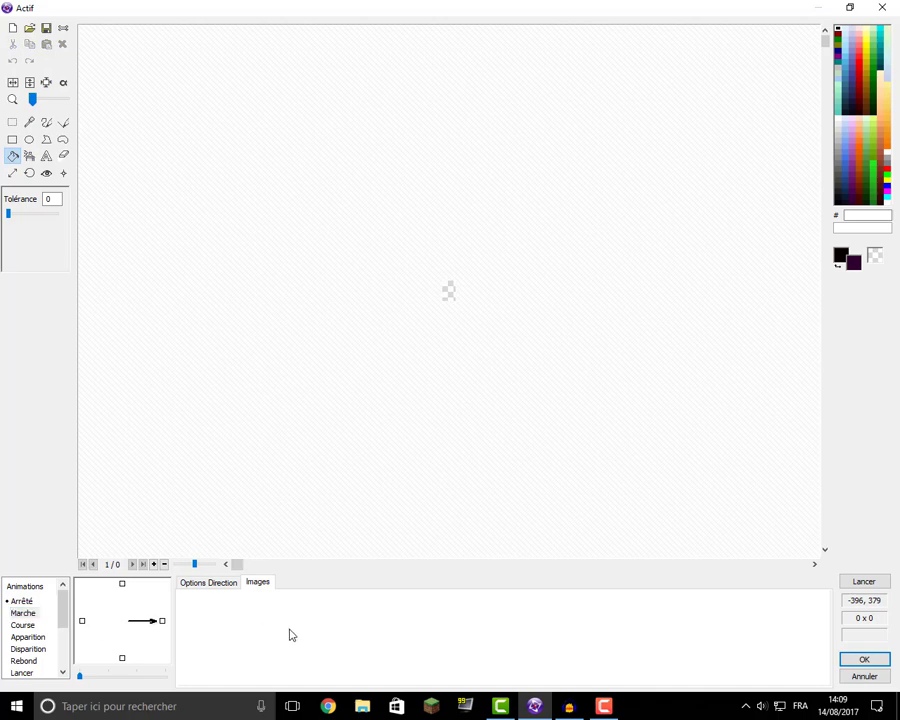
{"action": "key", "text": "ctrl+v"}
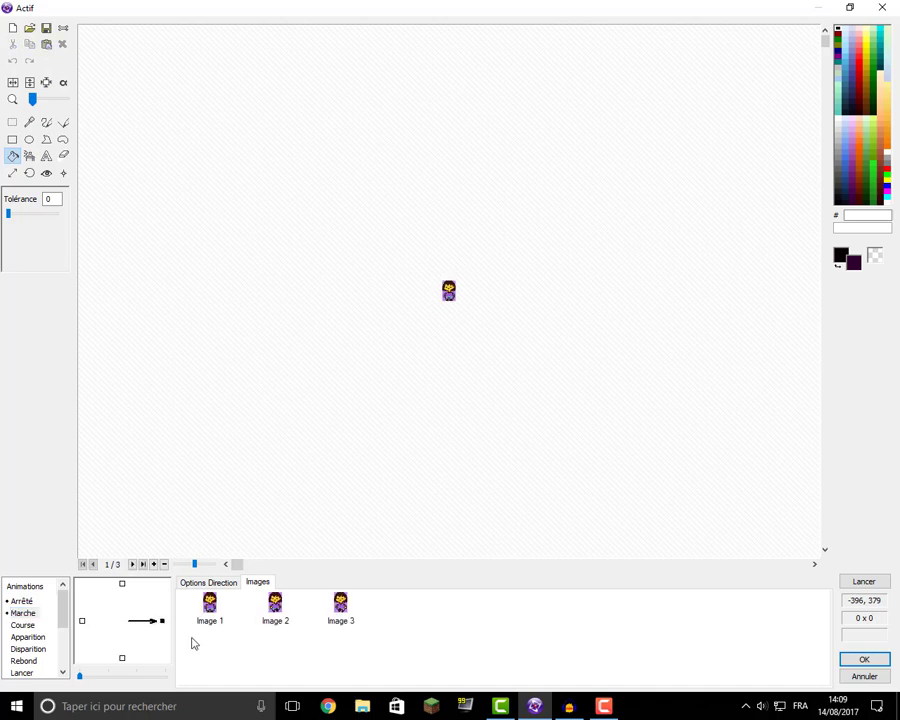
{"action": "left_click", "coordinate": [122, 660]}
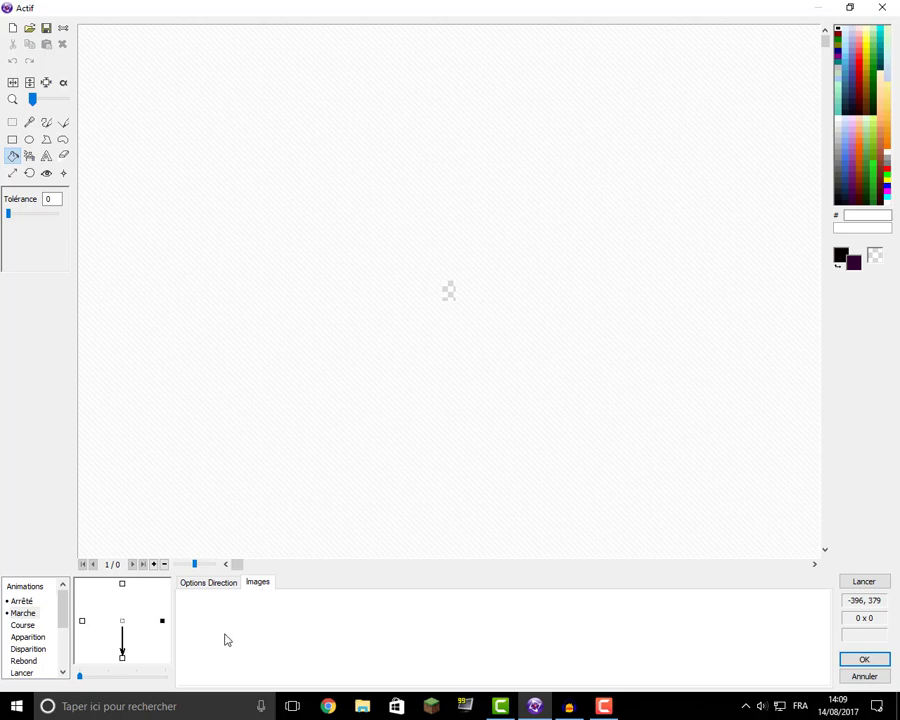
{"action": "key", "text": "ctrl+v"}
Delete the three images from the rightward direction of the Marche animation
{"action": "left_click", "coordinate": [162, 621]}
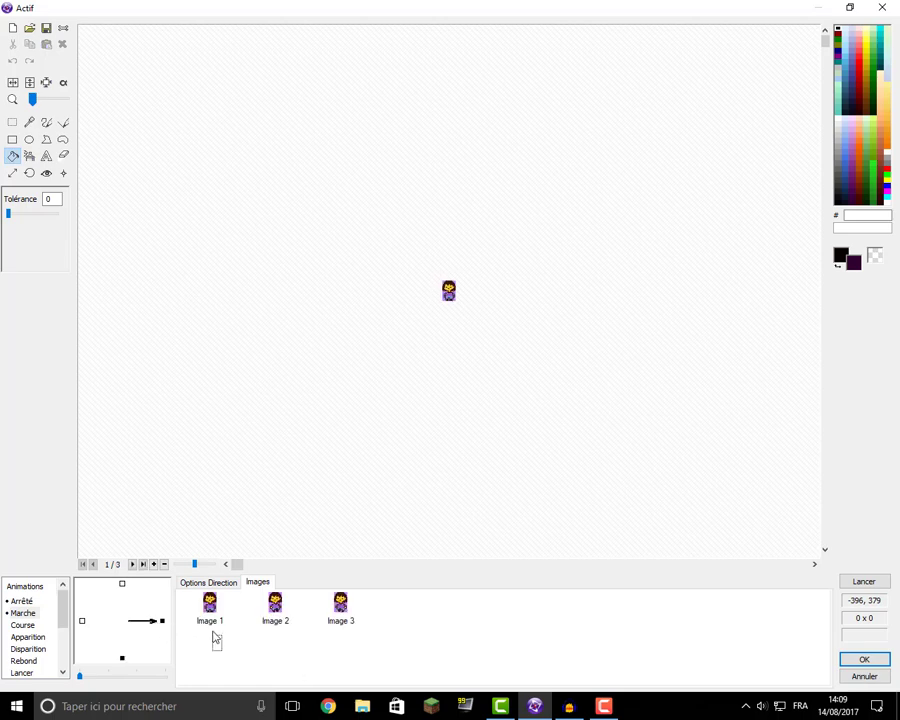
{"action": "left_click_drag", "start_coordinate": [215, 640], "coordinate": [348, 615]}
{"action": "key", "text": "Delete"}
{"action": "key", "text": "Return"}
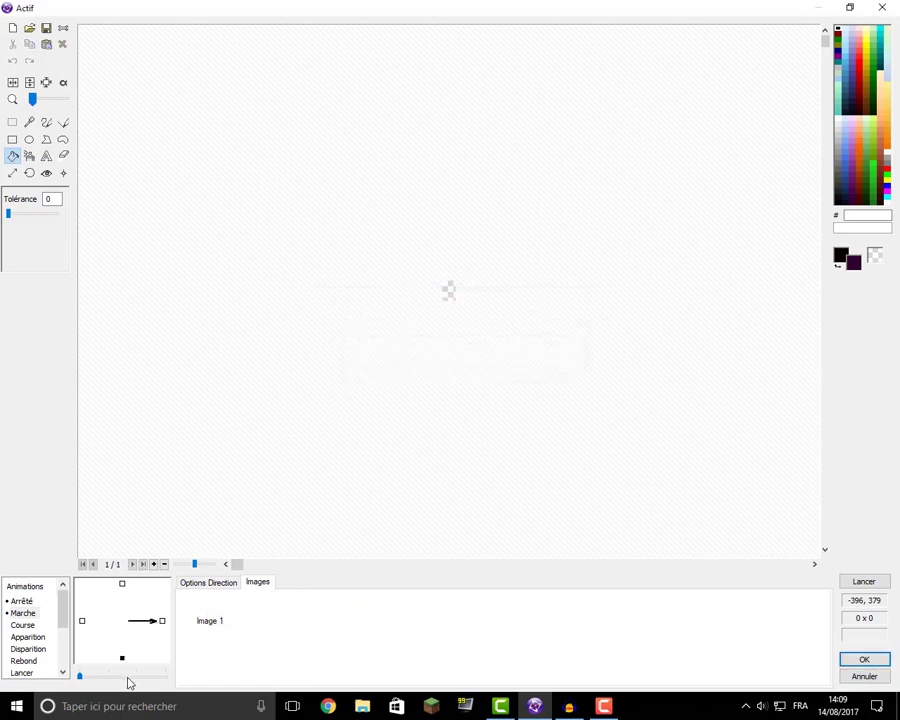
Check the images of the downward Marche direction, set its minimum speed to 10 and preview the animation
{"action": "left_click", "coordinate": [122, 658]}
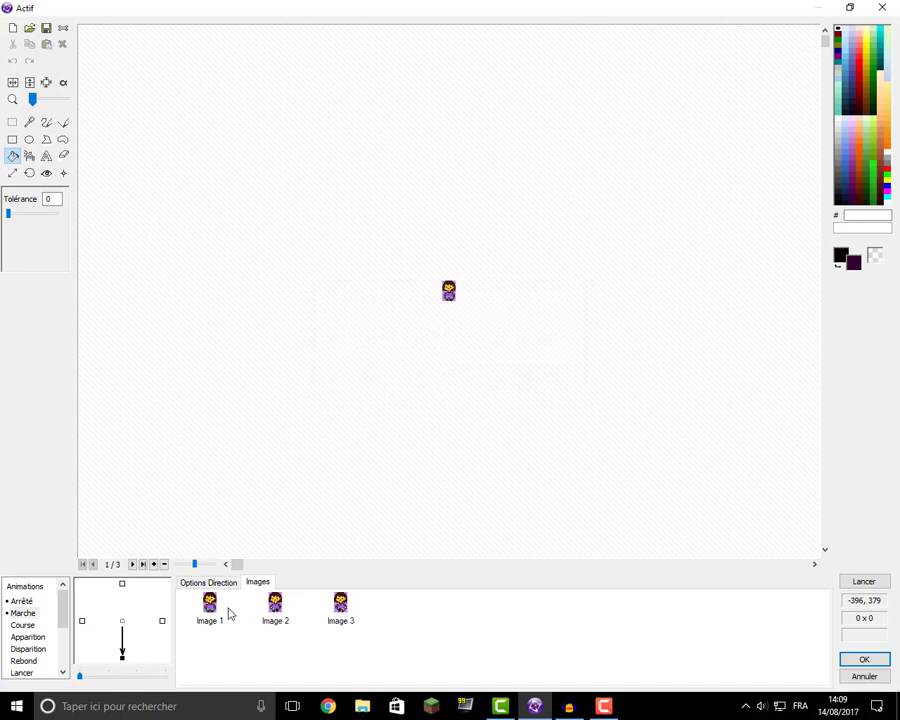
{"action": "left_click", "coordinate": [201, 621]}
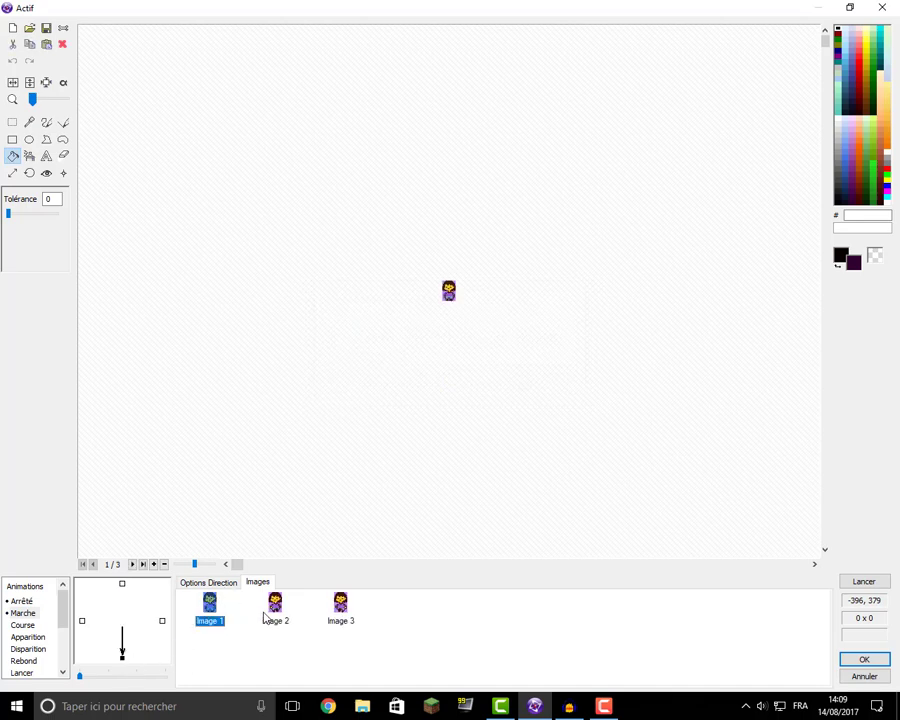
{"action": "key", "text": "Right"}
{"action": "key", "text": "Right"}
{"action": "left_click", "coordinate": [196, 584]}
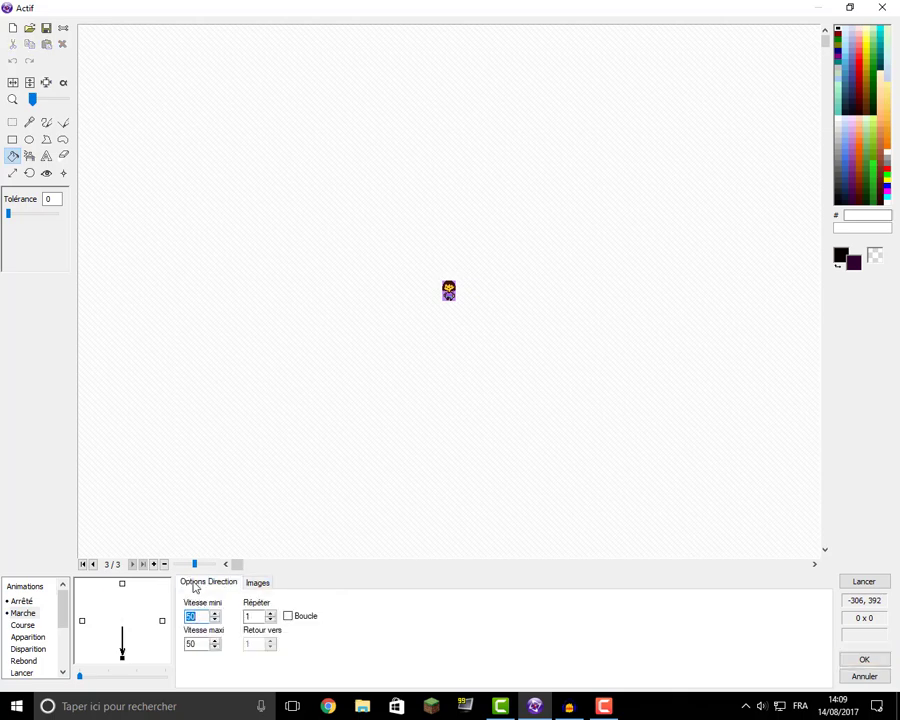
{"action": "type", "text": "10"}
{"action": "left_click", "coordinate": [865, 582]}
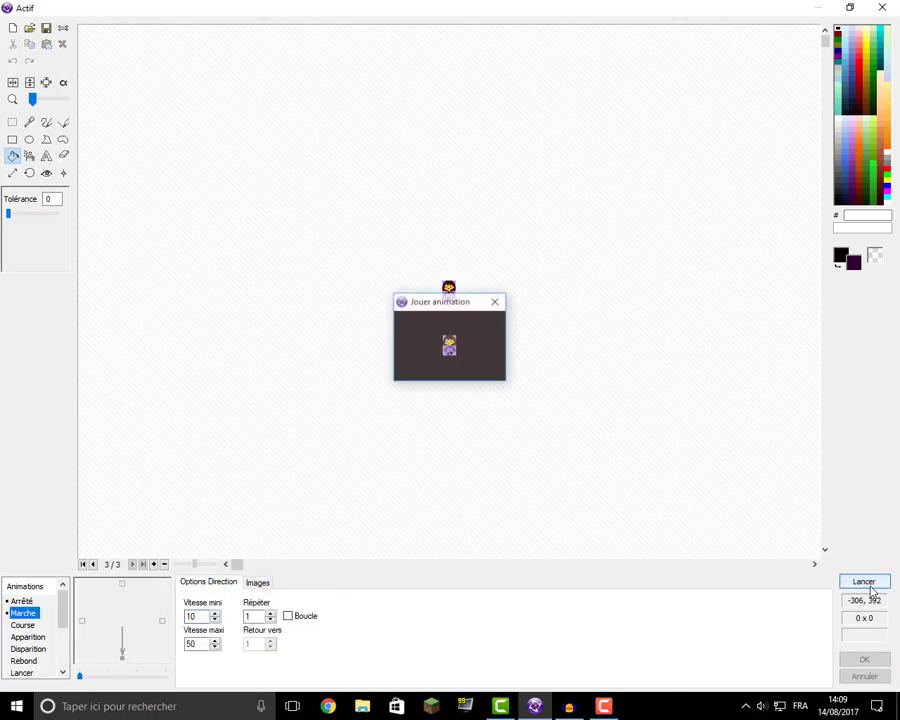
{"action": "left_click", "coordinate": [495, 301]}
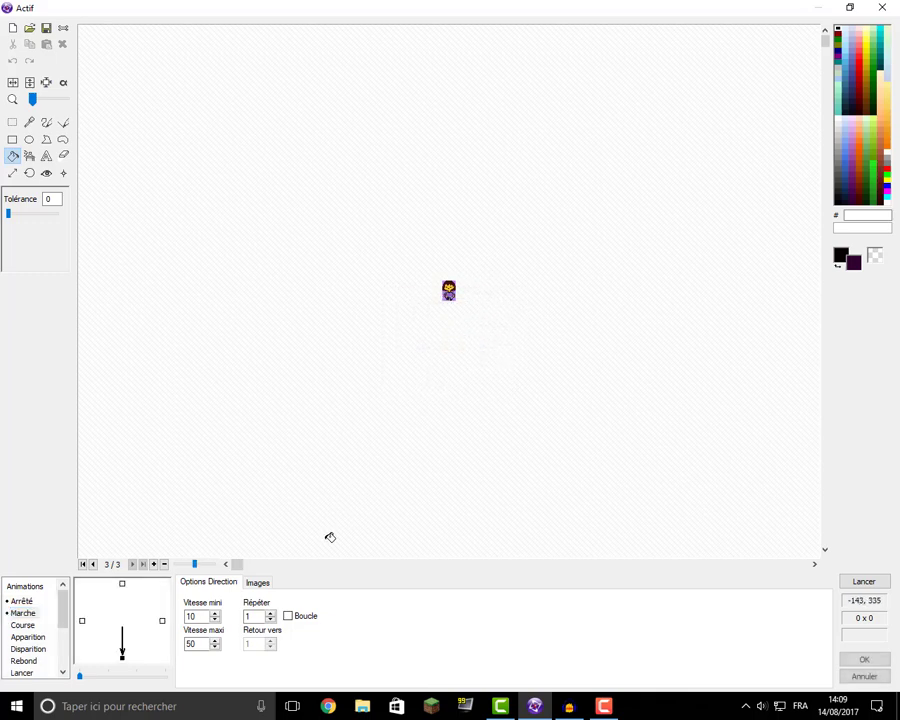
Enable looping for the downward Marche animation and preview it
{"action": "left_click", "coordinate": [288, 616]}
{"action": "left_click", "coordinate": [870, 583]}
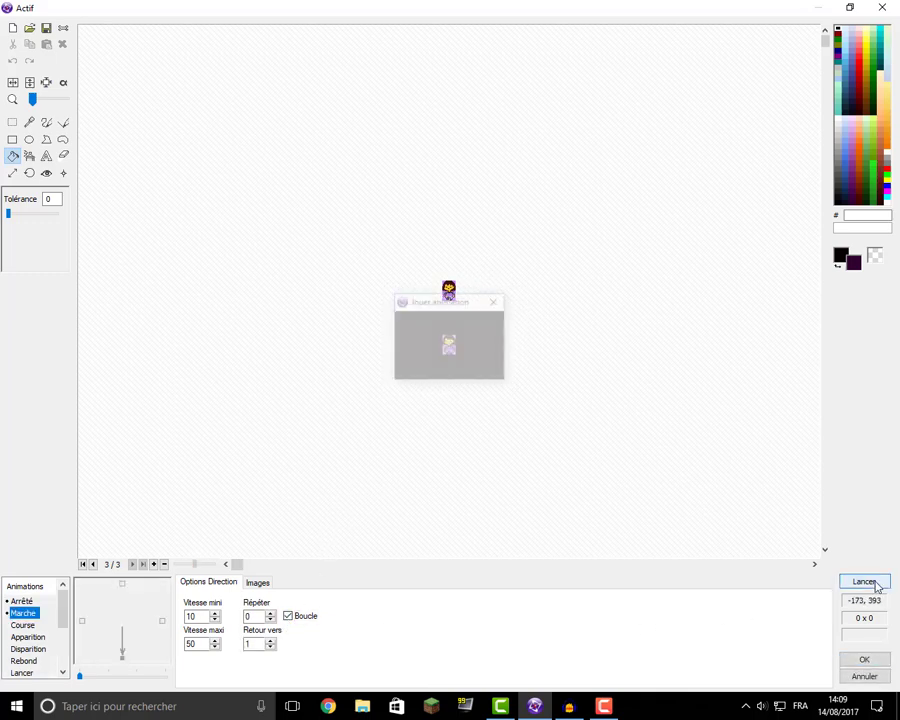
{"action": "left_click", "coordinate": [495, 301]}
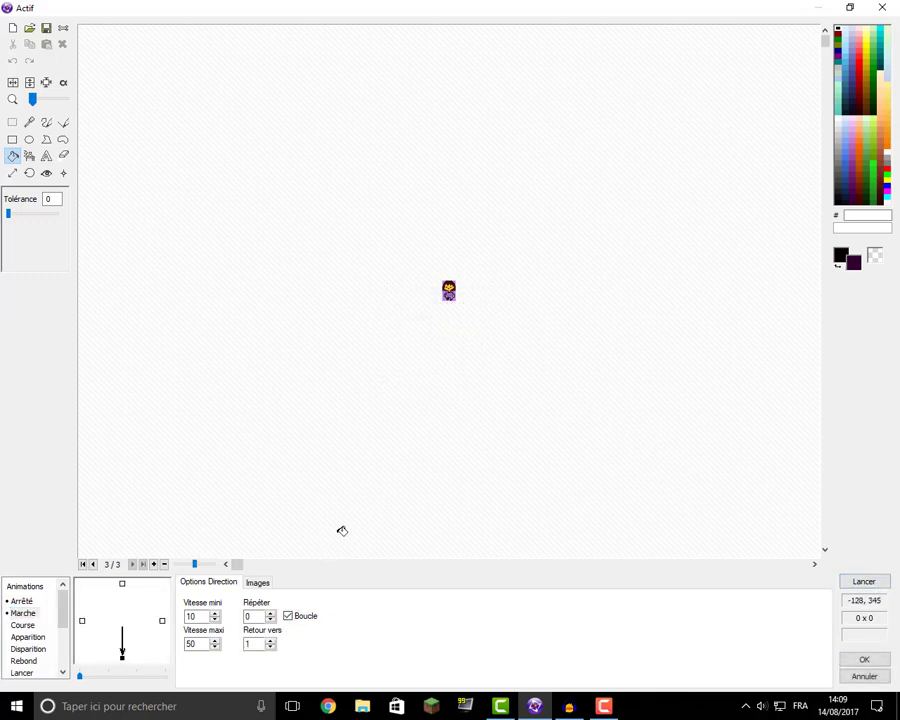
Set both the minimum and maximum speed of the downward Marche animation to 7, previewing the result
{"action": "double_click", "coordinate": [193, 616]}
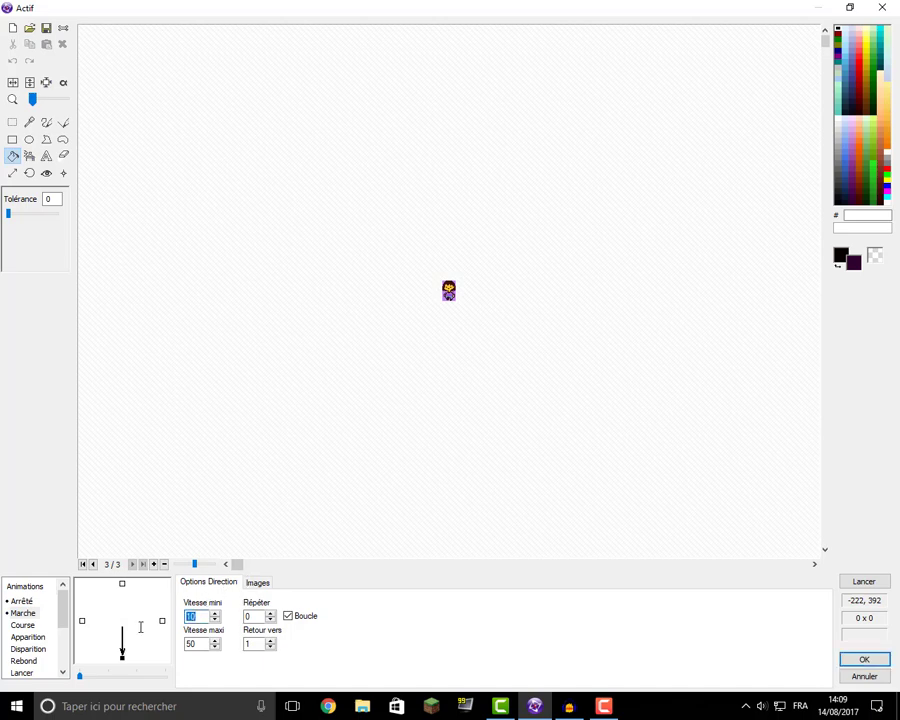
{"action": "type", "text": "7"}
{"action": "left_click", "coordinate": [863, 582]}
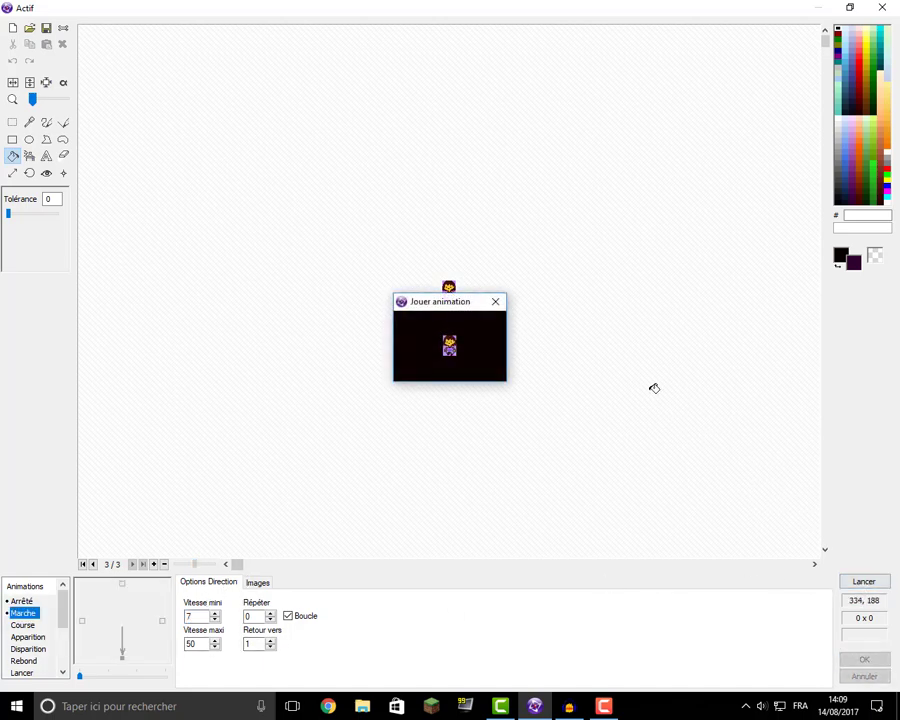
{"action": "left_click", "coordinate": [495, 301]}
{"action": "double_click", "coordinate": [195, 644]}
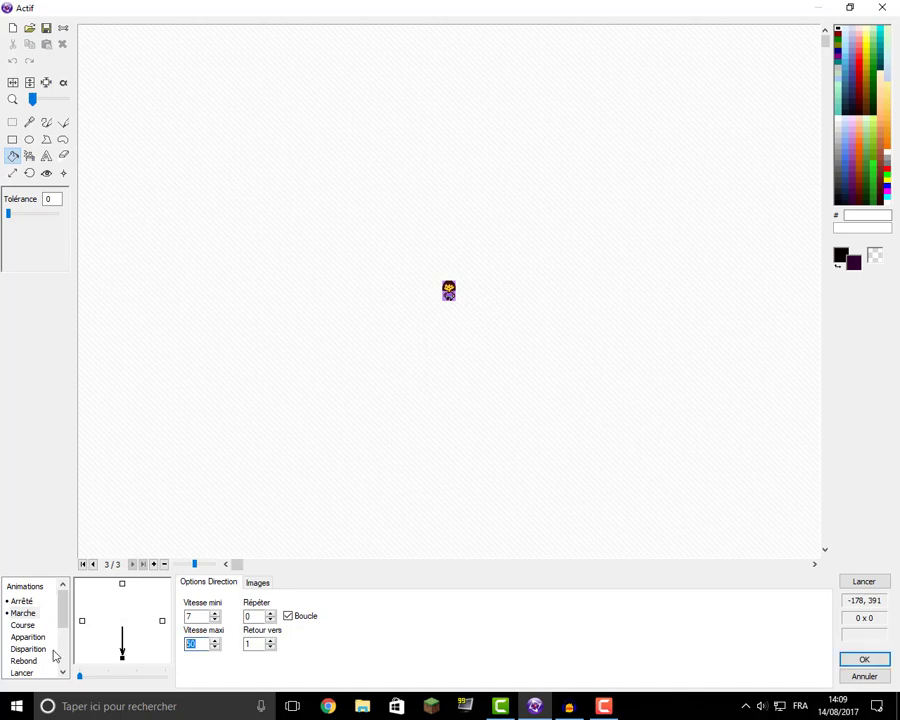
{"action": "type", "text": "7"}
{"action": "left_click", "coordinate": [861, 584]}
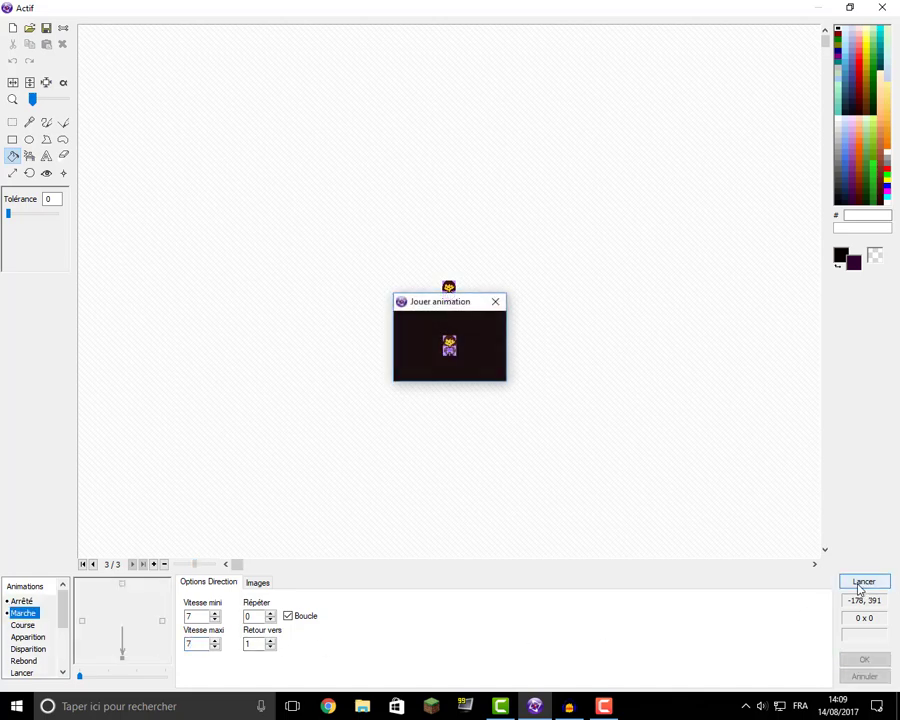
{"action": "left_click", "coordinate": [495, 301]}
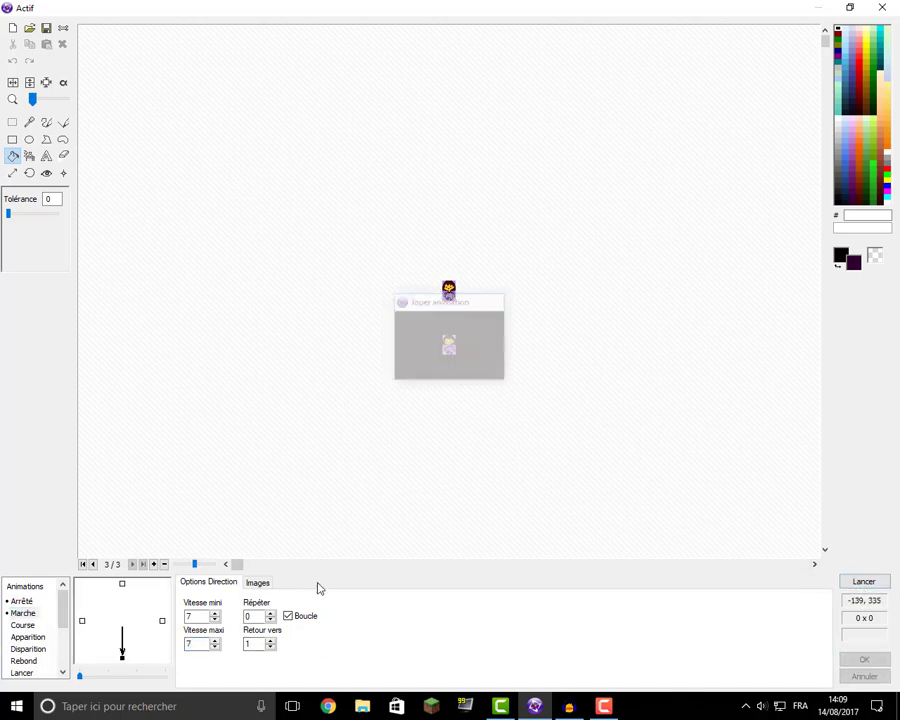
{"action": "left_click", "coordinate": [257, 582]}
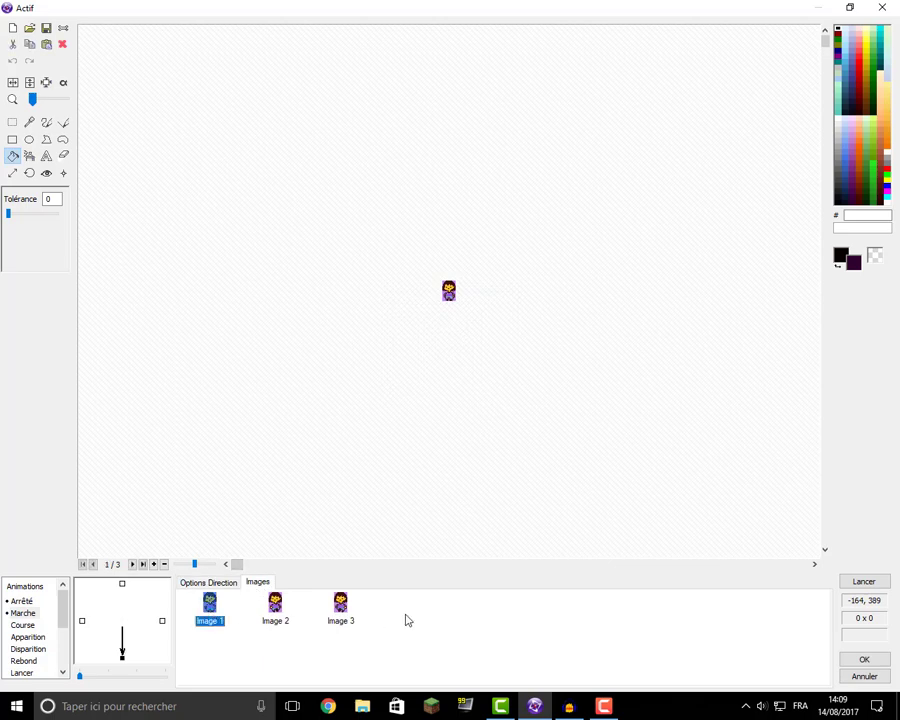
Insert a copy of the first image before the last image of the downward Marche animation and preview it
{"action": "key", "text": "ctrl+v"}
{"action": "left_click_drag", "start_coordinate": [320, 620], "coordinate": [342, 612]}
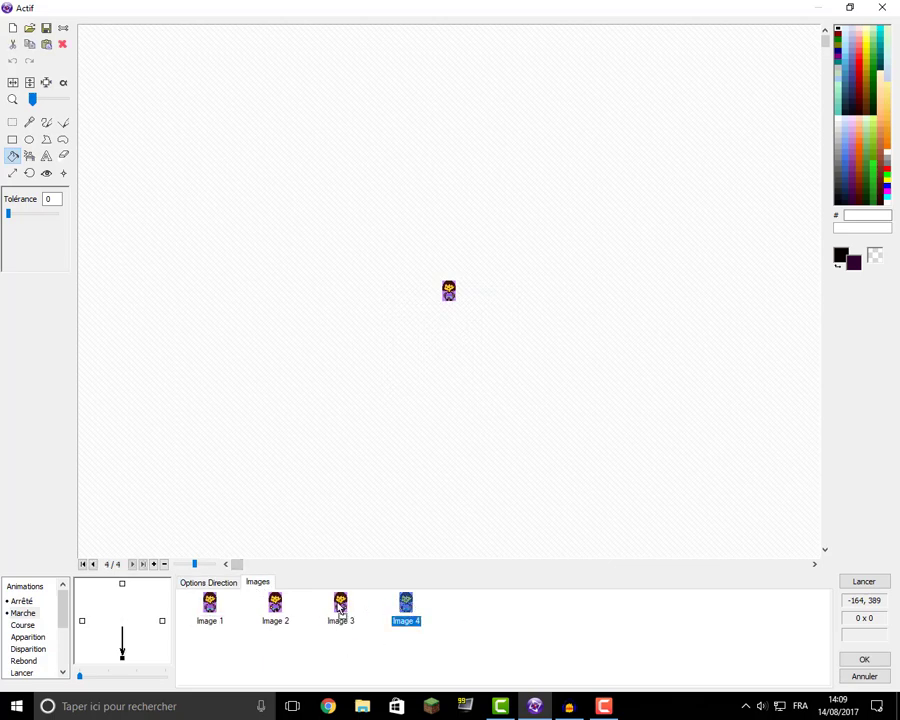
{"action": "left_click", "coordinate": [878, 582]}
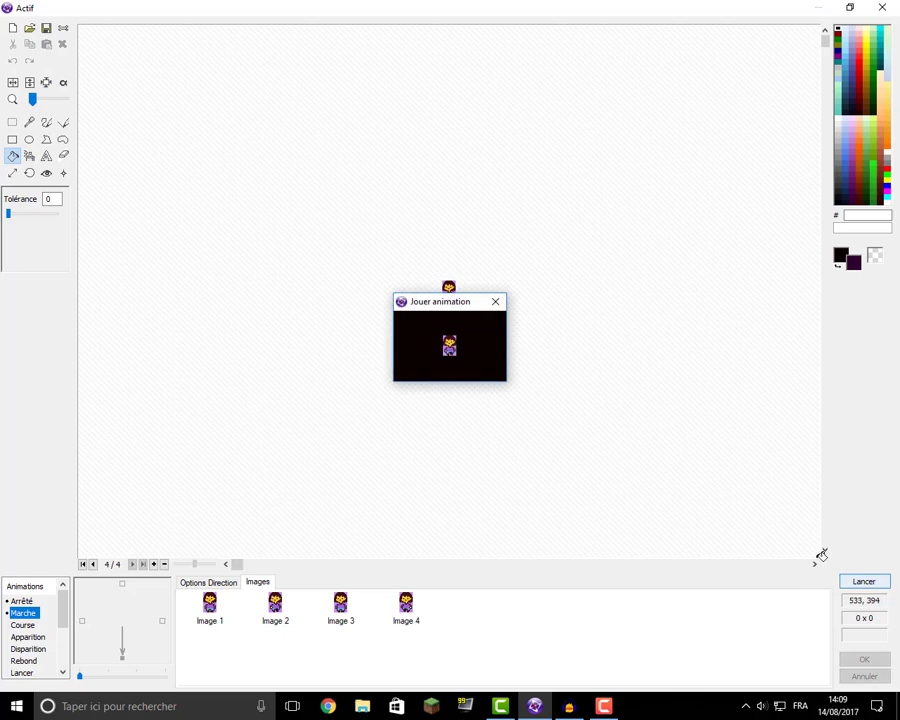
{"action": "left_click", "coordinate": [495, 301]}
Set the maximum speed of the downward Marche animation to 8, check its images and preview it
{"action": "left_click", "coordinate": [205, 582]}
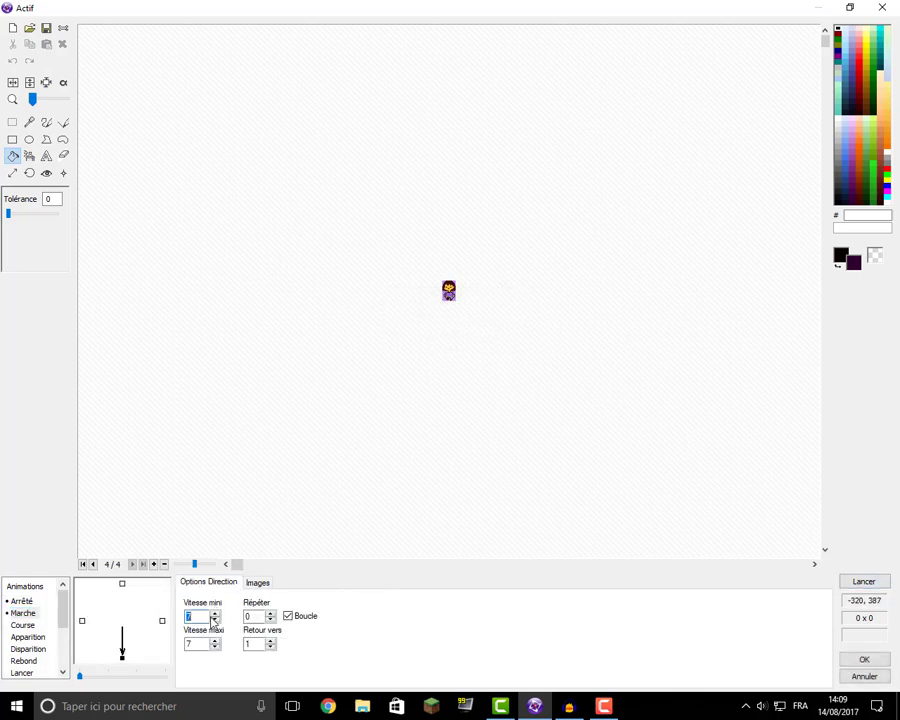
{"action": "type", "text": "7"}
{"action": "left_click", "coordinate": [214, 641]}
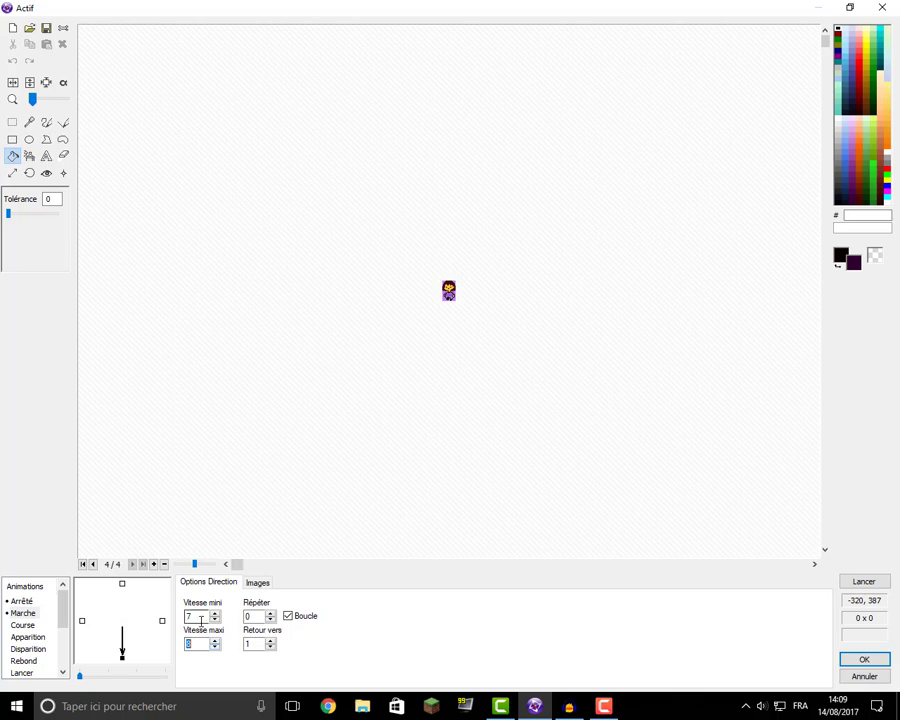
{"action": "left_click", "coordinate": [198, 617]}
{"action": "left_click", "coordinate": [257, 582]}
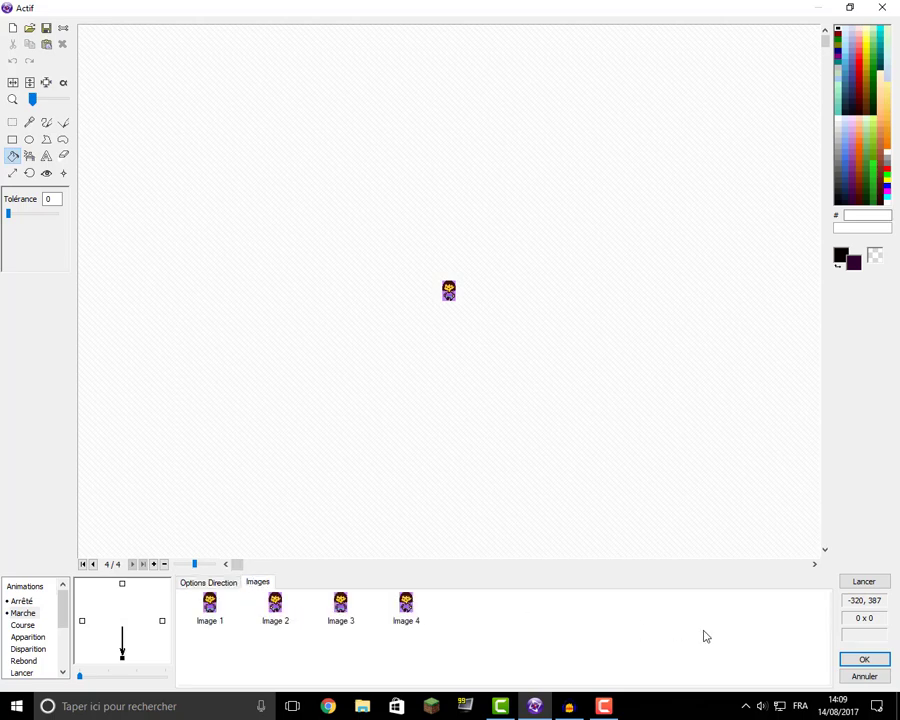
{"action": "left_click", "coordinate": [864, 581]}
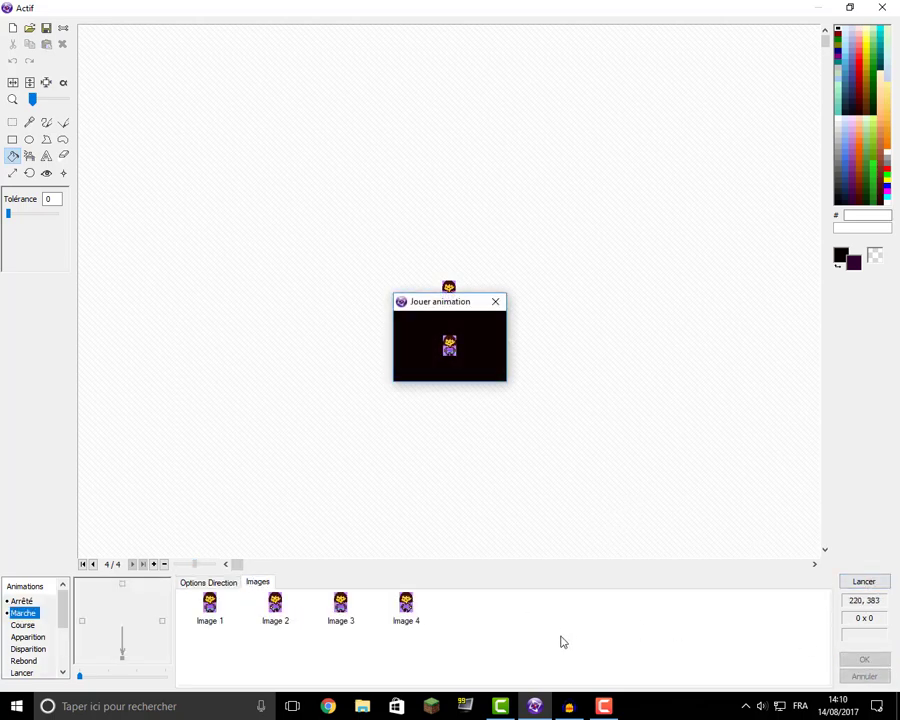
{"action": "left_click", "coordinate": [460, 350]}
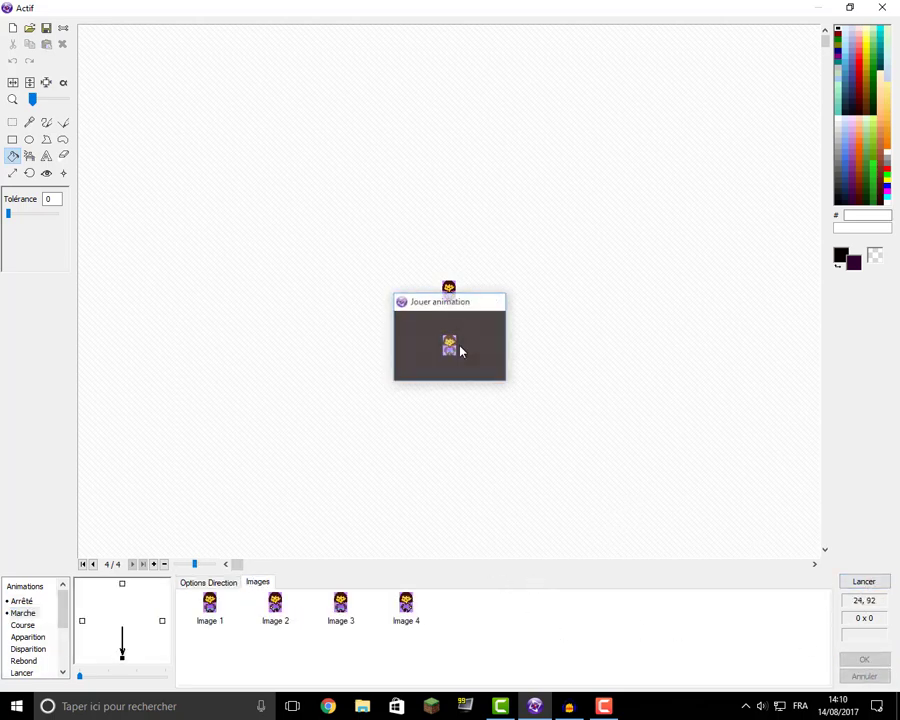
Delete the second and third images from the rightward direction of the Arrêté animation
{"action": "left_click", "coordinate": [17, 601]}
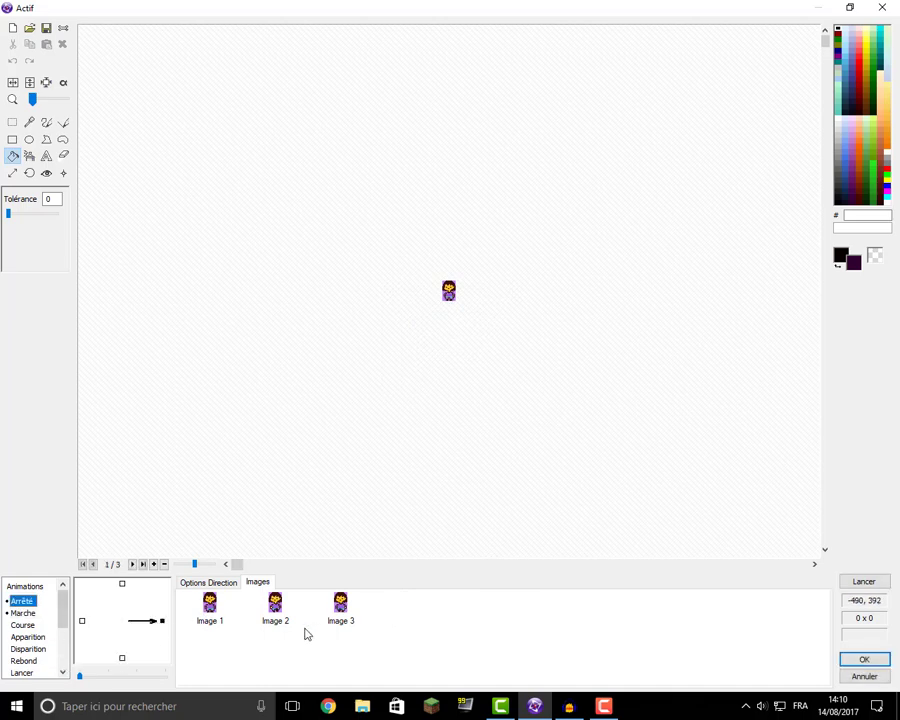
{"action": "left_click_drag", "start_coordinate": [268, 642], "coordinate": [330, 590]}
{"action": "key", "text": "Delete"}
{"action": "key", "text": "Return"}
Copy the remaining rightward Arrêté image into the downward direction of the same animation
{"action": "left_click", "coordinate": [209, 606]}
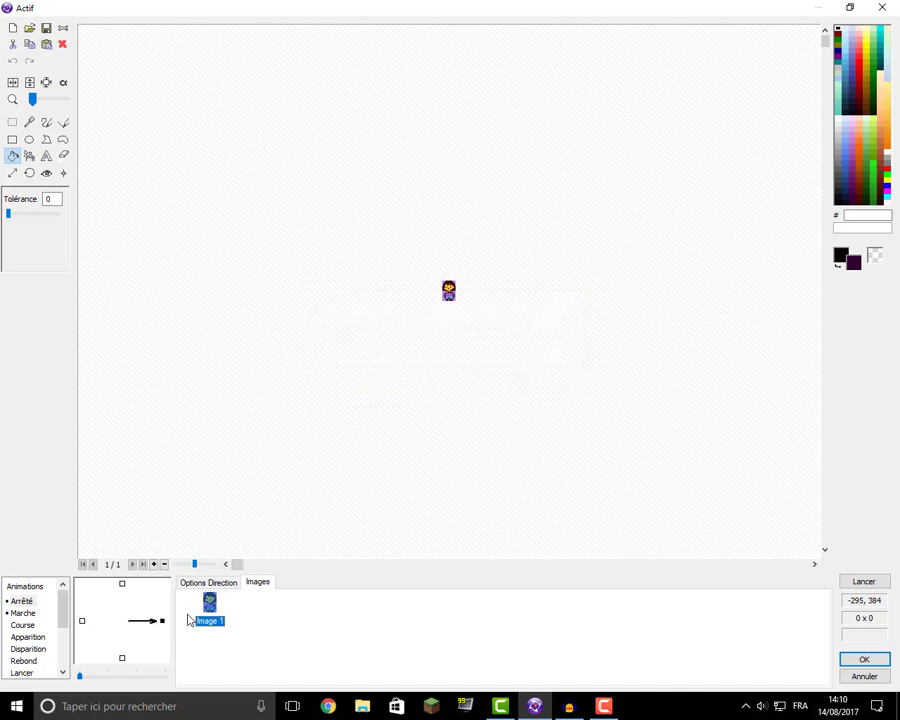
{"action": "left_click", "coordinate": [122, 657]}
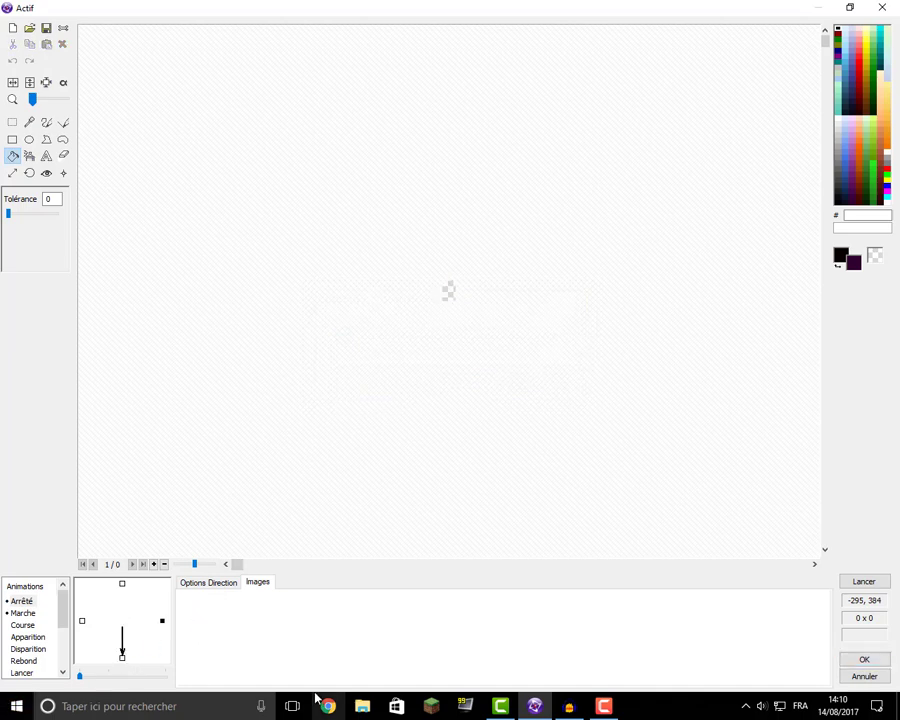
{"action": "key", "text": "ctrl+v"}
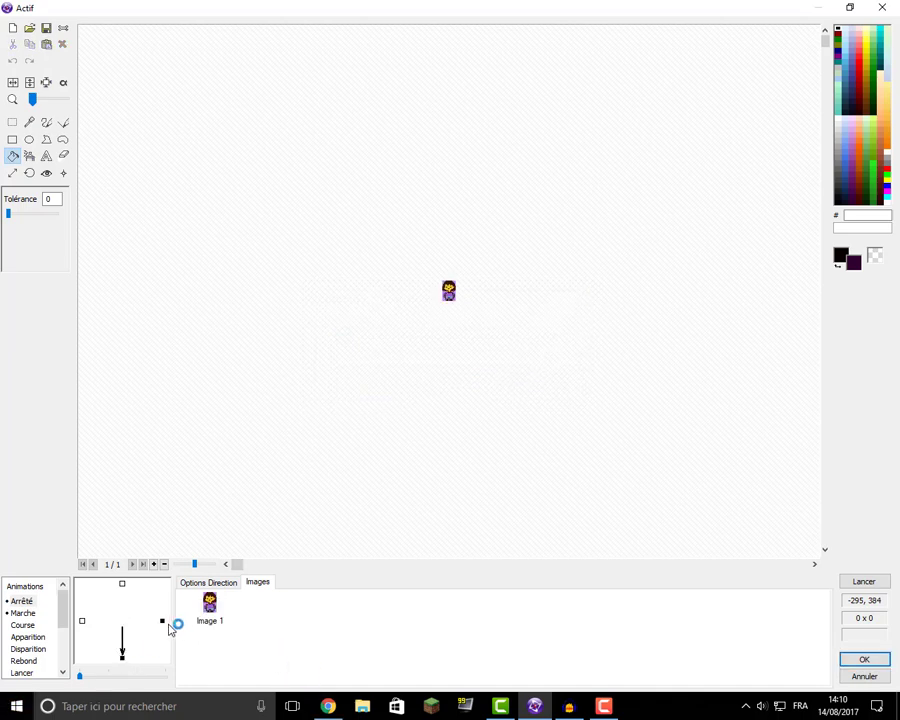
{"action": "left_click", "coordinate": [339, 708]}
{"action": "left_click", "coordinate": [880, 8]}
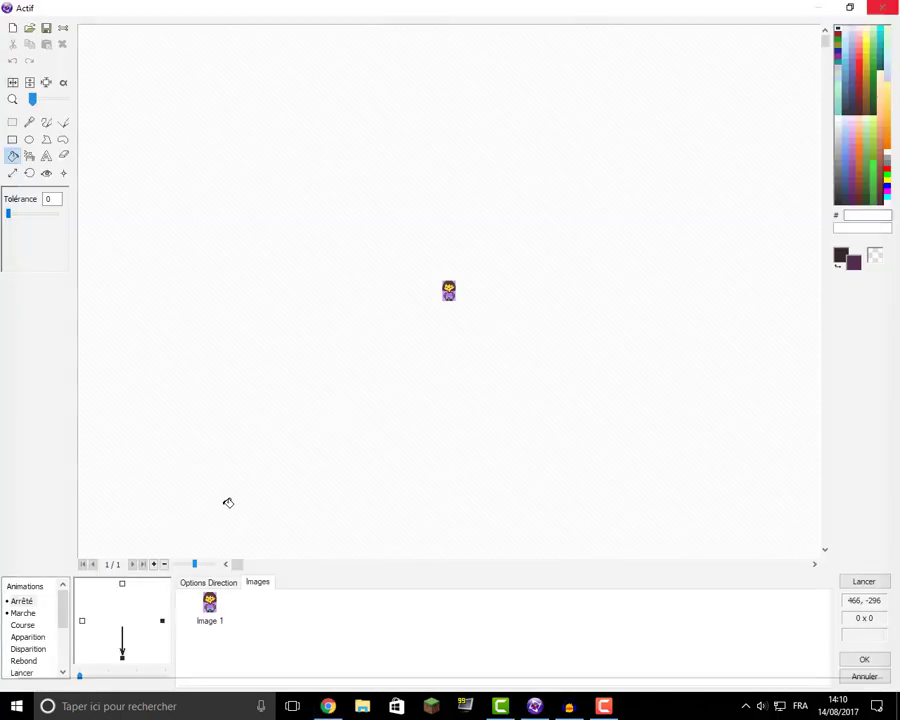
Delete the only image from the rightward direction of the Arrêté animation
{"action": "left_click", "coordinate": [162, 621]}
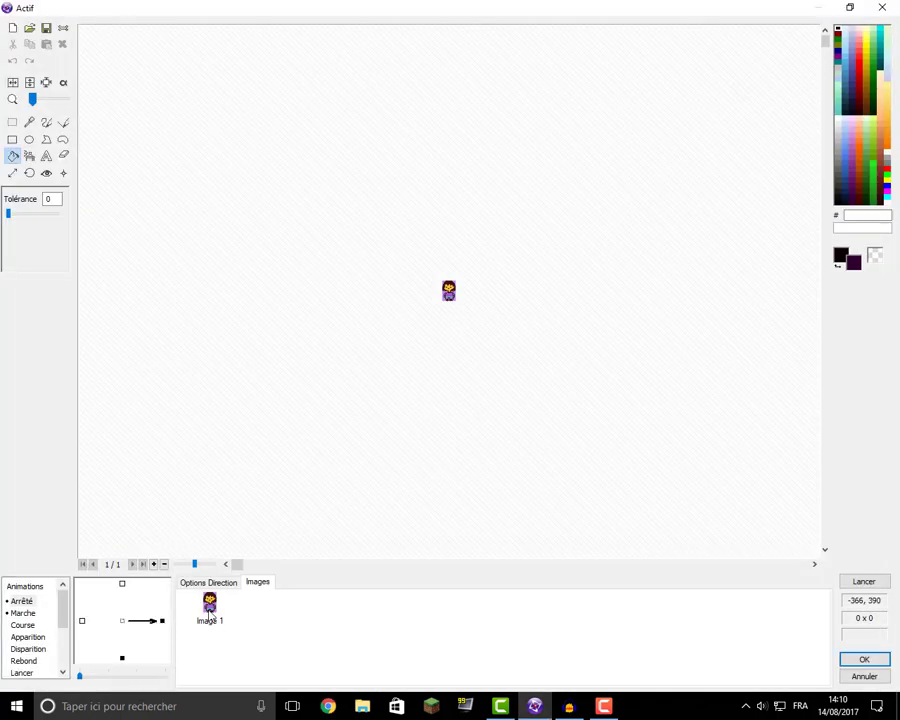
{"action": "left_click", "coordinate": [209, 603]}
{"action": "key", "text": "Delete"}
{"action": "key", "text": "Return"}
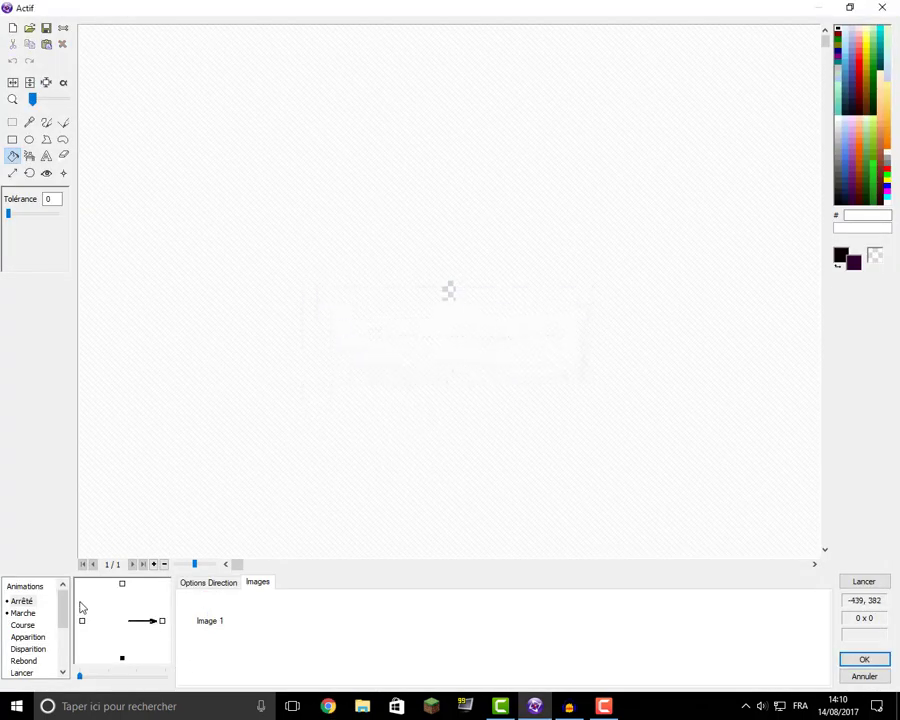
Import haut1.jpg as an animation, images 1 to 3, into the upward direction of the Marche animation
{"action": "left_click", "coordinate": [22, 612]}
{"action": "left_click", "coordinate": [123, 657]}
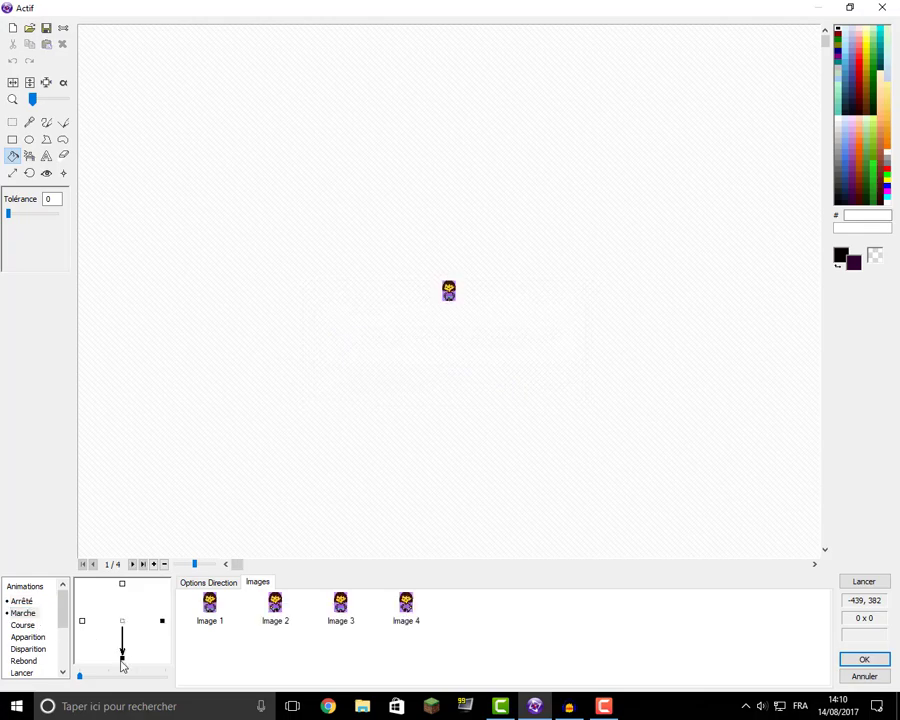
{"action": "left_click", "coordinate": [122, 585]}
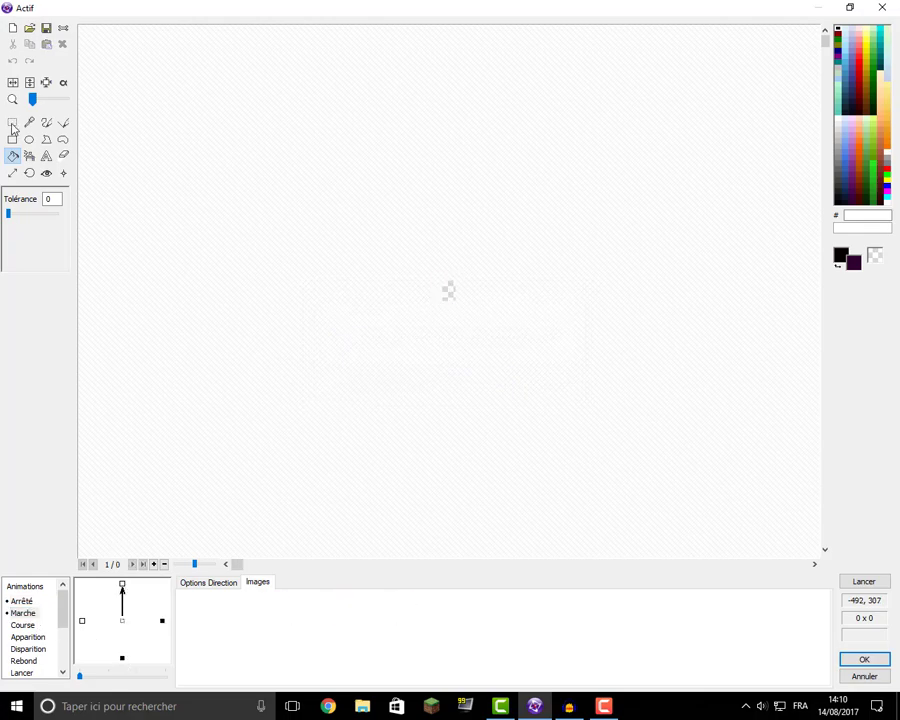
{"action": "left_click", "coordinate": [29, 28]}
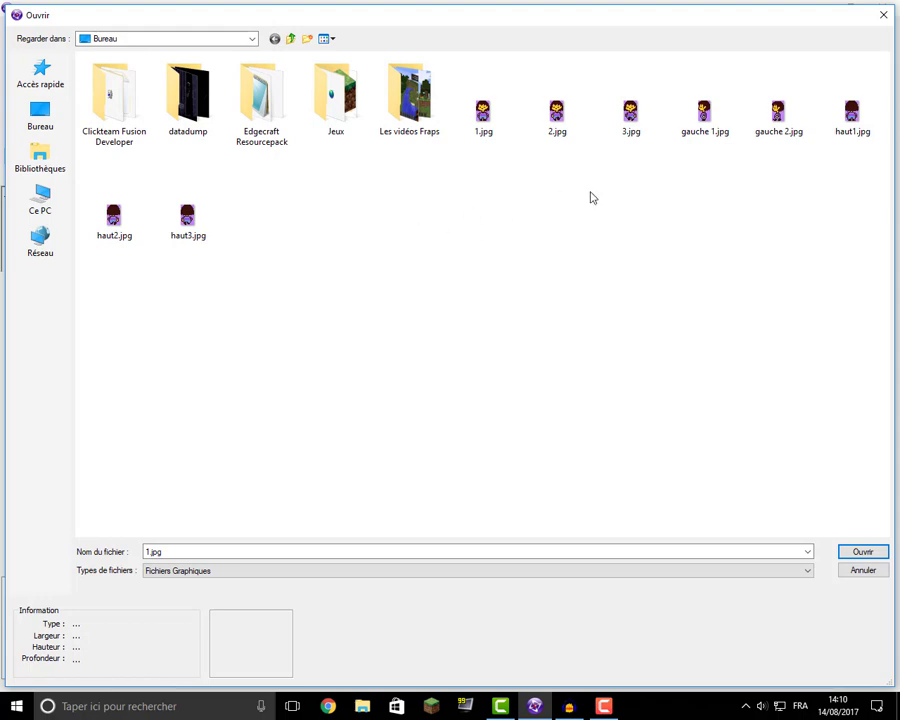
{"action": "double_click", "coordinate": [852, 115]}
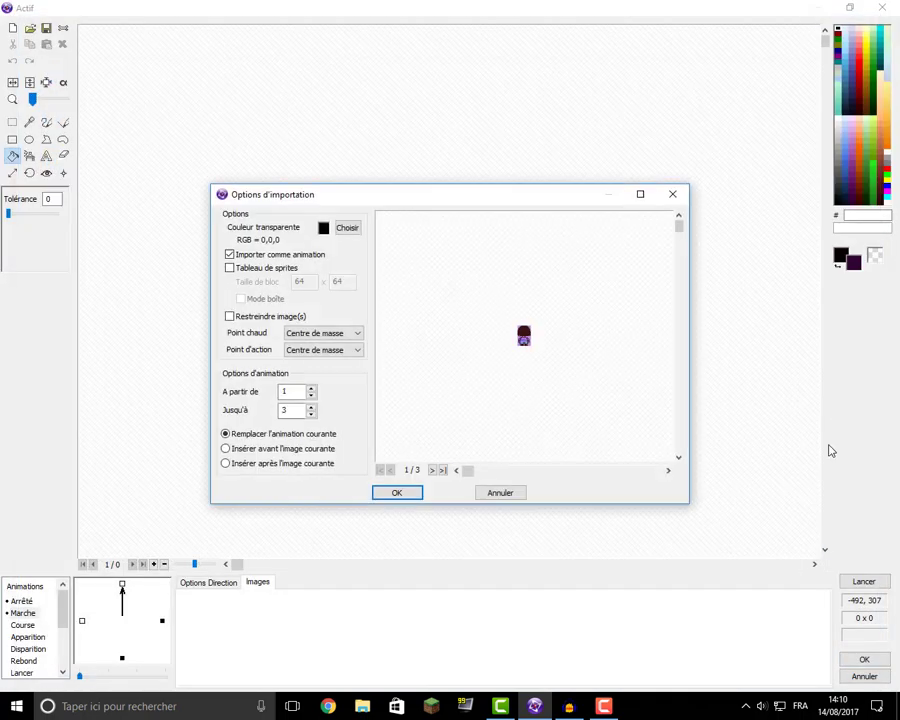
{"action": "left_click", "coordinate": [398, 492]}
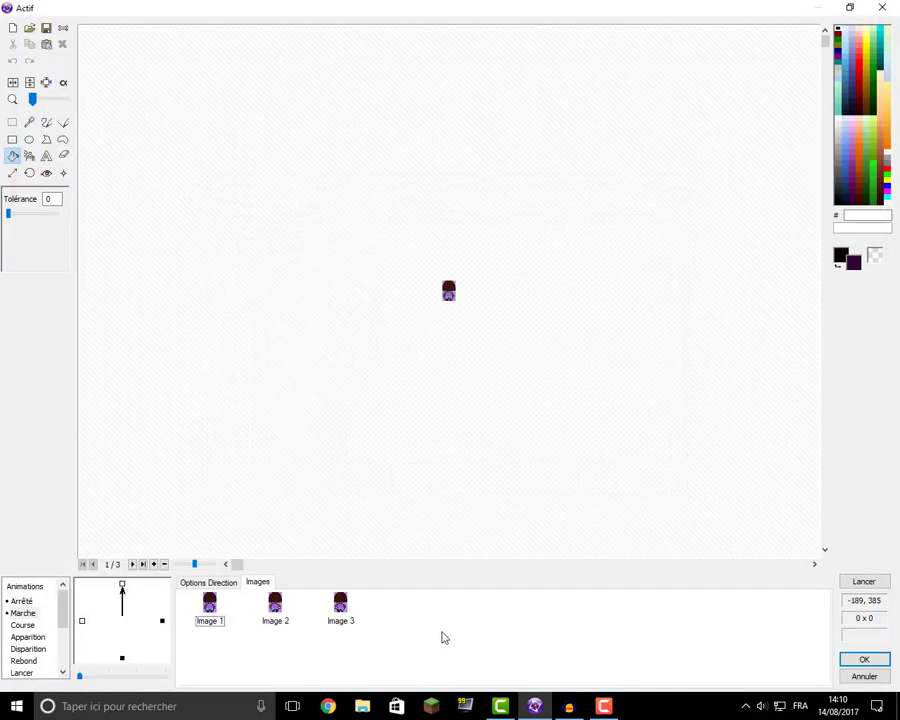
{"action": "left_click", "coordinate": [407, 617]}
{"action": "key", "text": "Delete"}
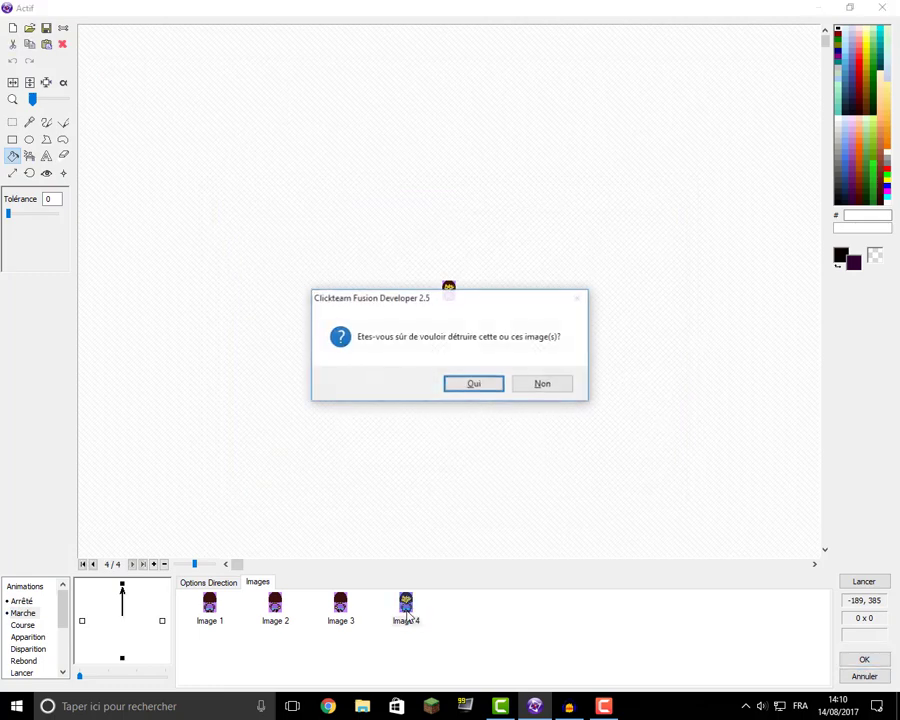
{"action": "key", "text": "Return"}
Add a copy of the first image to the upward Marche animation as an extra frame
{"action": "left_click", "coordinate": [205, 610]}
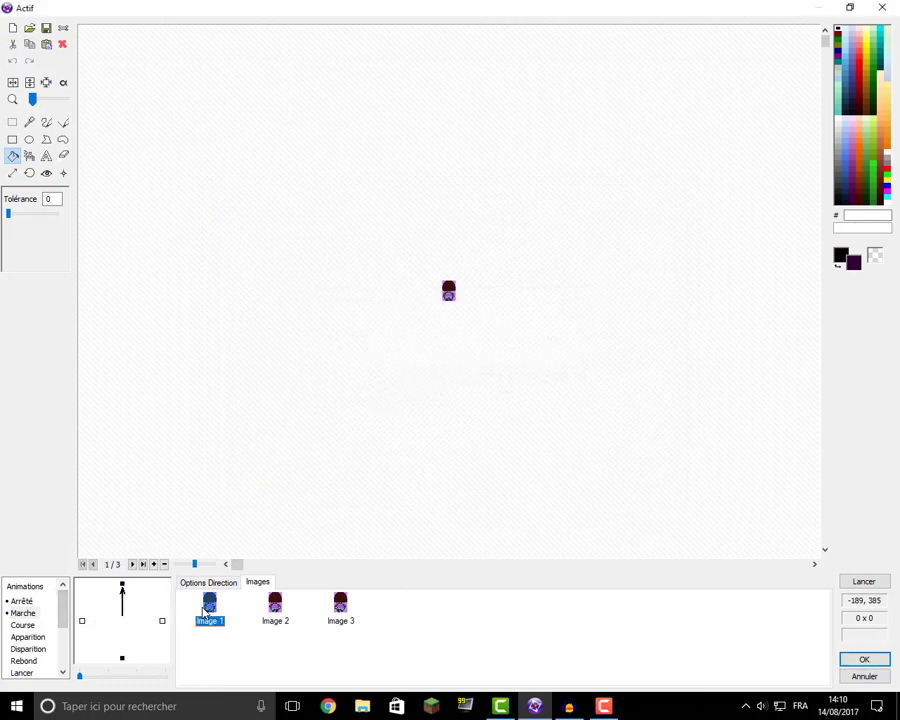
{"action": "key", "text": "ctrl+v"}
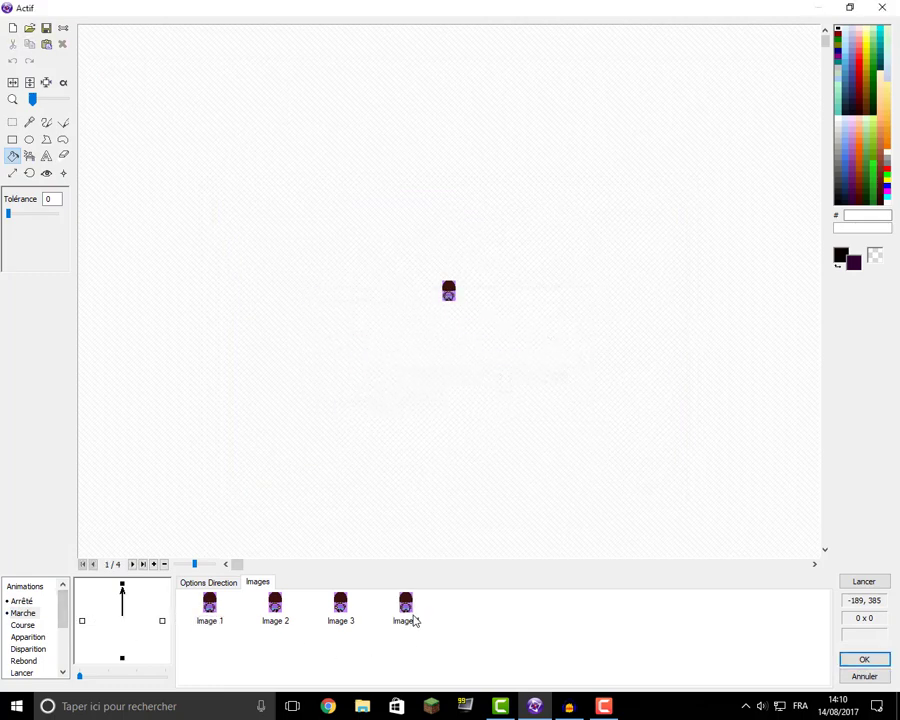
{"action": "left_click", "coordinate": [406, 608]}
Set both the minimum and maximum speed of the upward Marche animation to 10
{"action": "left_click", "coordinate": [224, 587]}
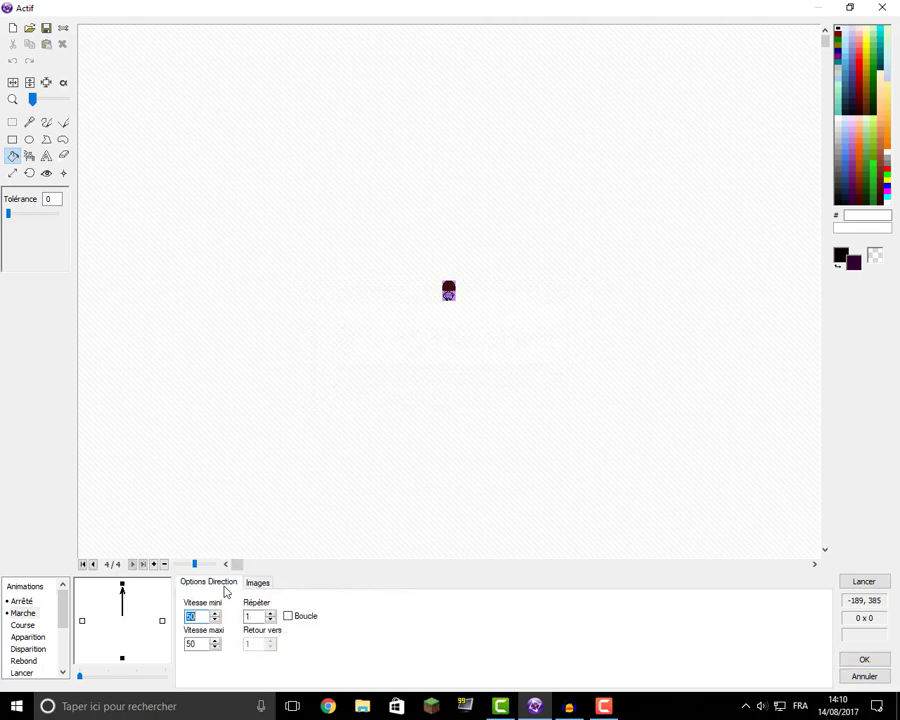
{"action": "type", "text": "7"}
{"action": "double_click", "coordinate": [201, 643]}
{"action": "type", "text": "10"}
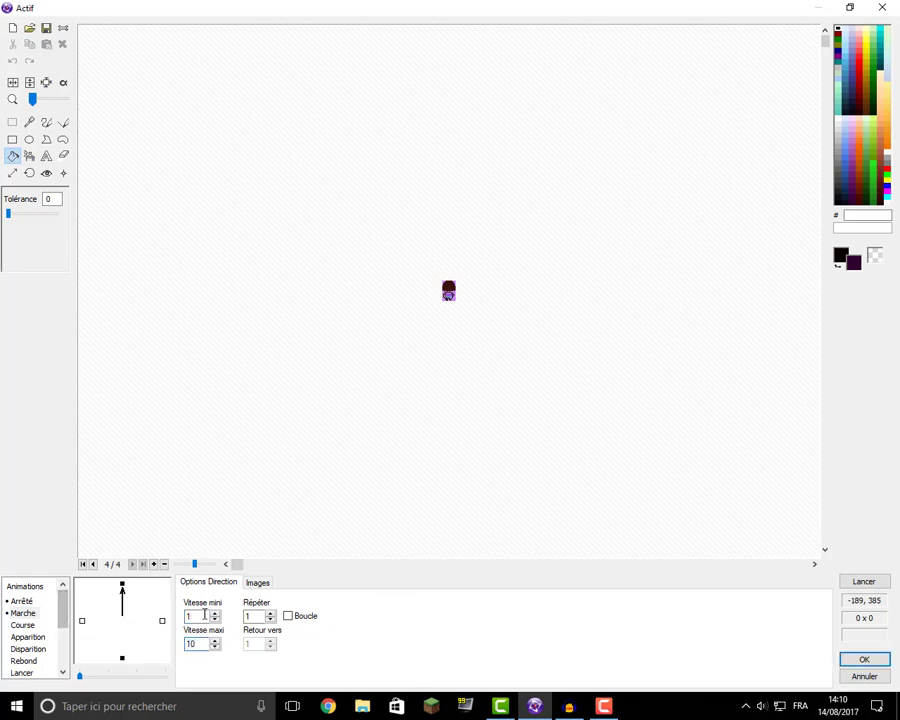
{"action": "key", "text": "shift+Tab"}
{"action": "type", "text": "10"}
Enable looping for the upward Marche animation and preview it
{"action": "left_click", "coordinate": [121, 661]}
{"action": "left_click", "coordinate": [122, 585]}
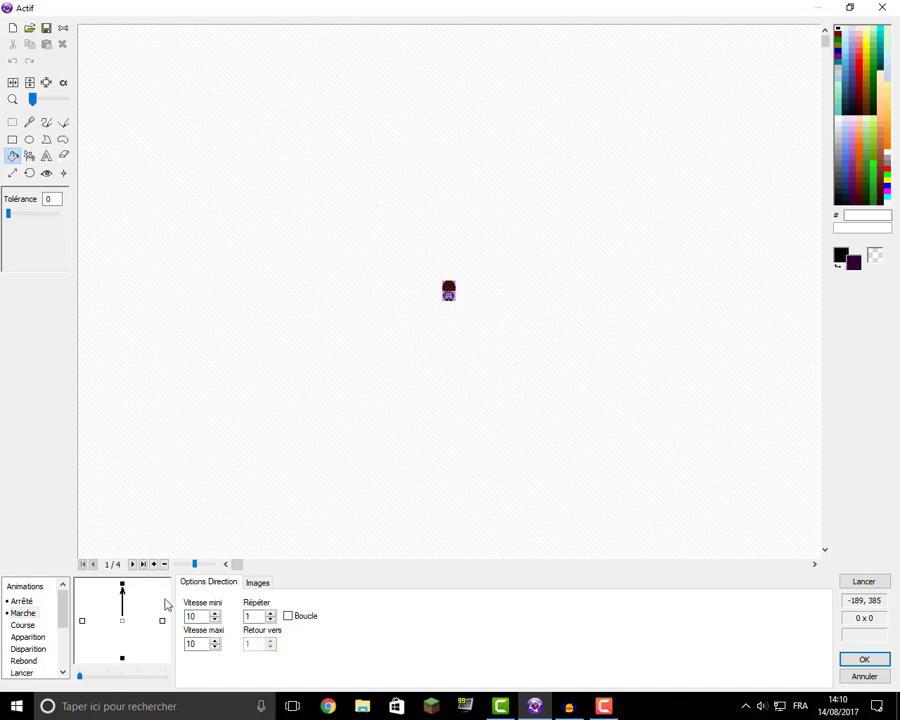
{"action": "left_click", "coordinate": [289, 616]}
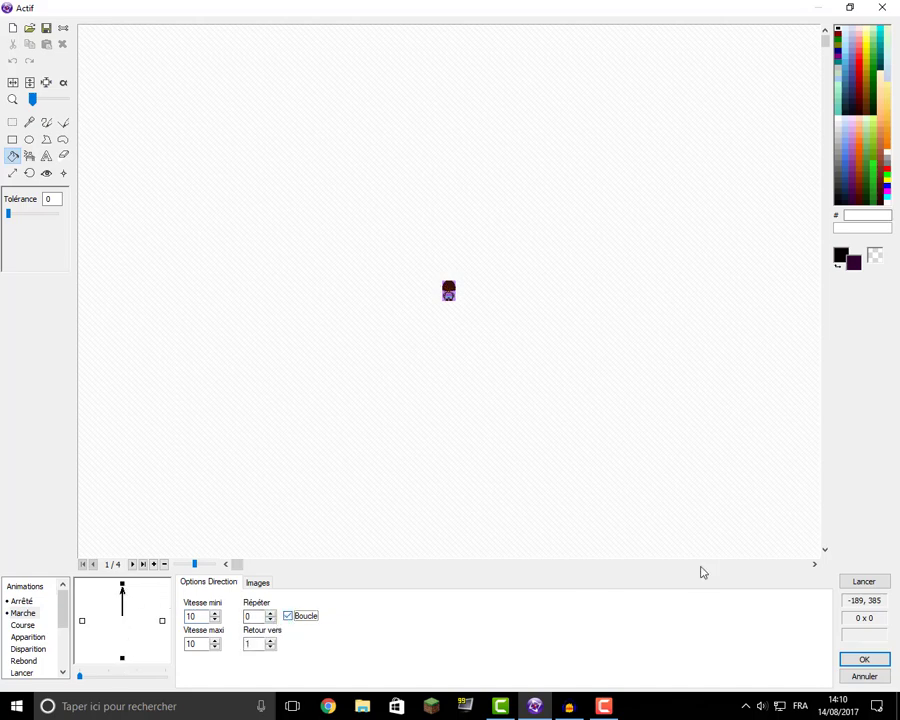
{"action": "left_click", "coordinate": [866, 581]}
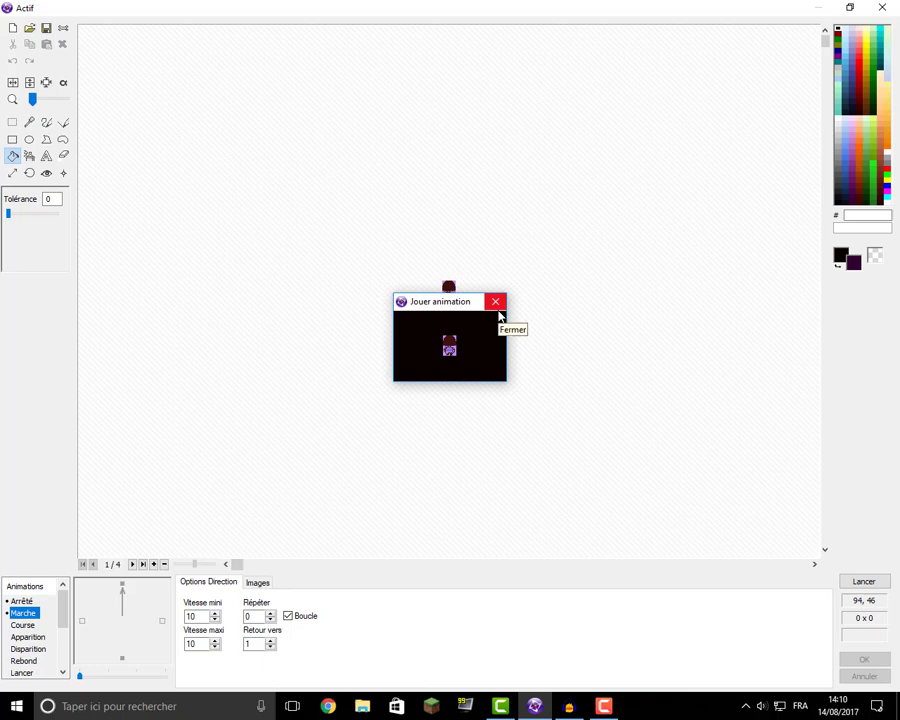
{"action": "left_click", "coordinate": [496, 305]}
Copy the first image of the upward Marche animation into the upward direction of the Arrêté animation
{"action": "left_click", "coordinate": [256, 583]}
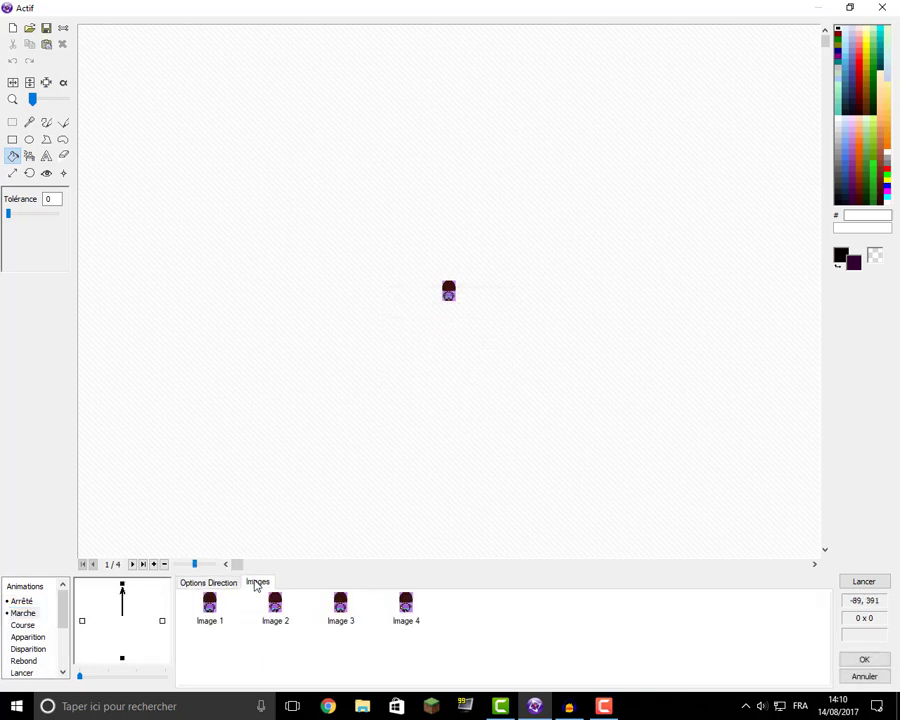
{"action": "left_click", "coordinate": [224, 621]}
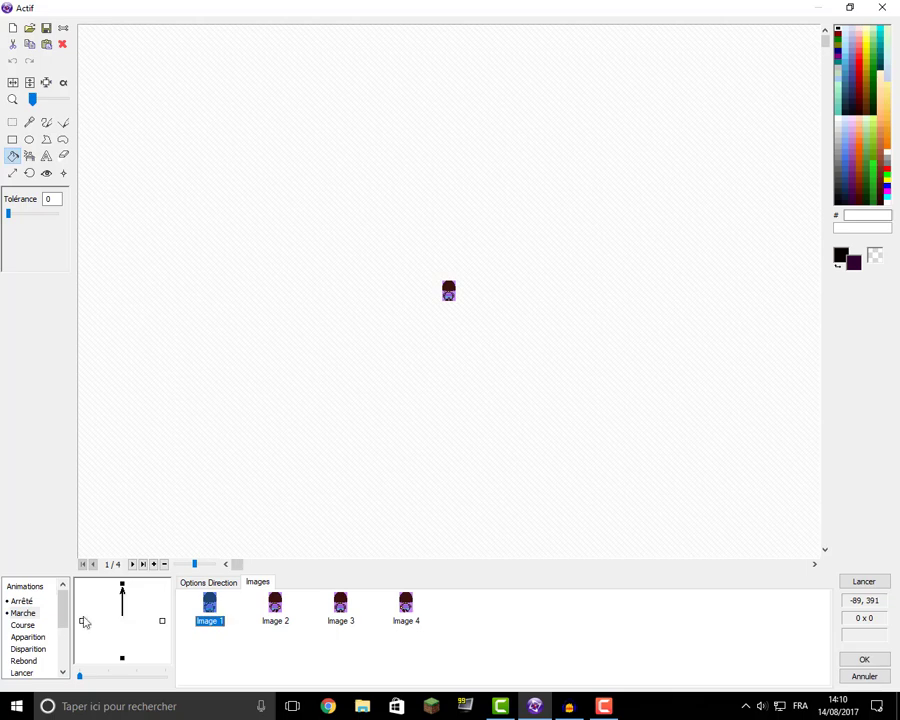
{"action": "left_click", "coordinate": [16, 613]}
{"action": "left_click", "coordinate": [21, 600]}
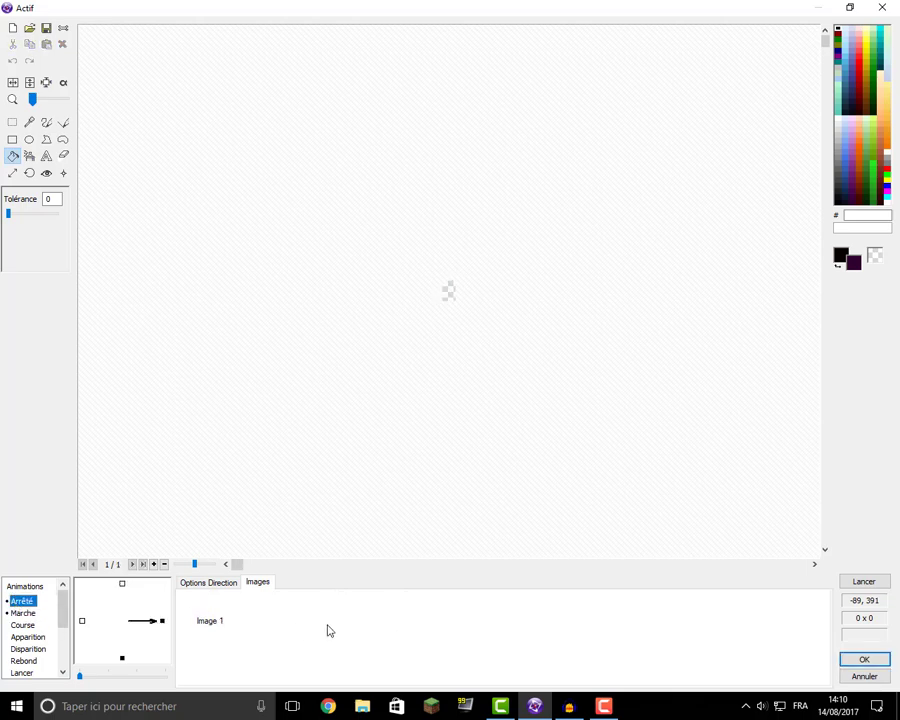
{"action": "left_click", "coordinate": [222, 621]}
{"action": "left_click", "coordinate": [122, 584]}
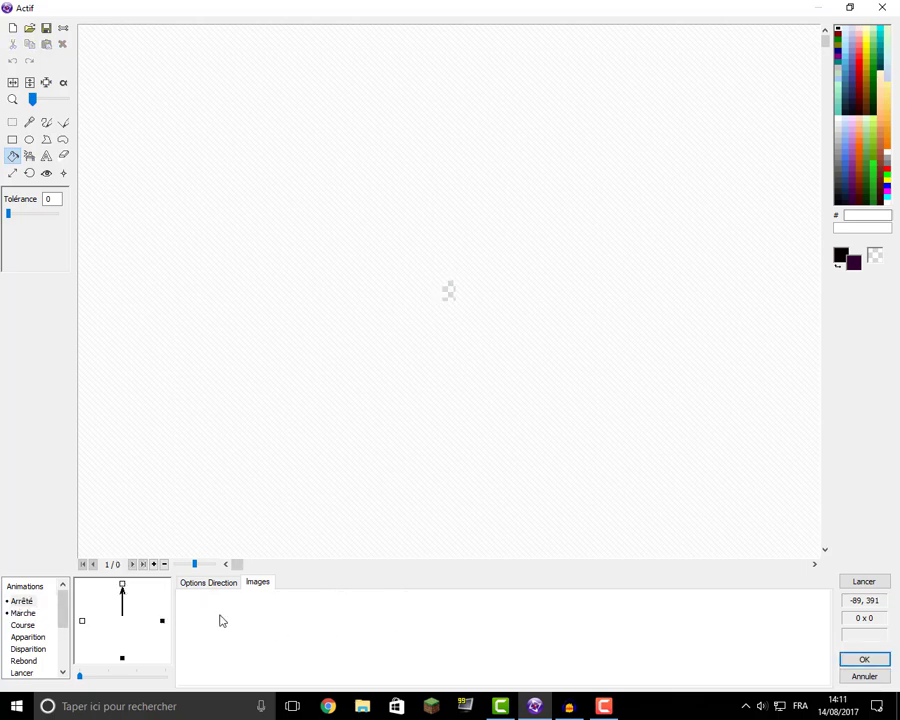
{"action": "key", "text": "ctrl+v"}
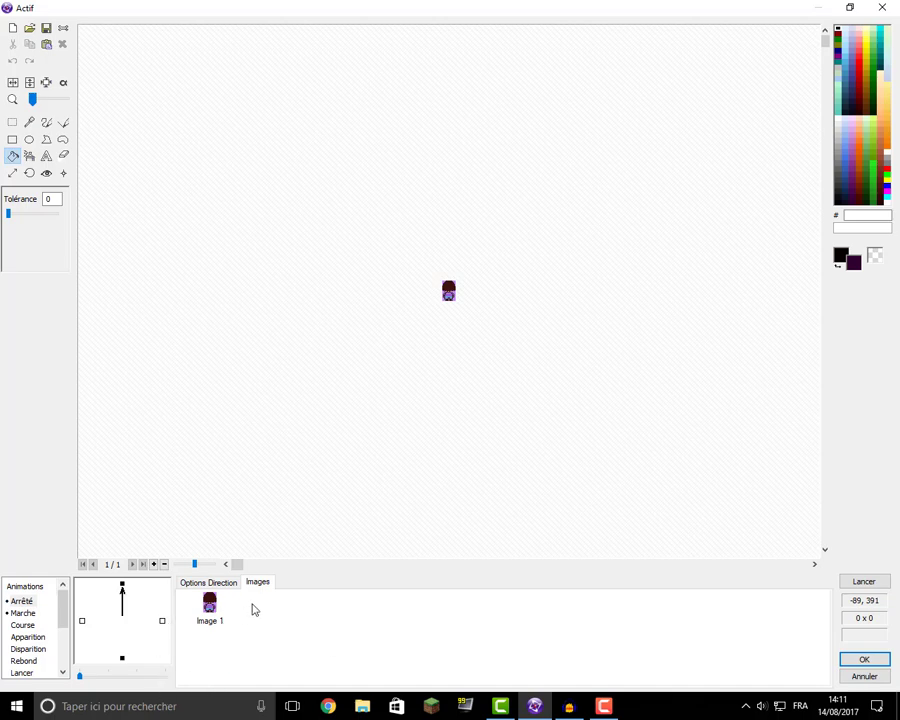
Confirm the animation edits of the Actif object, test-run the scene and close the test window
{"action": "left_click", "coordinate": [884, 660]}
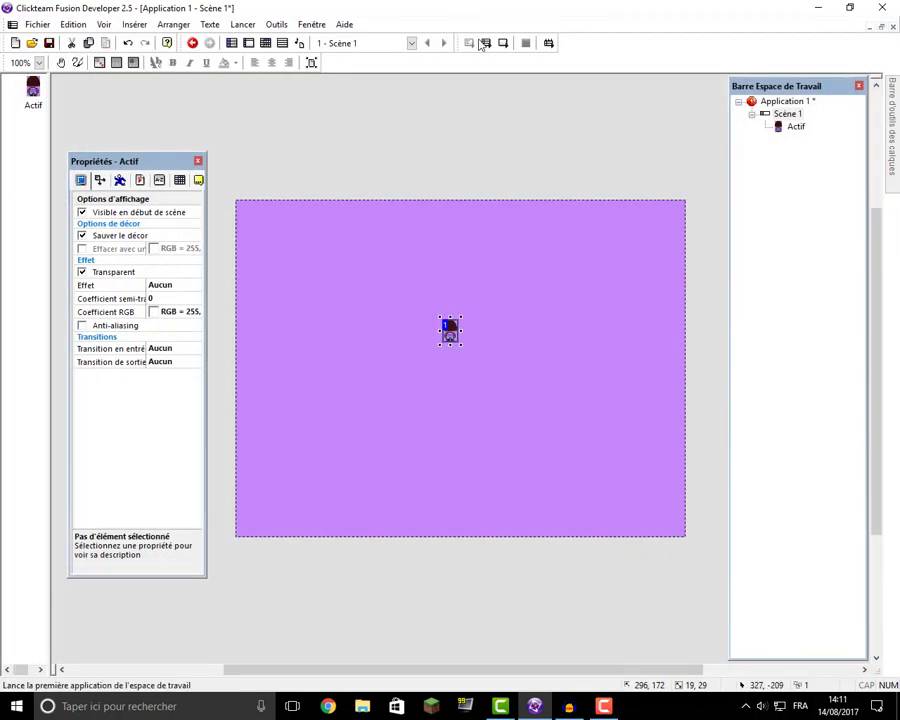
{"action": "left_click", "coordinate": [503, 43]}
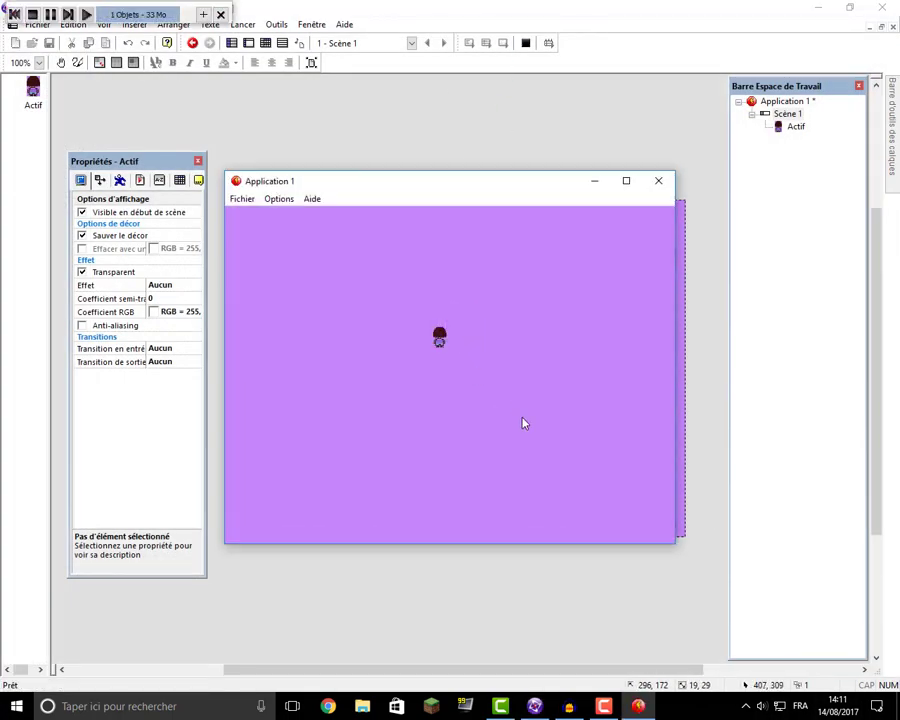
{"action": "left_click", "coordinate": [658, 181]}
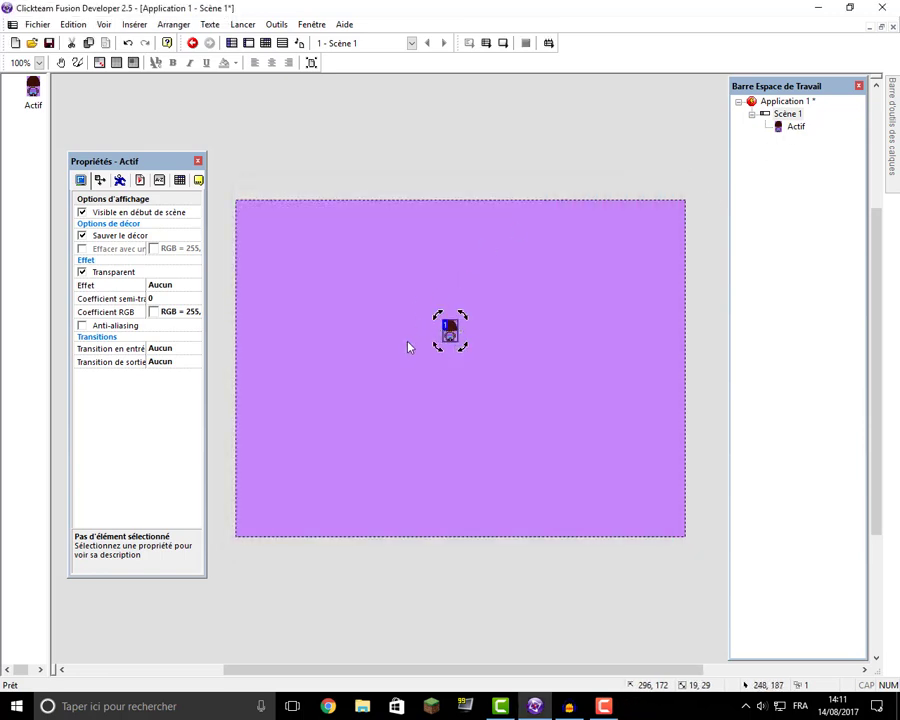
Set the movement type of the Actif character to Huit directions
{"action": "left_click", "coordinate": [484, 370]}
{"action": "left_click", "coordinate": [451, 332]}
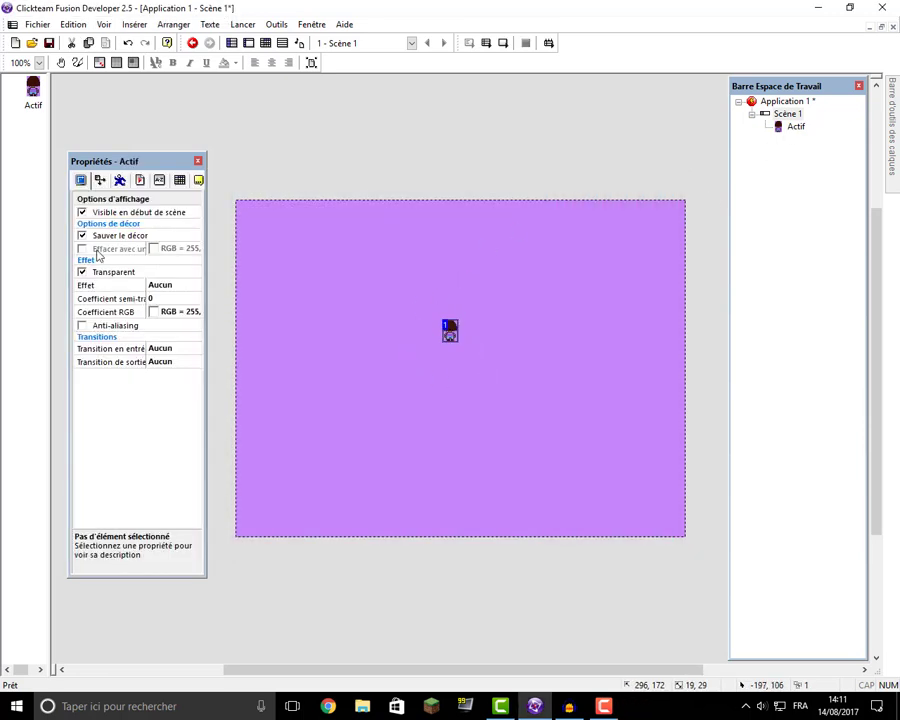
{"action": "left_click", "coordinate": [119, 179]}
{"action": "left_click", "coordinate": [171, 228]}
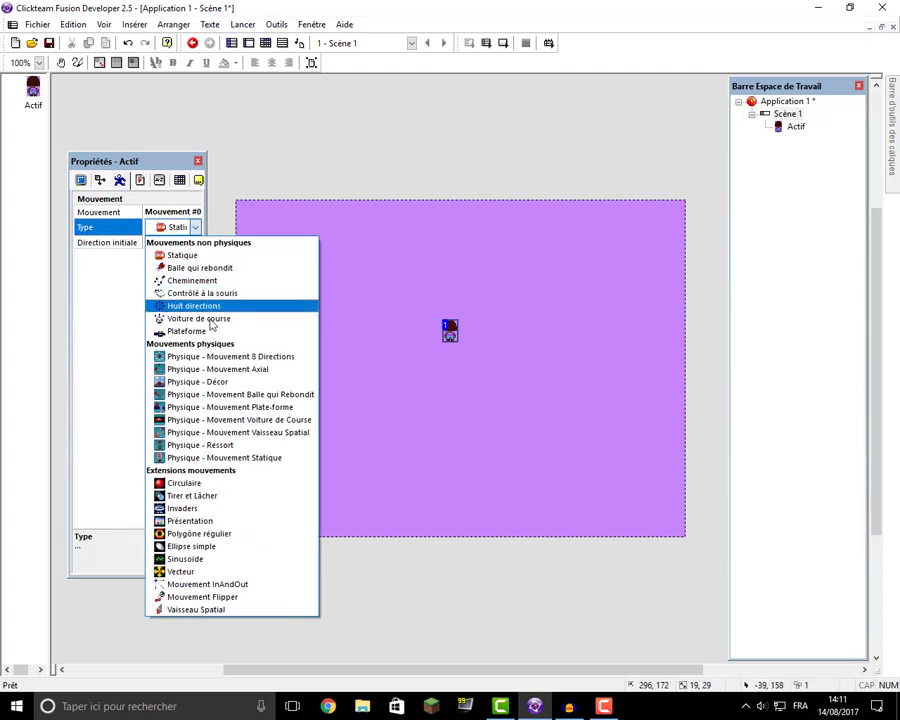
{"action": "left_click", "coordinate": [210, 305]}
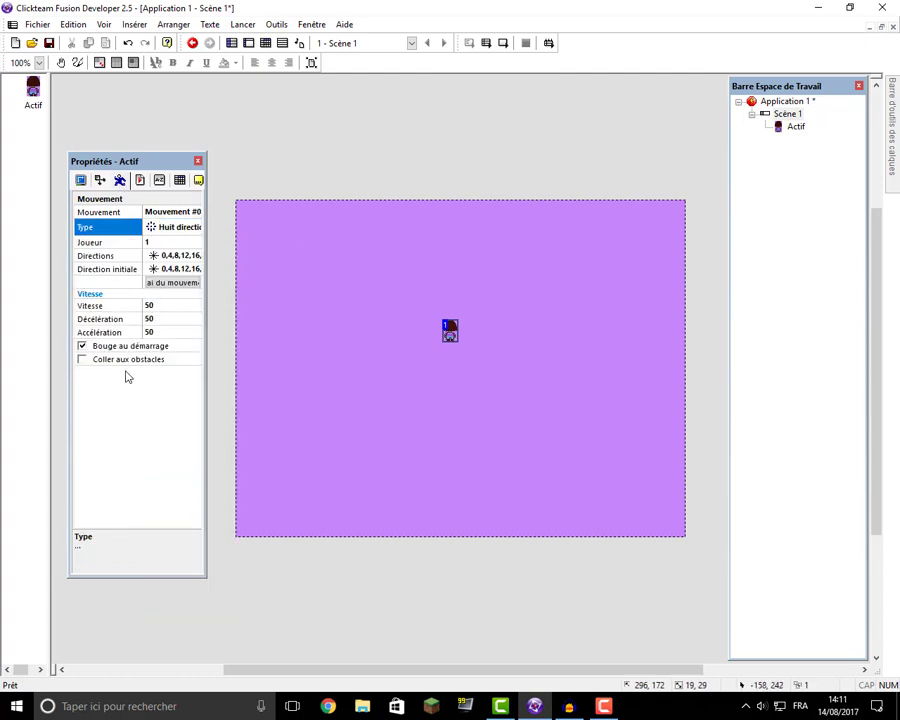
Set the Vitesse of the character's eight-direction movement to 10
{"action": "left_click", "coordinate": [152, 305]}
{"action": "type", "text": "1"}
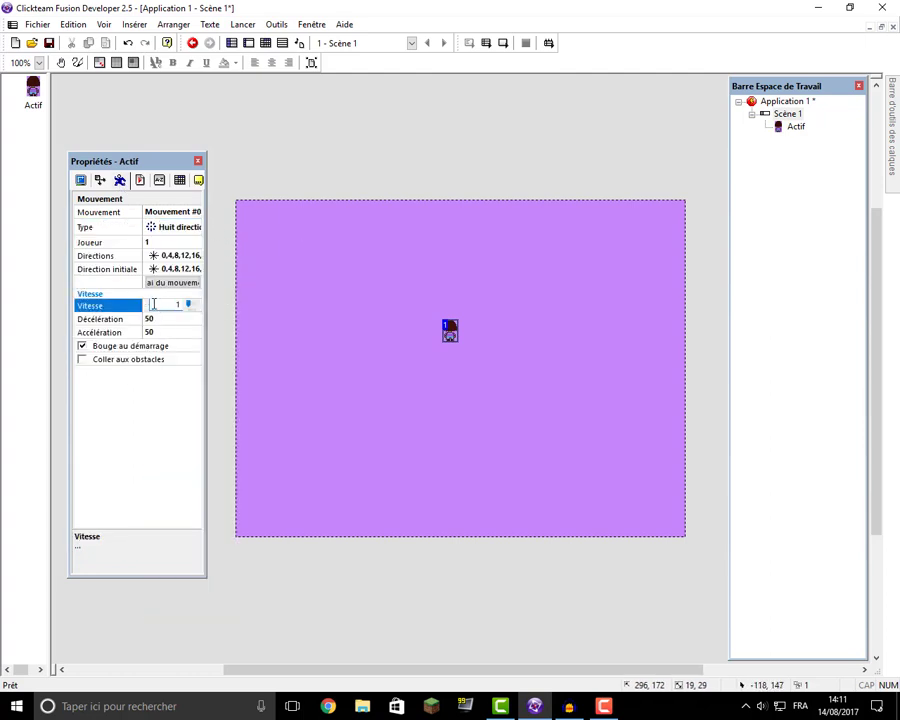
{"action": "type", "text": "0"}
{"action": "left_click", "coordinate": [213, 291]}
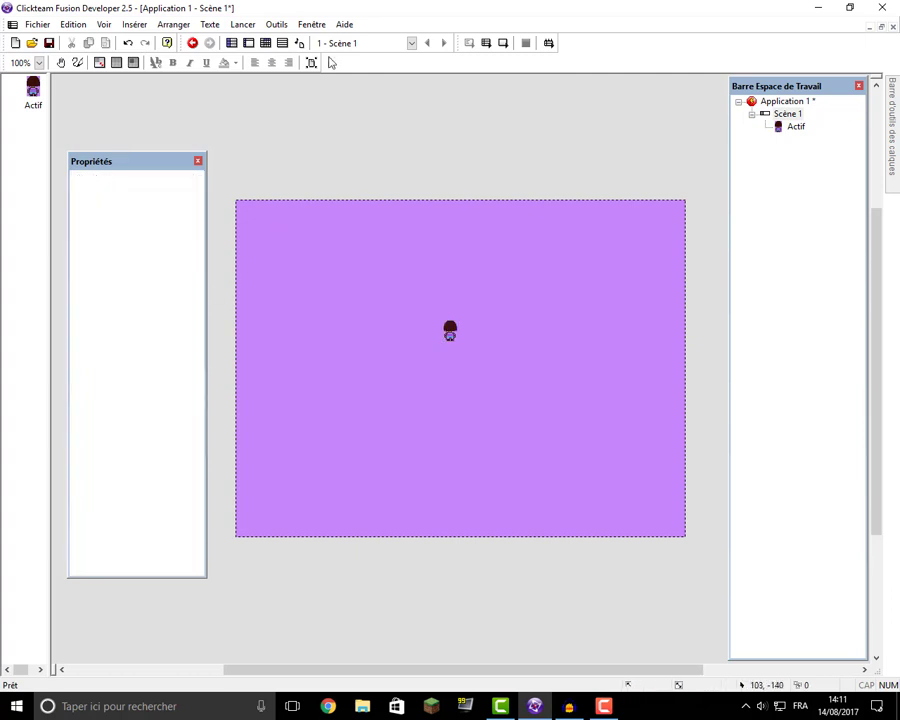
Test-run the scene, walk the character up, down, left and right, and close the test window
{"action": "left_click", "coordinate": [500, 44]}
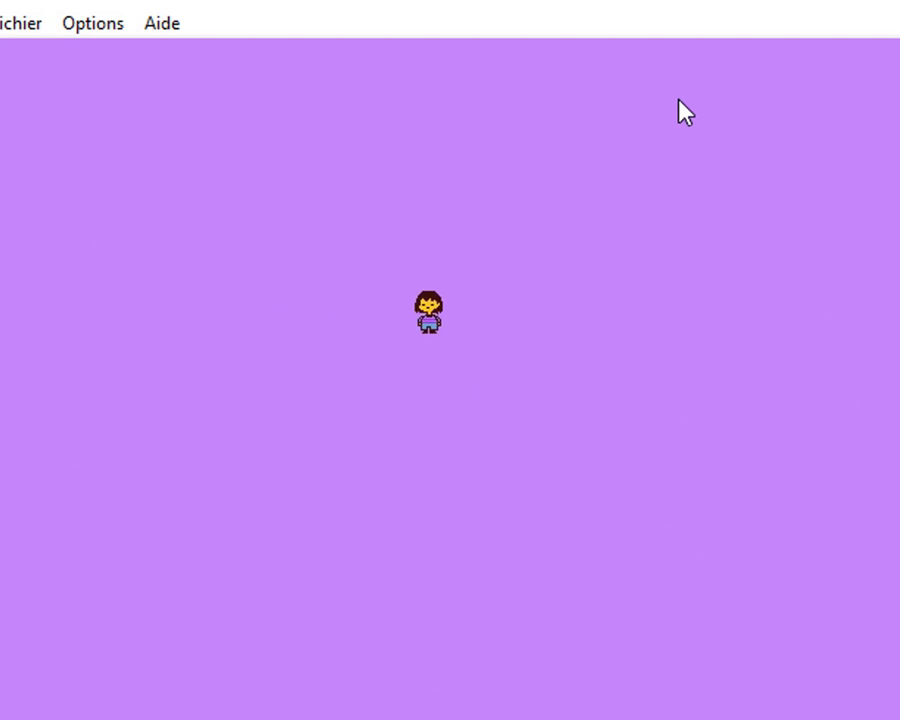
{"action": "key", "text": "Up"}
{"action": "key", "text": "Down"}
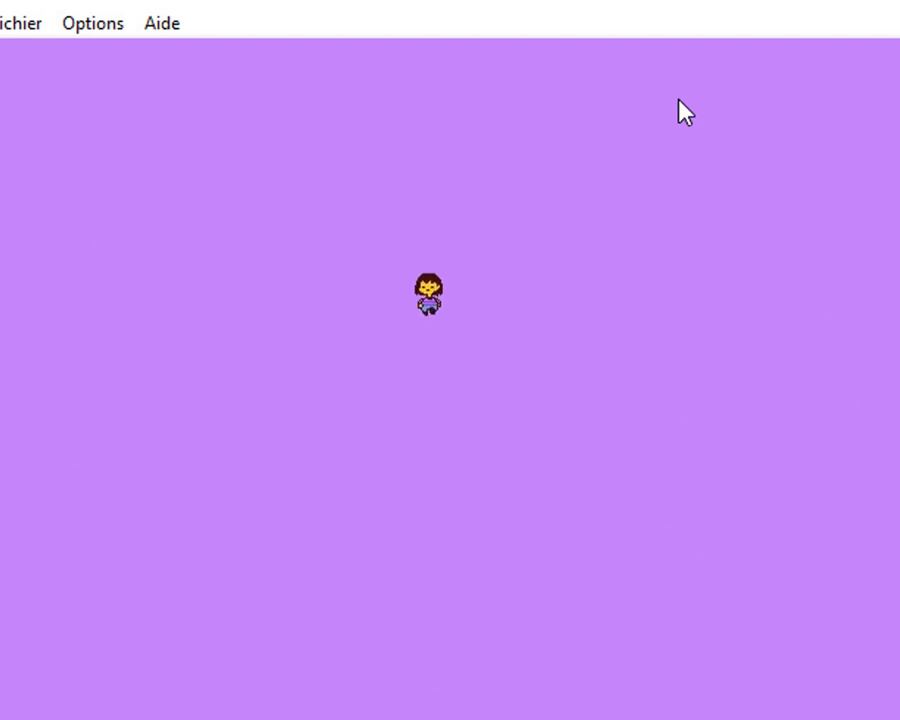
{"action": "key", "text": "Down"}
{"action": "key", "text": "Up"}
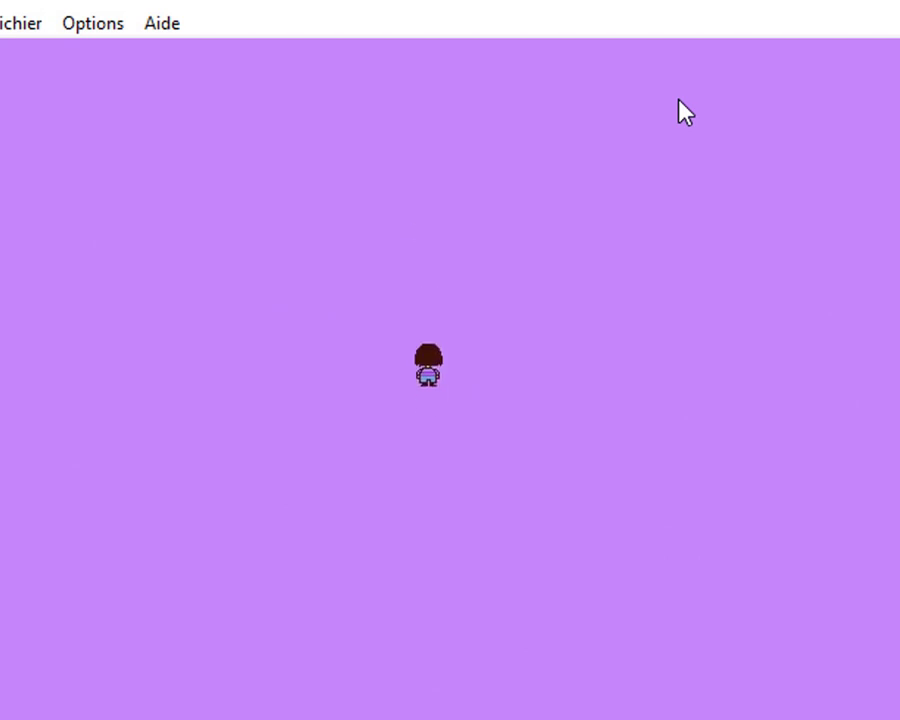
{"action": "key", "text": "Down"}
{"action": "key", "text": "Down"}
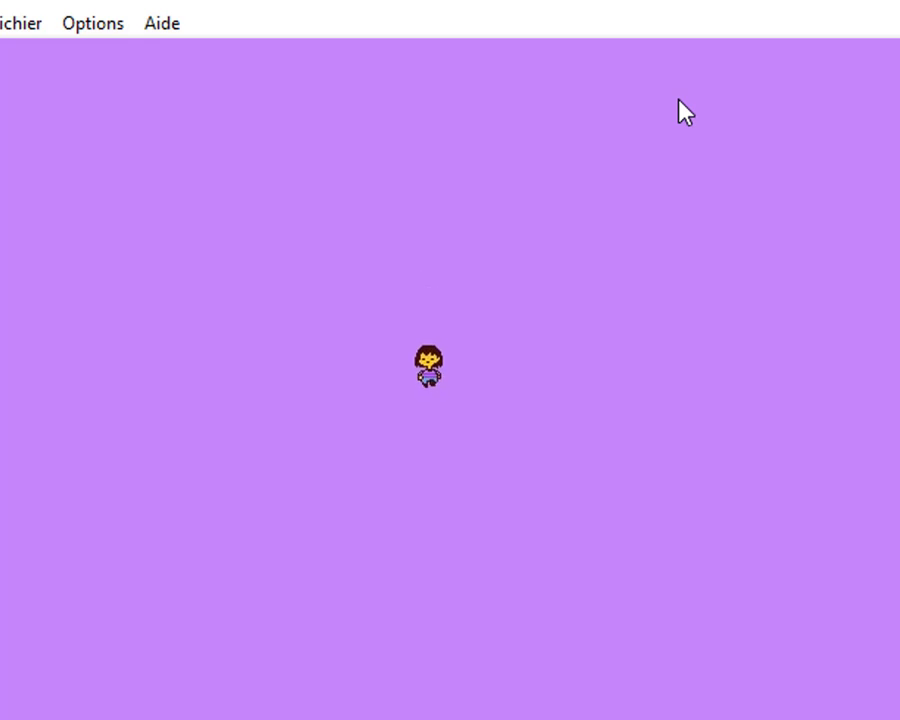
{"action": "key", "text": "Right"}
{"action": "key", "text": "Left"}
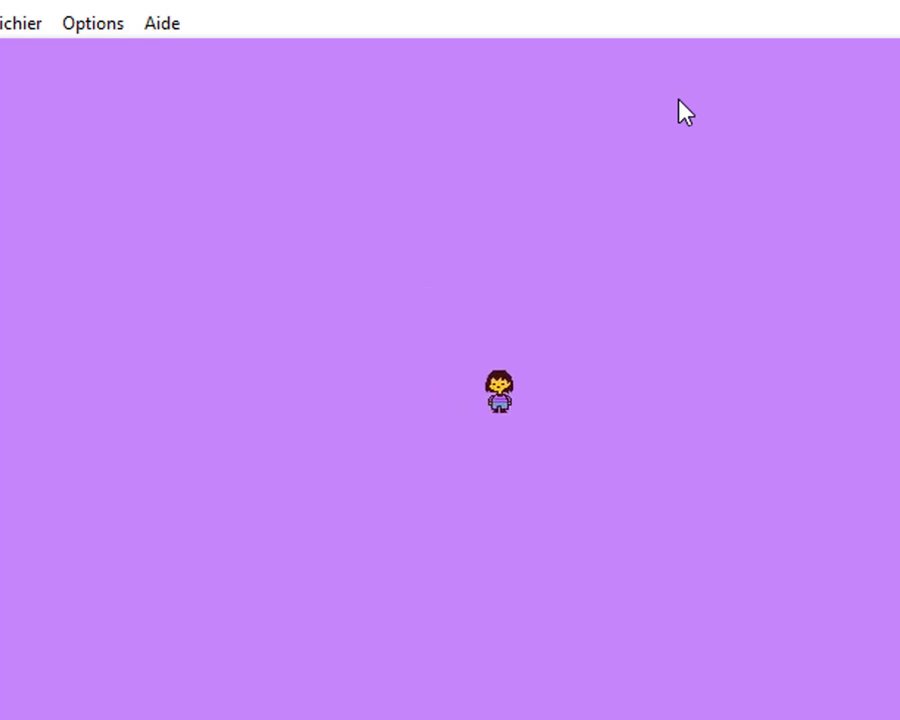
{"action": "key", "text": "Up"}
{"action": "key", "text": "Up"}
{"action": "key", "text": "Right"}
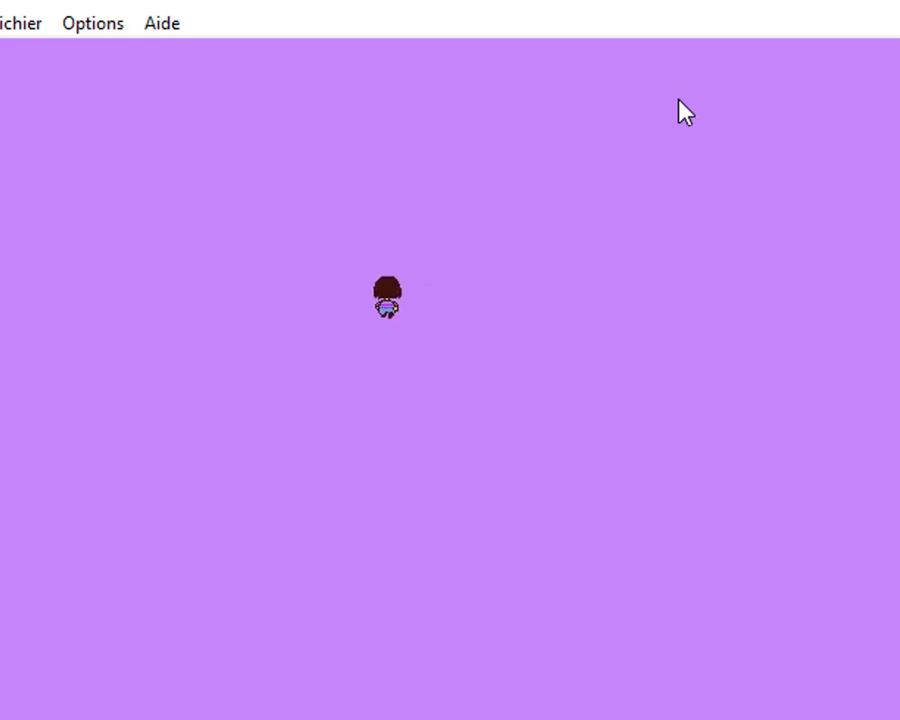
{"action": "key", "text": "Left"}
{"action": "key", "text": "Right"}
{"action": "key", "text": "Up"}
{"action": "key", "text": "Down"}
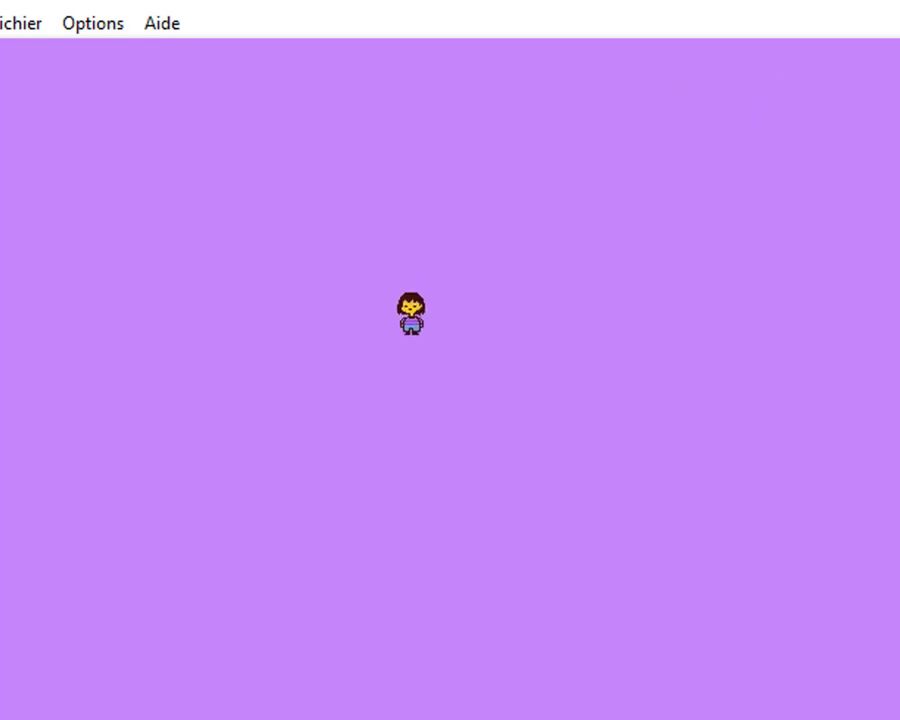
{"action": "key", "text": "Right"}
{"action": "left_click", "coordinate": [878, 20]}
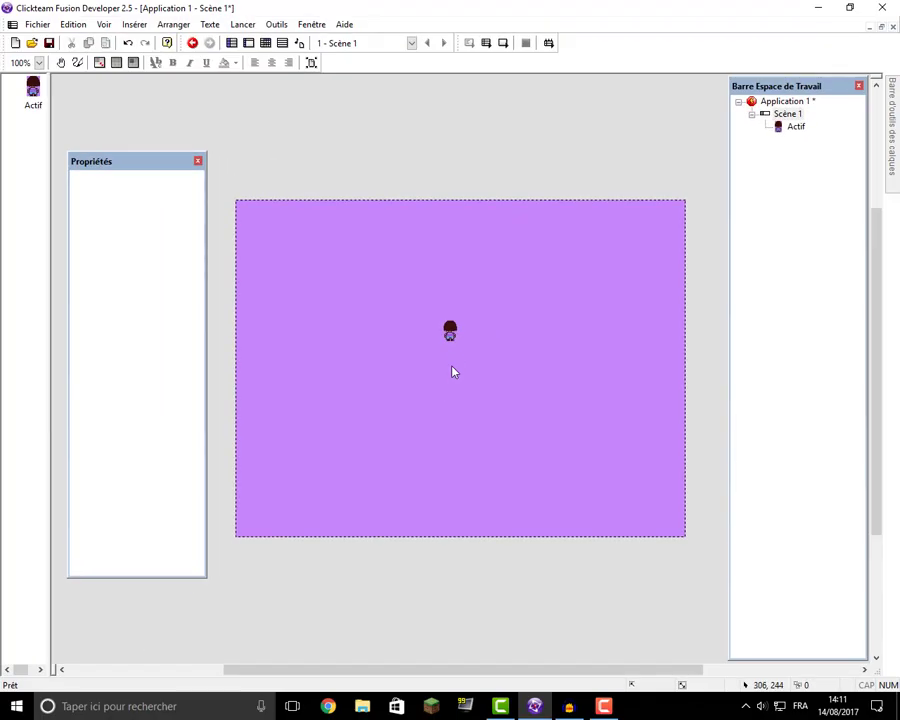
Import the gauche 1.jpg image series as an animation into the rightward direction of the Actif object's Marche animation
{"action": "double_click", "coordinate": [450, 333]}
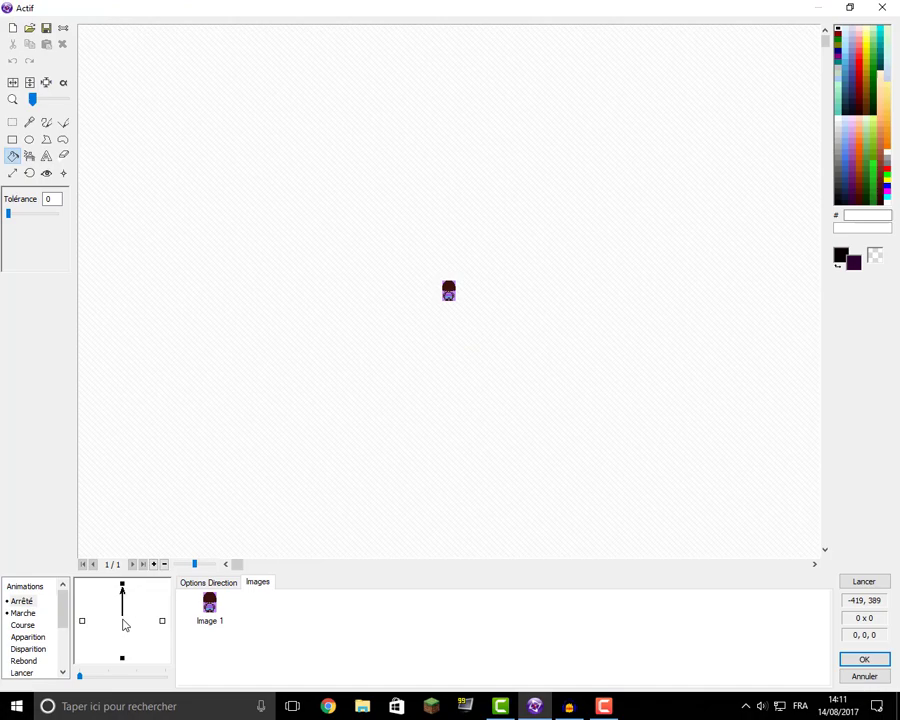
{"action": "left_click", "coordinate": [22, 612]}
{"action": "left_click", "coordinate": [162, 621]}
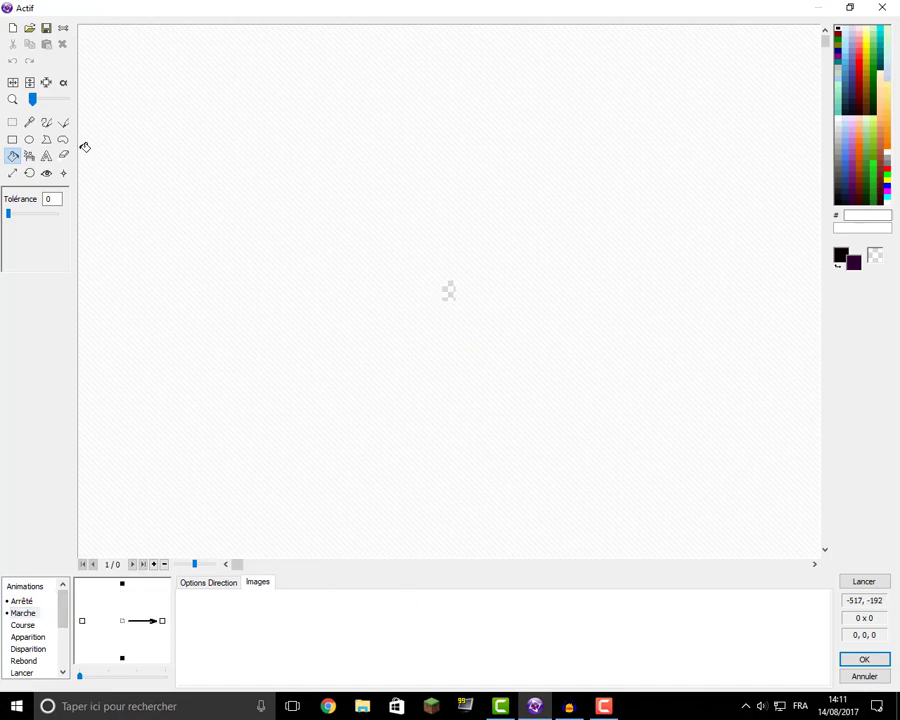
{"action": "left_click", "coordinate": [29, 28]}
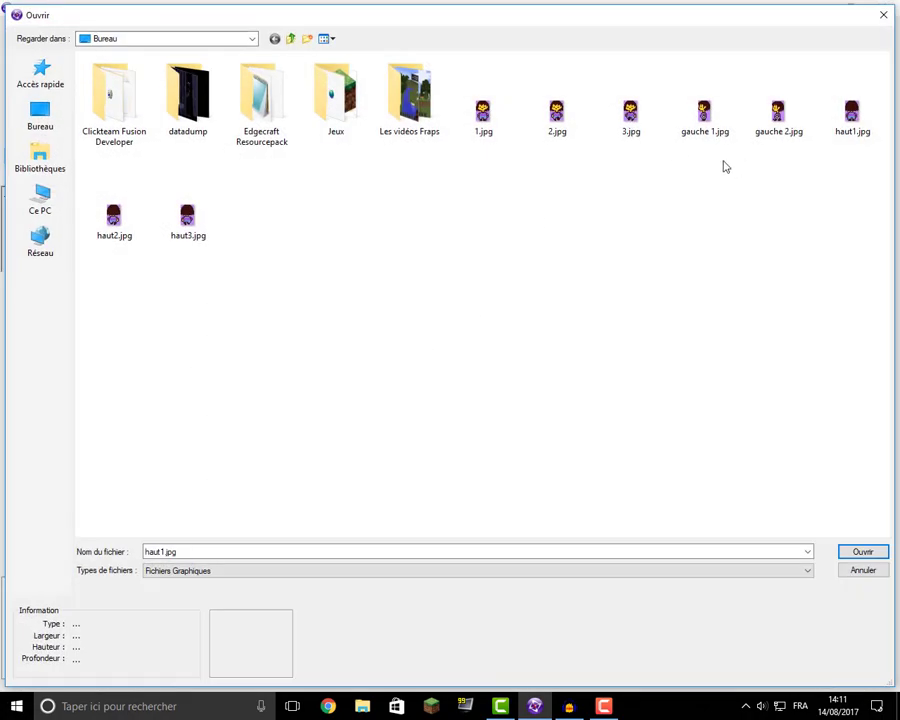
{"action": "double_click", "coordinate": [710, 128]}
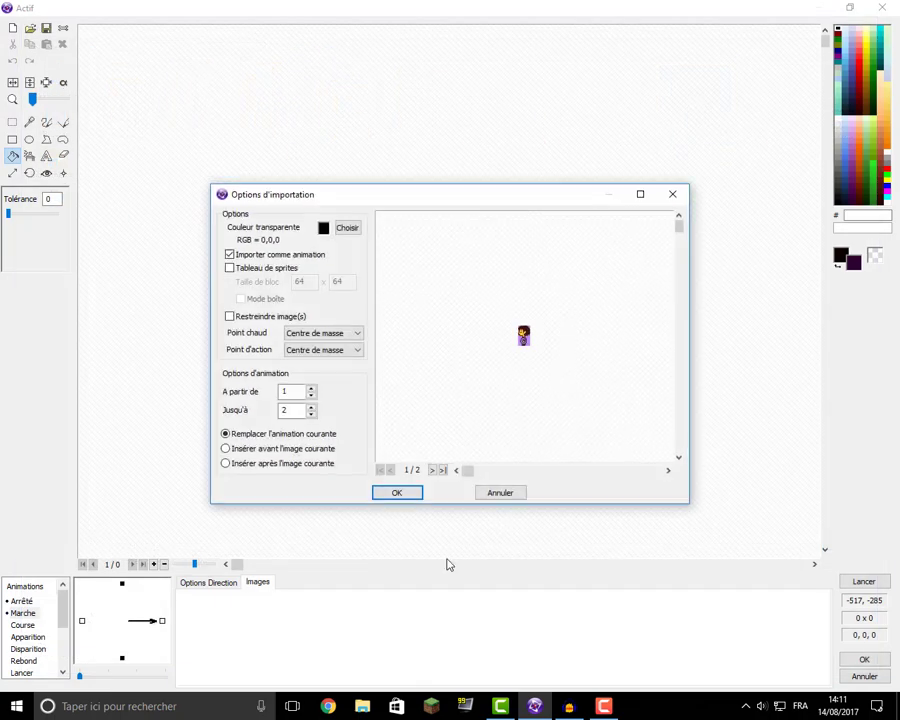
{"action": "left_click", "coordinate": [410, 494]}
Flip both images of the rightward Marche animation horizontally so the character faces right
{"action": "left_click", "coordinate": [222, 606]}
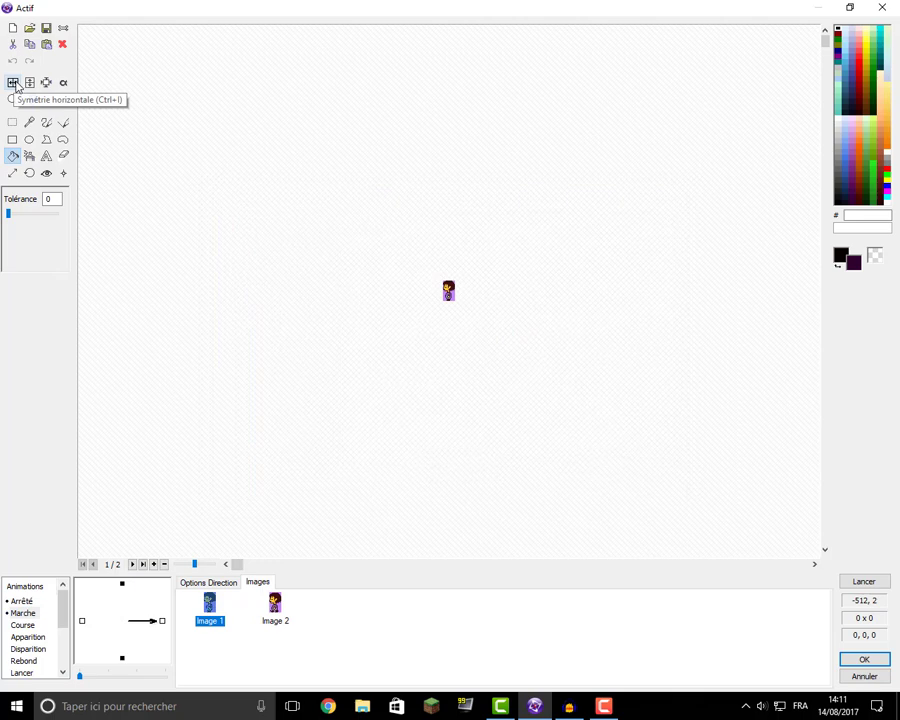
{"action": "left_click", "coordinate": [274, 606]}
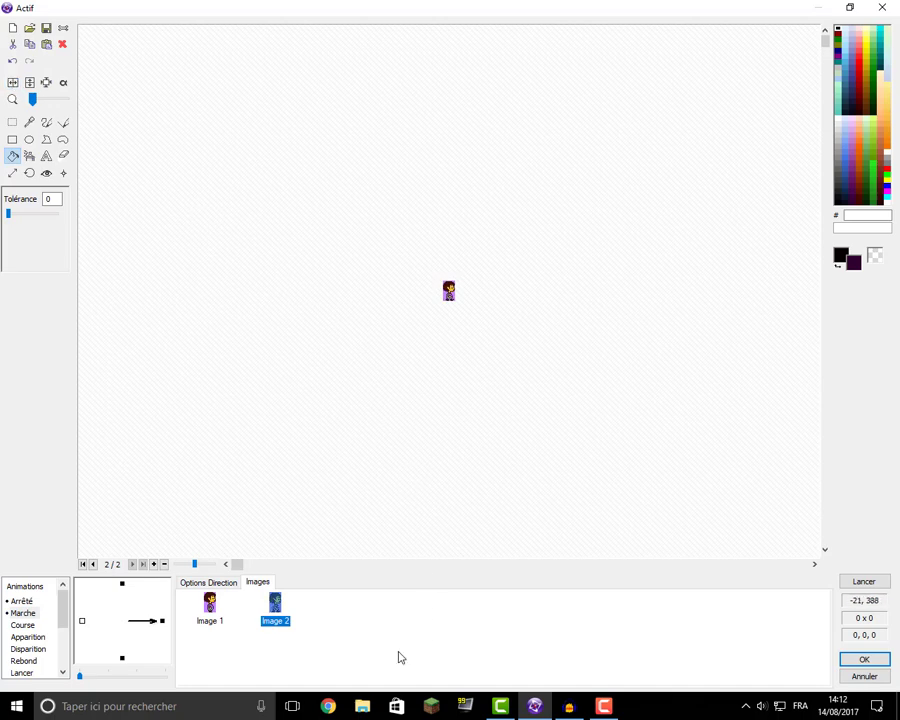
{"action": "left_click", "coordinate": [209, 610]}
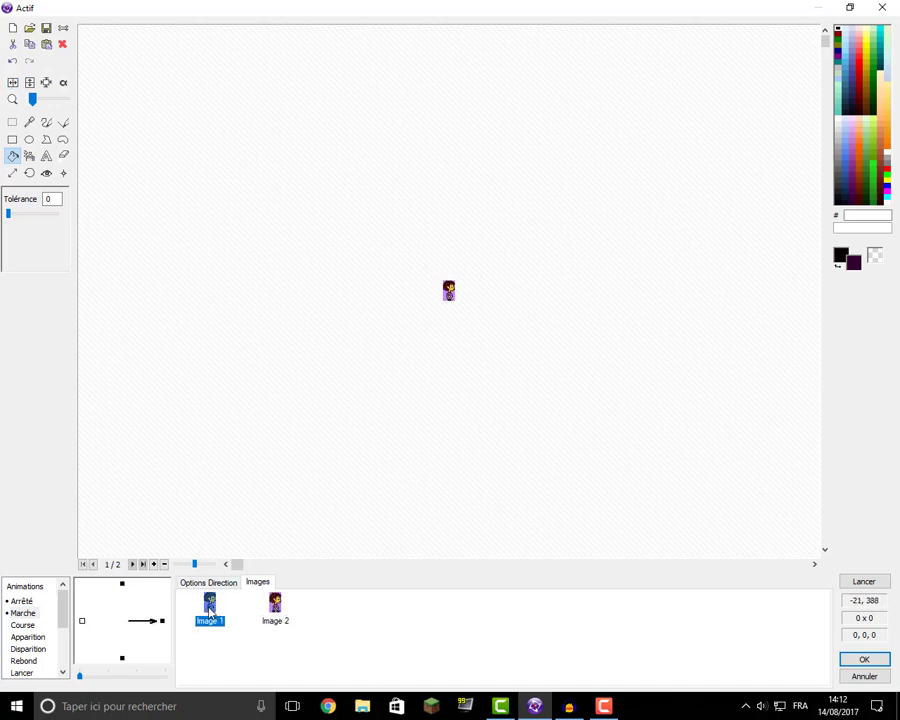
Set the minimum and maximum speed of the rightward Marche animation to 10 and enable looping
{"action": "left_click", "coordinate": [206, 583]}
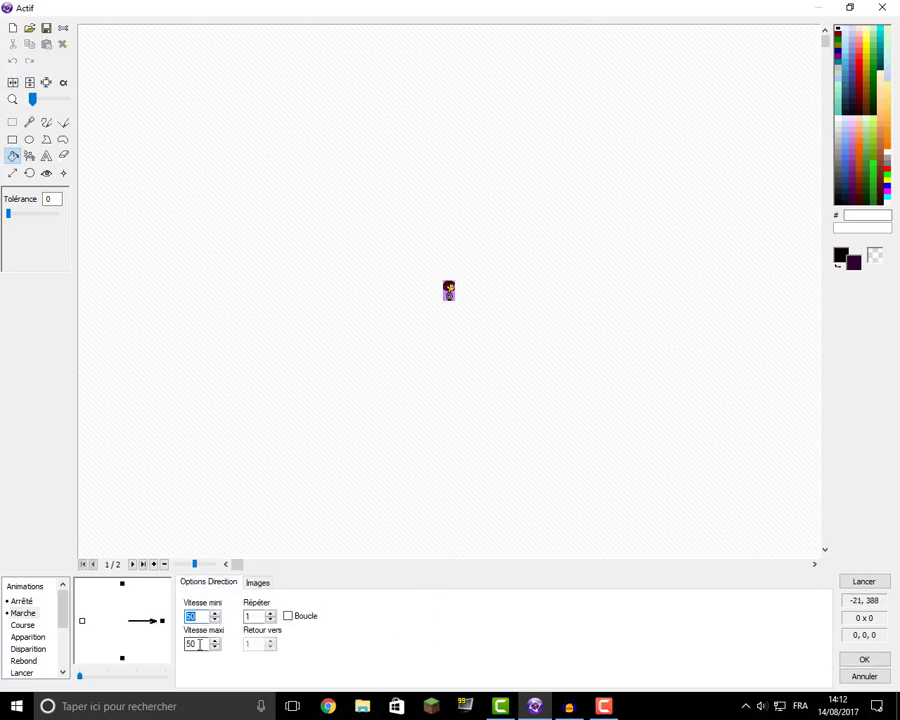
{"action": "double_click", "coordinate": [196, 644]}
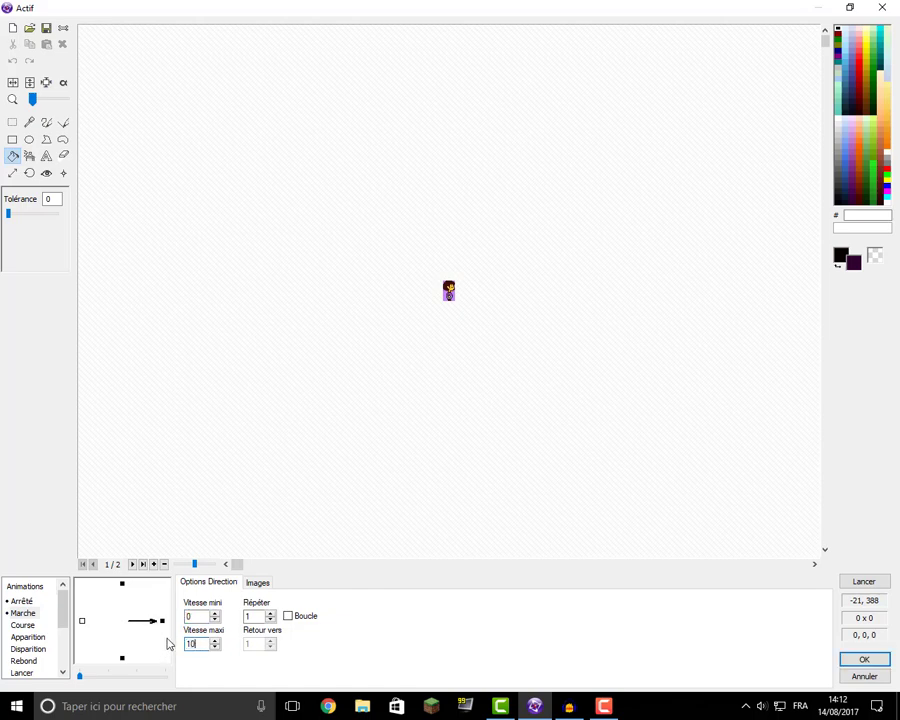
{"action": "left_click", "coordinate": [287, 616]}
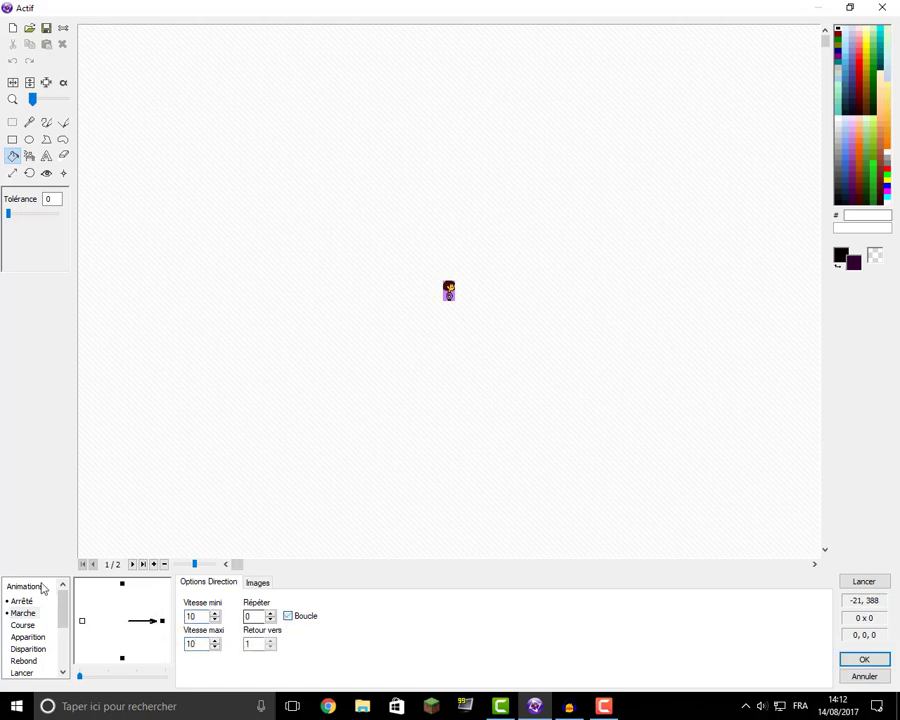
Copy the first image of the rightward Marche animation into the rightward direction of the Arrêté animation
{"action": "left_click", "coordinate": [256, 584]}
{"action": "left_click", "coordinate": [211, 606]}
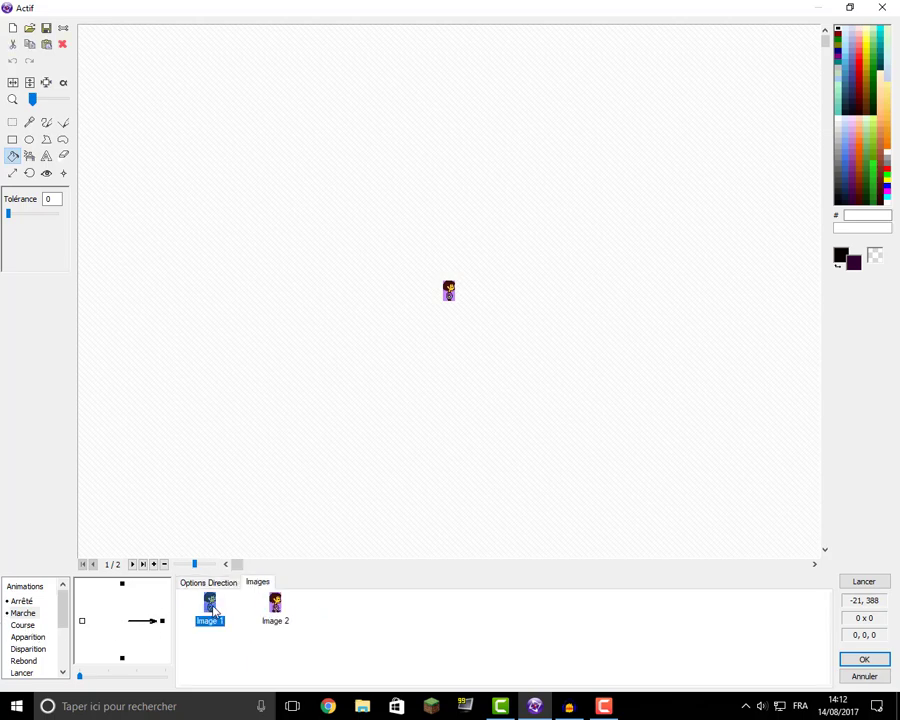
{"action": "left_click", "coordinate": [22, 601]}
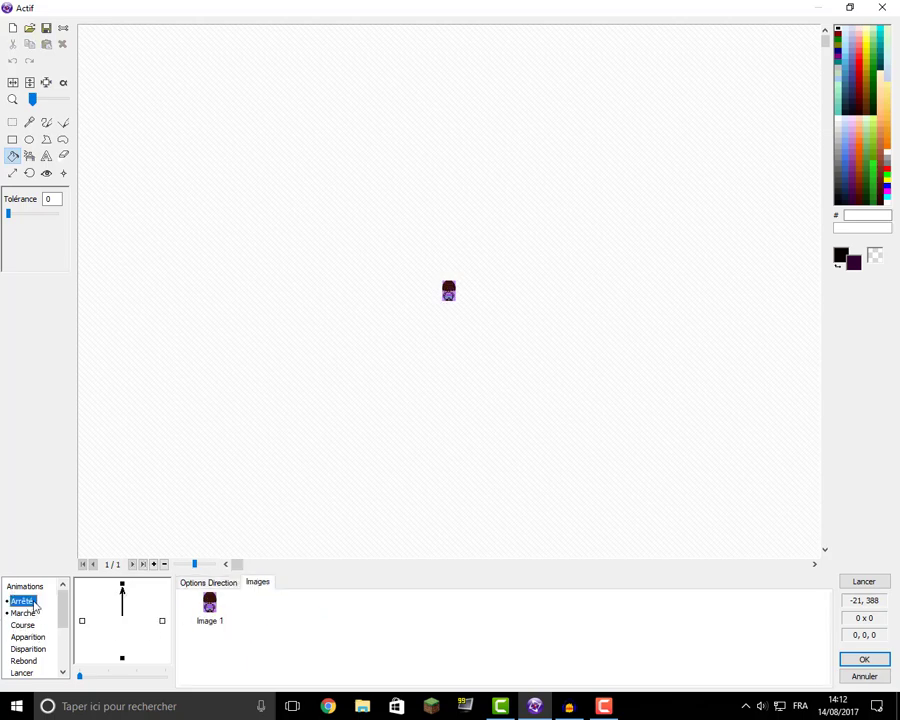
{"action": "left_click", "coordinate": [162, 621]}
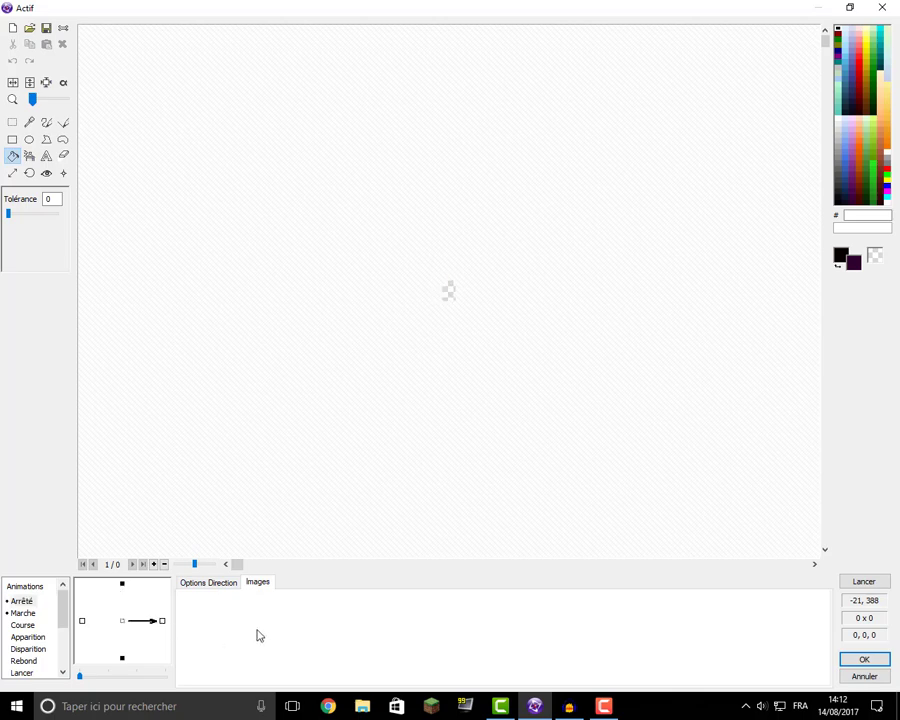
Copy both rightward Marche images into the leftward direction of Marche and flip each one horizontally
{"action": "left_click", "coordinate": [22, 613]}
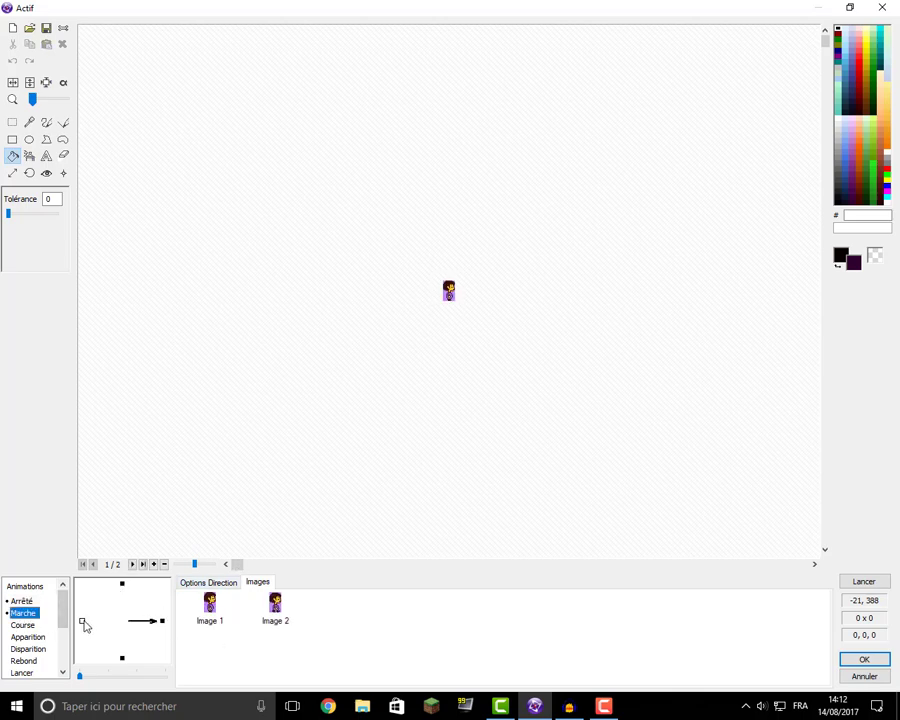
{"action": "left_click_drag", "start_coordinate": [198, 650], "coordinate": [308, 604]}
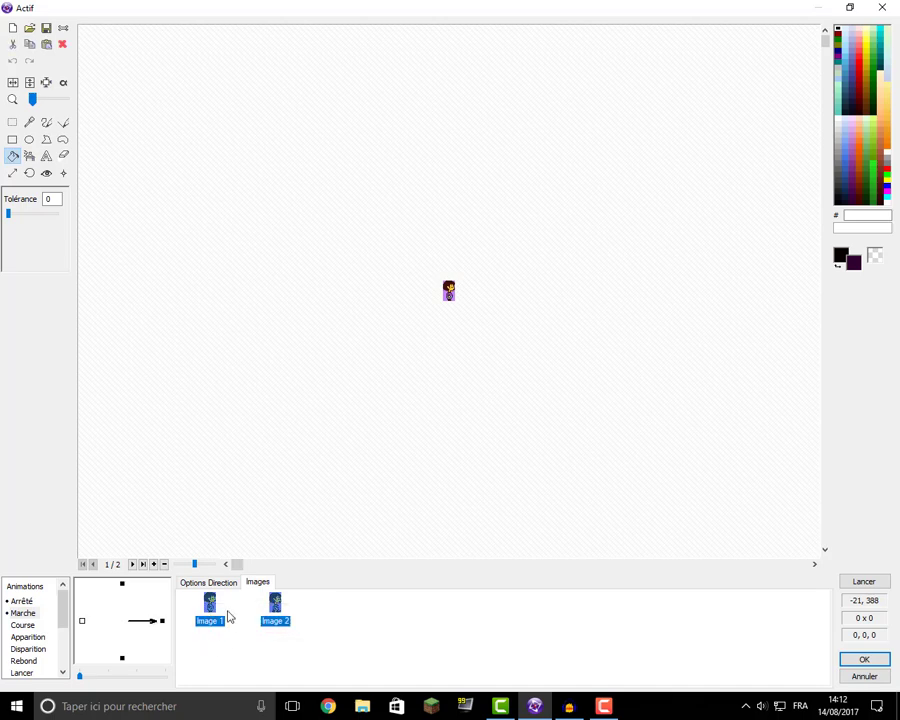
{"action": "key", "text": "Delete"}
{"action": "key", "text": "ctrl+z"}
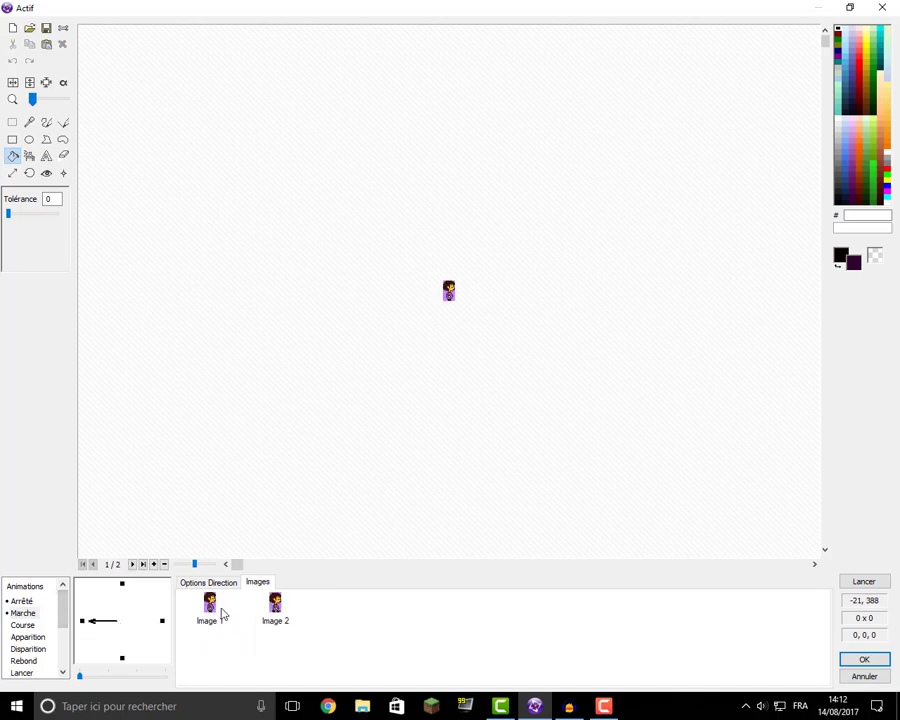
{"action": "left_click", "coordinate": [210, 605]}
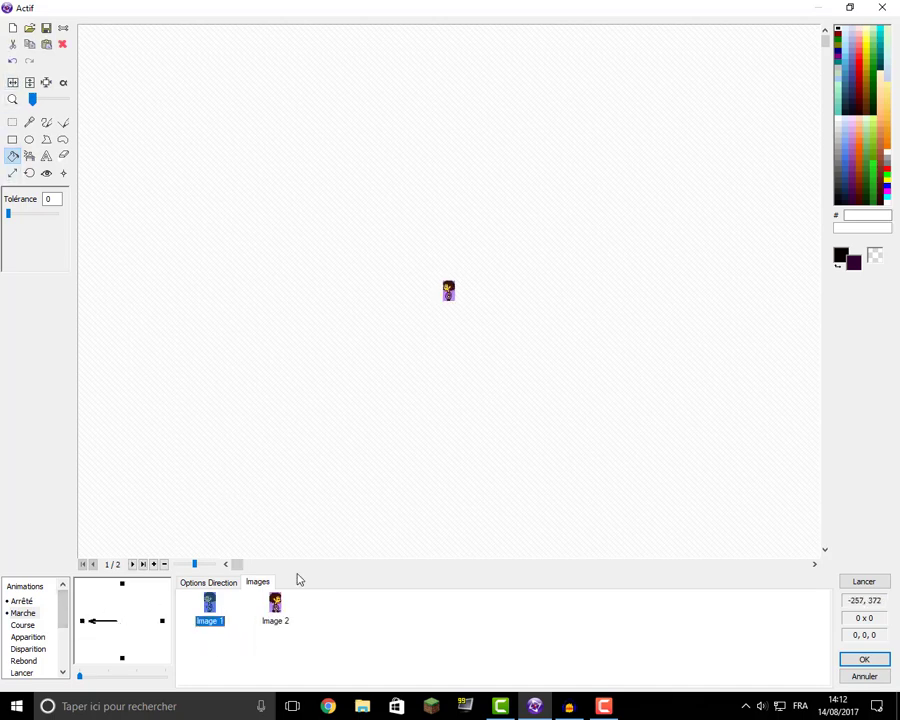
{"action": "left_click", "coordinate": [275, 603]}
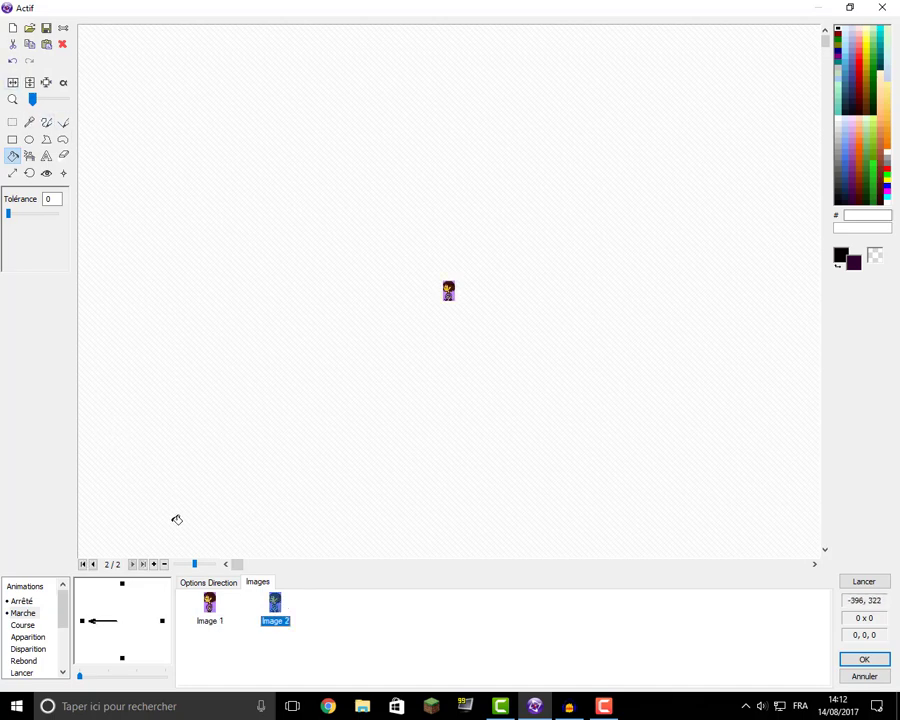
Set the minimum and maximum speed of the leftward Marche animation to 10 and enable looping
{"action": "left_click", "coordinate": [197, 586]}
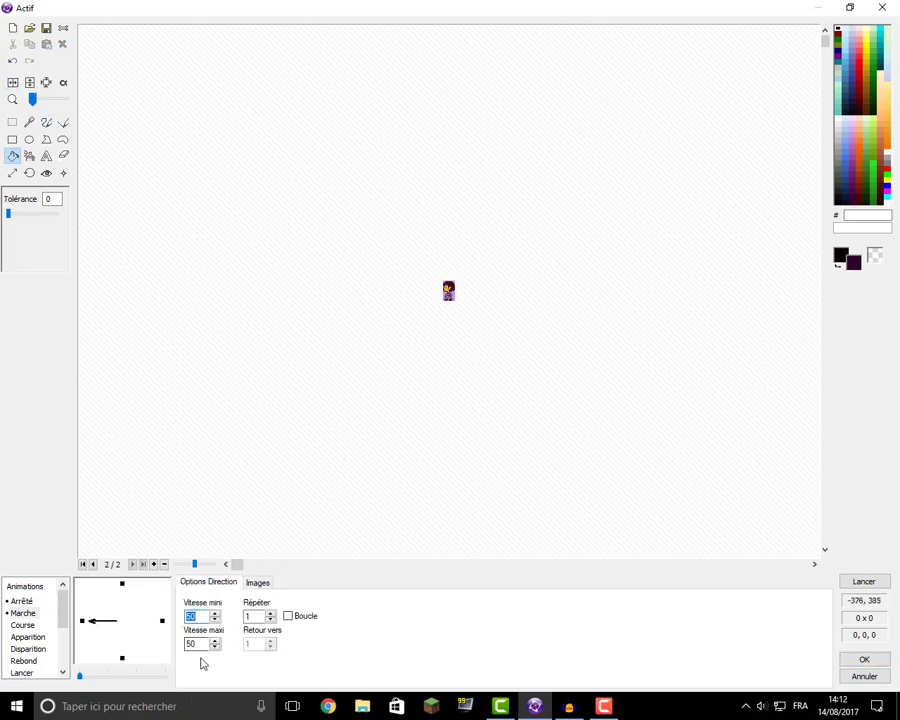
{"action": "double_click", "coordinate": [200, 643]}
{"action": "left_click", "coordinate": [207, 615]}
{"action": "type", "text": "1"}
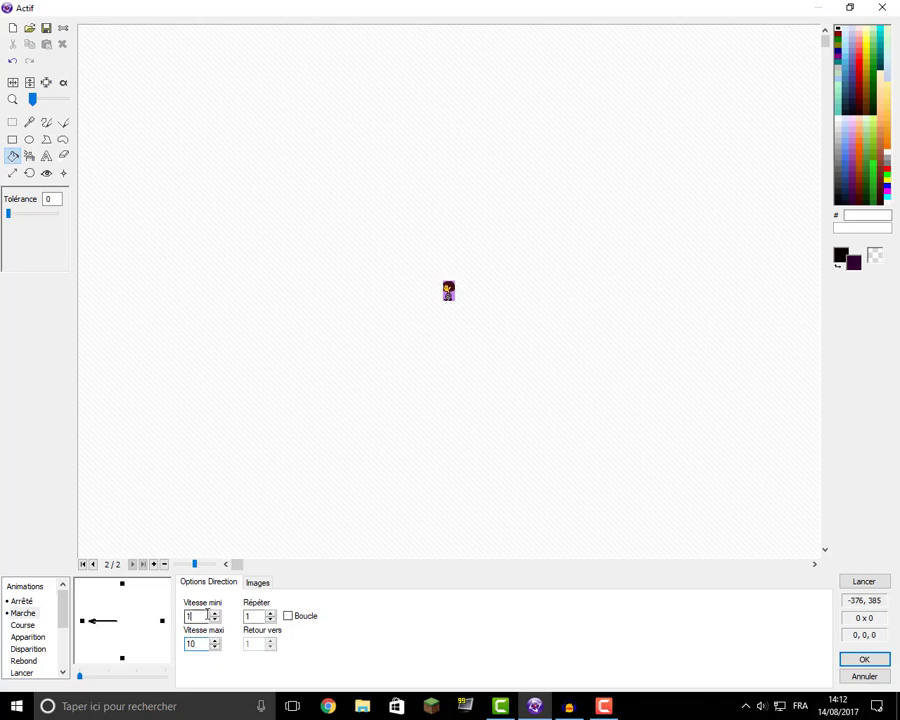
{"action": "type", "text": "0"}
{"action": "left_click", "coordinate": [288, 615]}
Copy the first image of the leftward Marche animation into the leftward direction of Arrêté and validate the Actif animations
{"action": "left_click", "coordinate": [256, 583]}
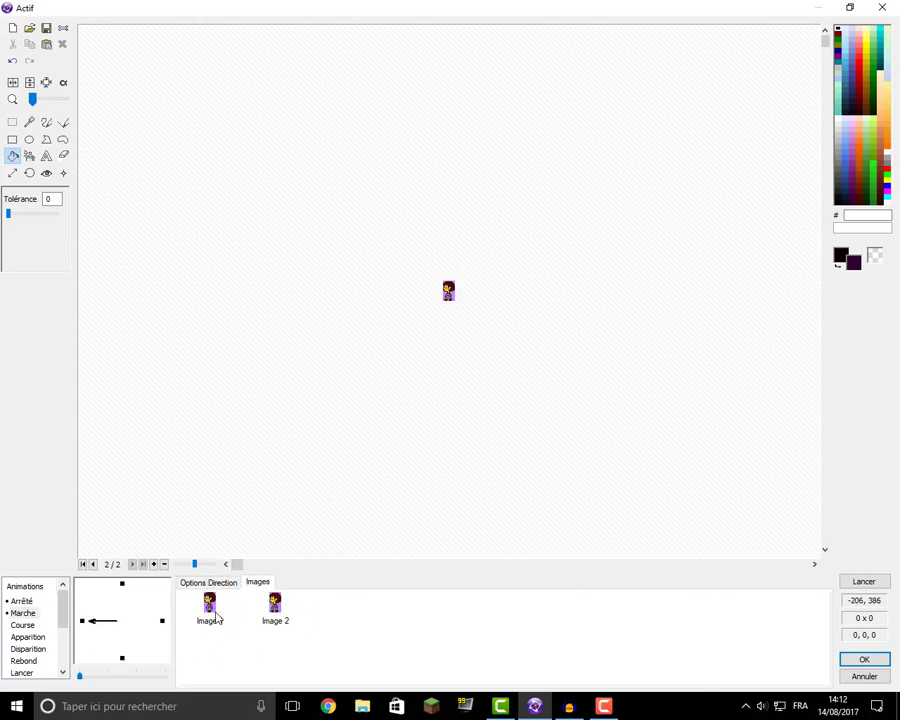
{"action": "left_click", "coordinate": [212, 610]}
{"action": "left_click", "coordinate": [12, 600]}
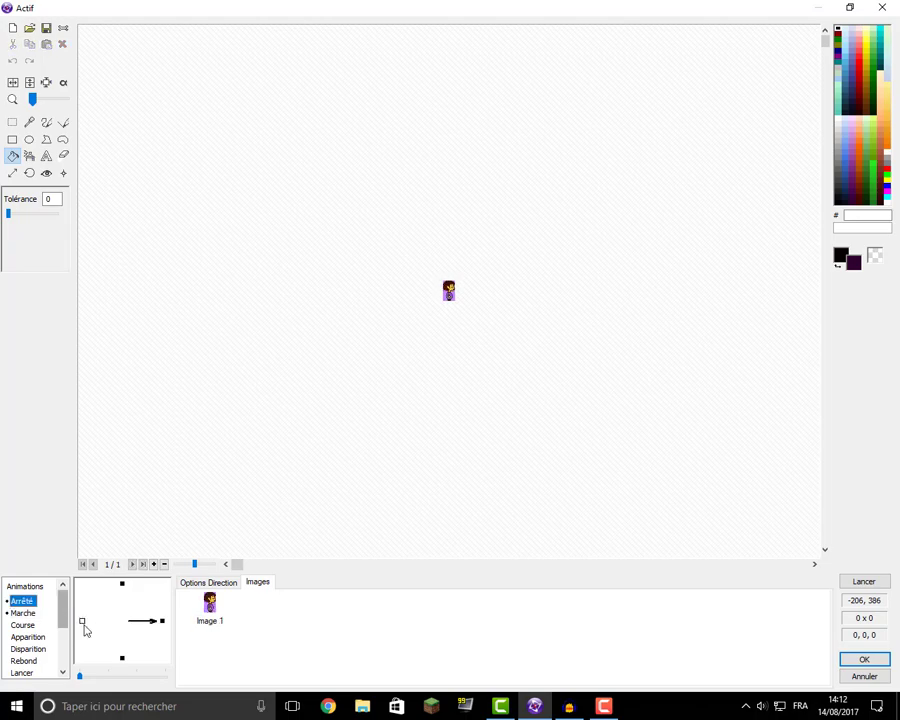
{"action": "left_click", "coordinate": [82, 621]}
{"action": "key", "text": "ctrl+v"}
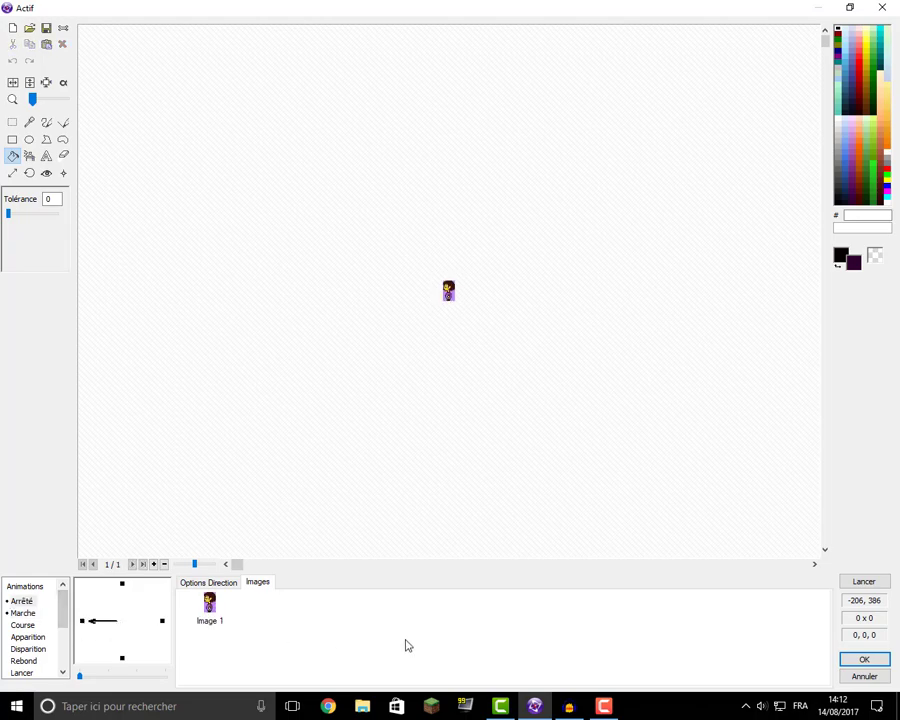
{"action": "left_click", "coordinate": [864, 661]}
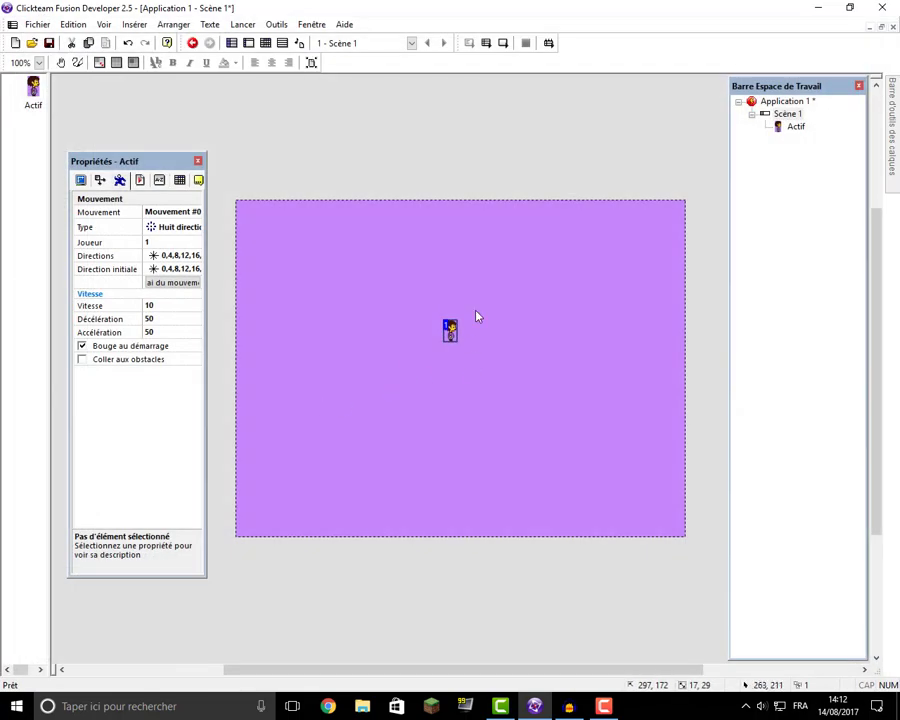
Run the scene, walk the character in all four directions to check its standing and walking animations, and close the test
{"action": "left_click", "coordinate": [478, 43]}
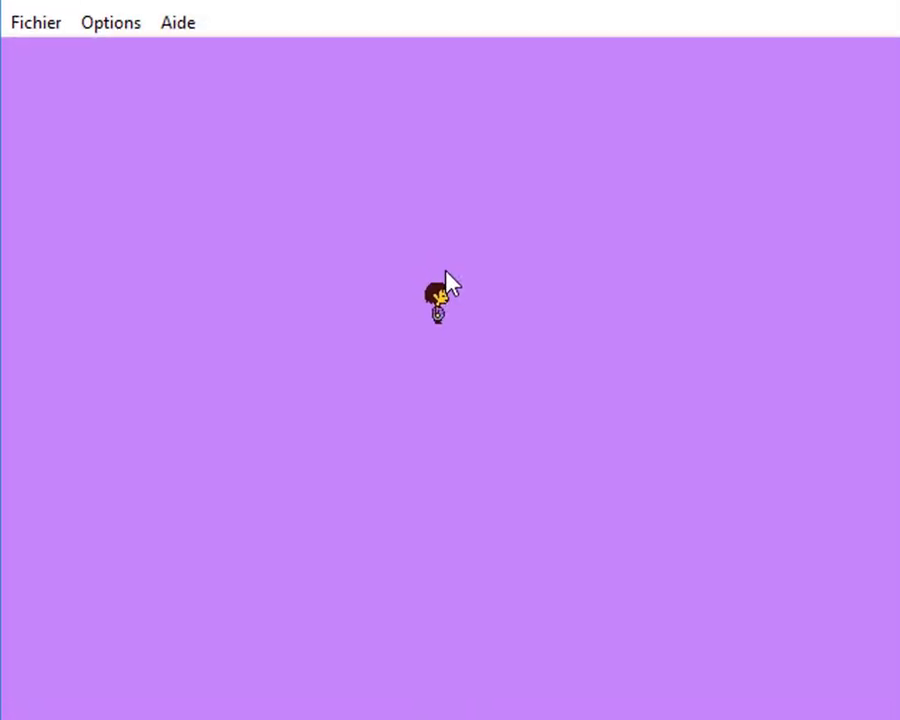
{"action": "key", "text": "Down"}
{"action": "key", "text": "Right"}
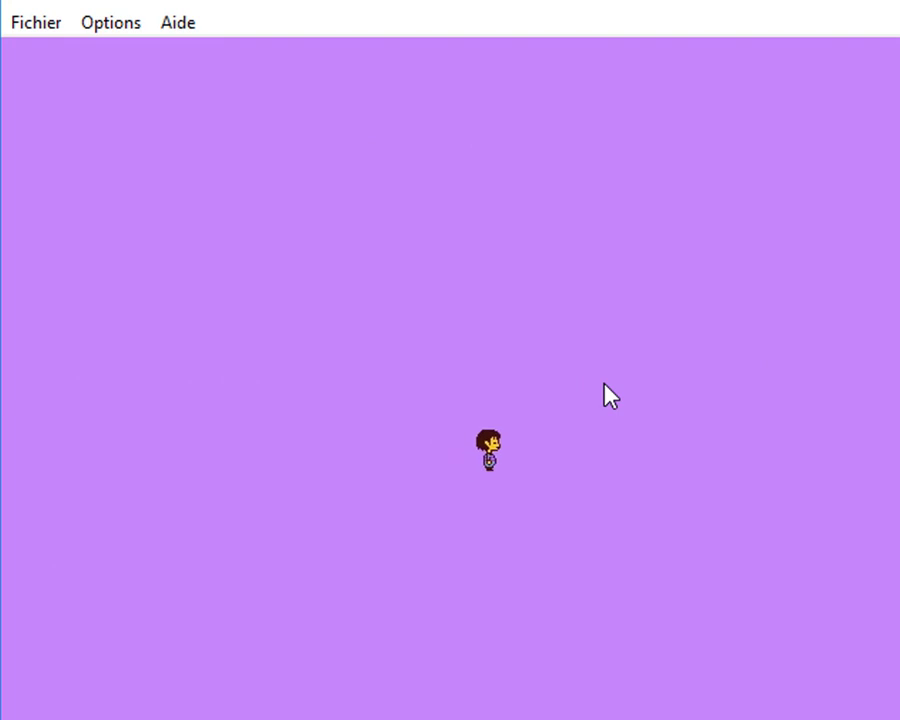
{"action": "key", "text": "Up"}
{"action": "key", "text": "Left"}
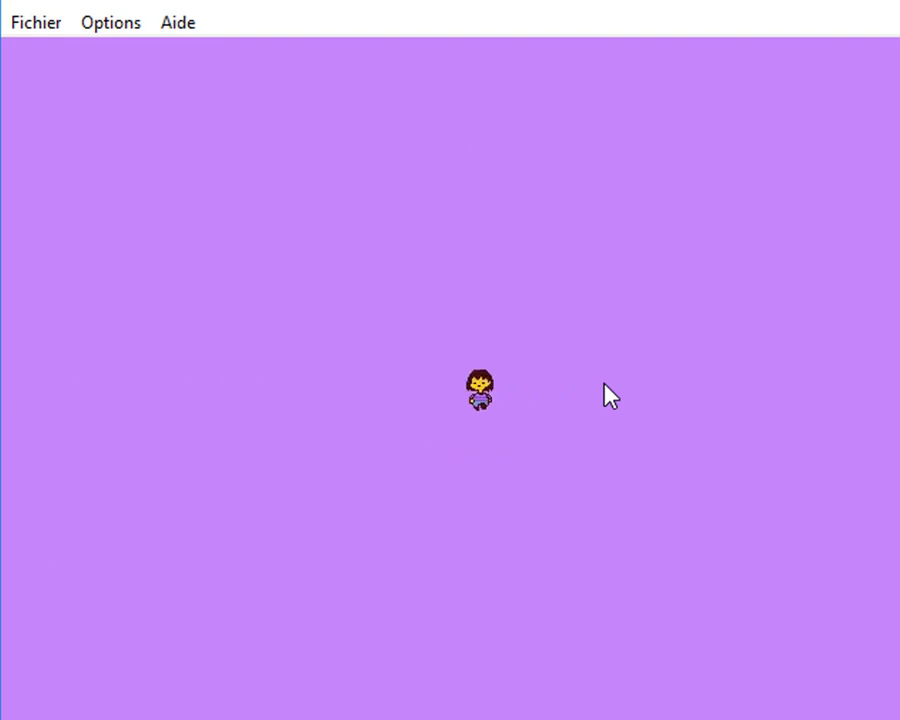
{"action": "key", "text": "Down"}
{"action": "key", "text": "Right"}
{"action": "key", "text": "Left"}
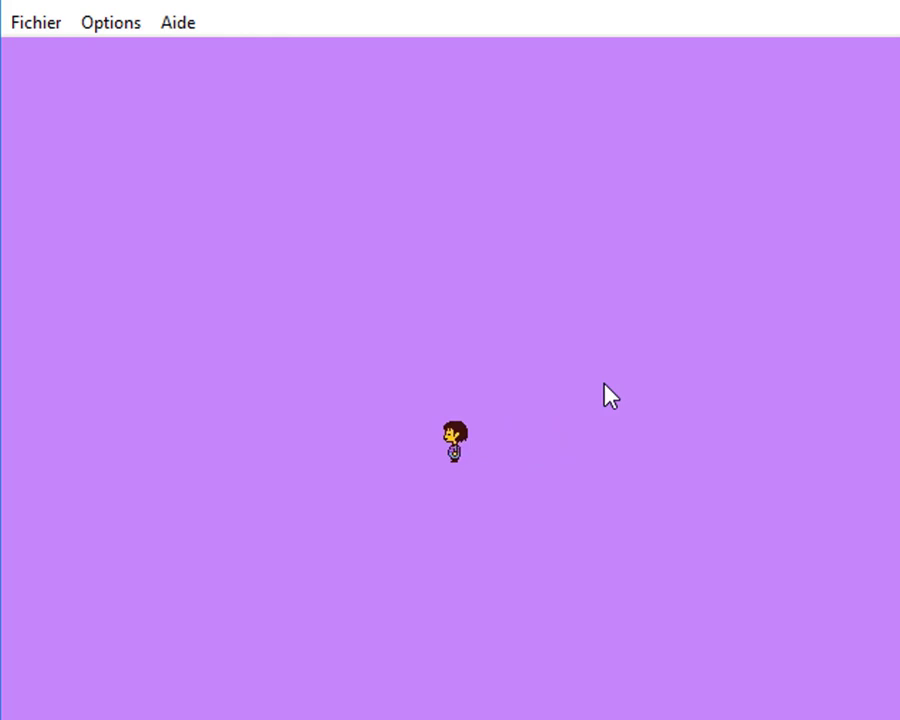
{"action": "key", "text": "Up"}
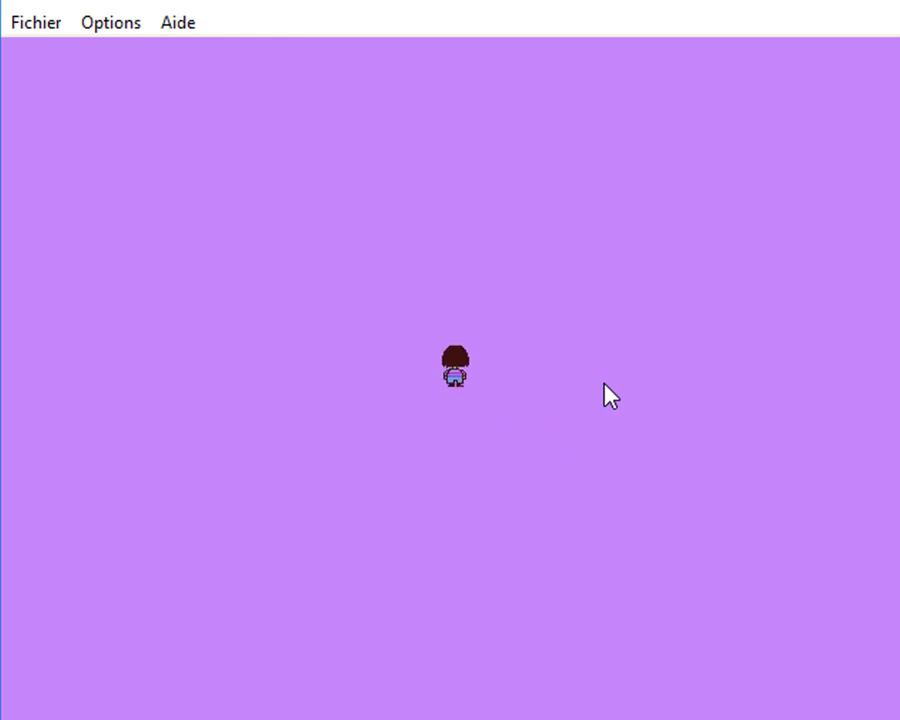
{"action": "key", "text": "Down"}
{"action": "key", "text": "Right"}
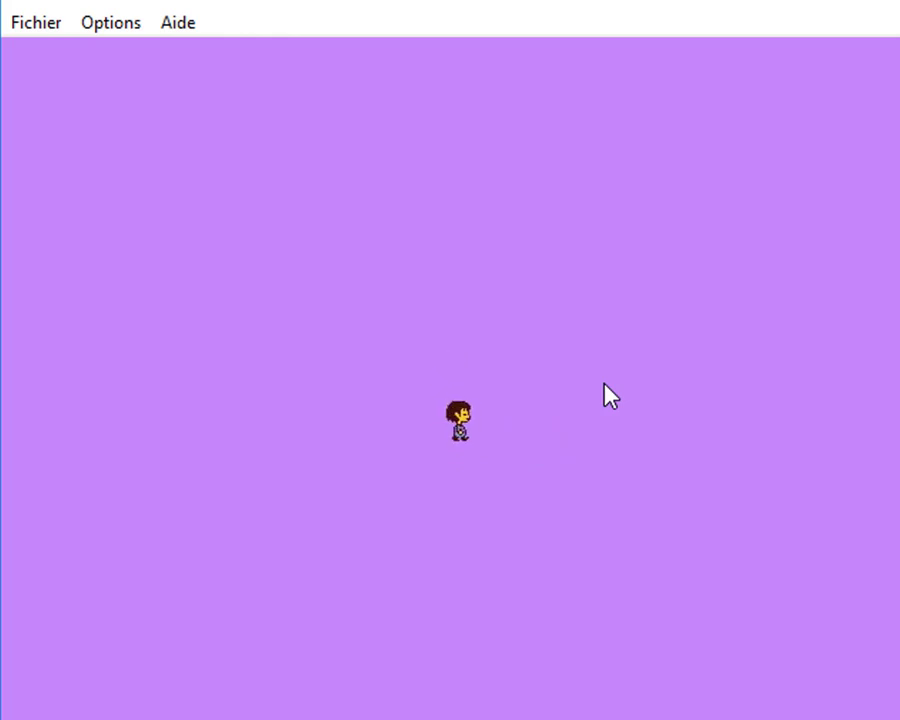
{"action": "key", "text": "Up"}
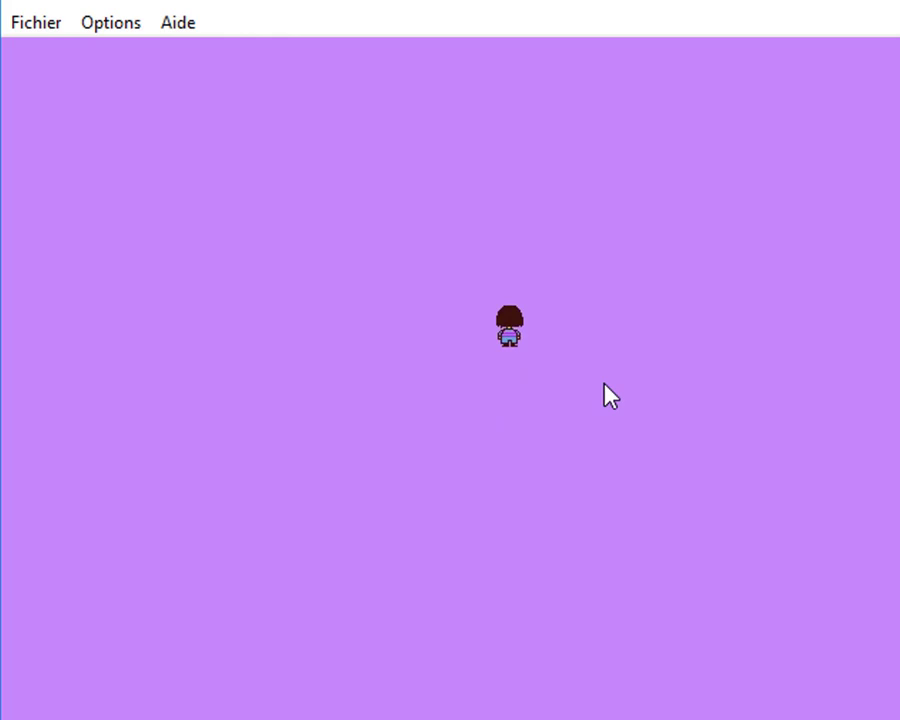
{"action": "key", "text": "Left"}
{"action": "key", "text": "Down"}
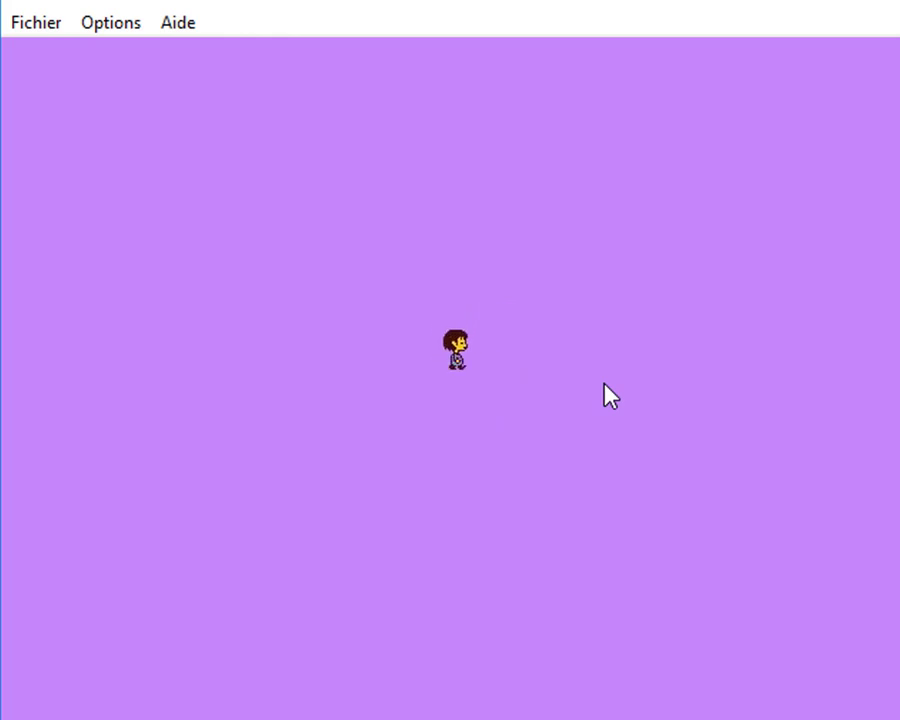
{"action": "key", "text": "Up"}
{"action": "key", "text": "Down"}
{"action": "key", "text": "Right"}
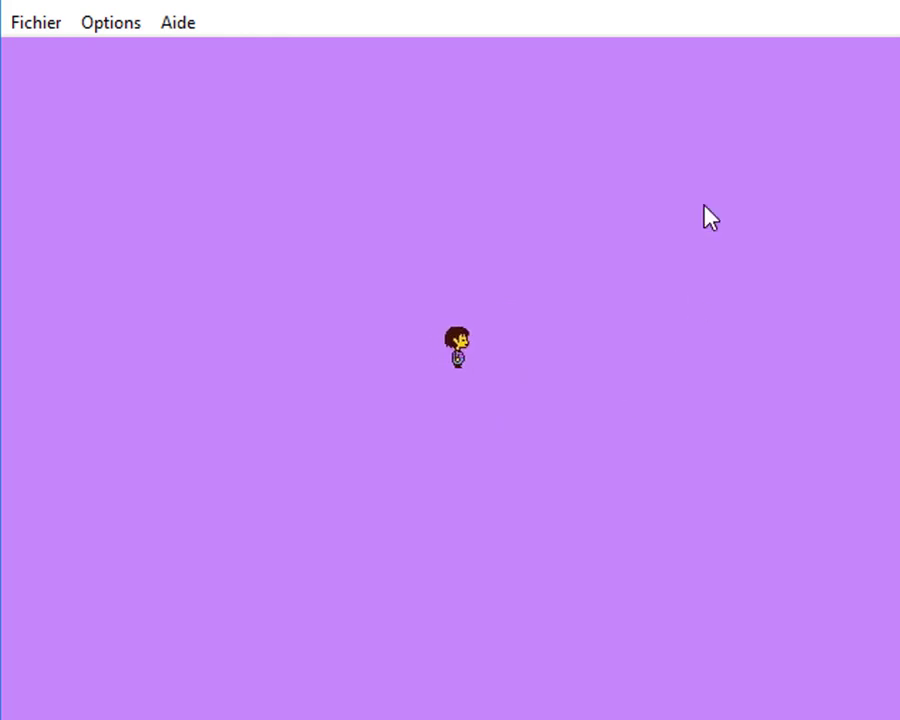
{"action": "left_click", "coordinate": [884, 8]}
{"action": "left_click", "coordinate": [250, 8]}
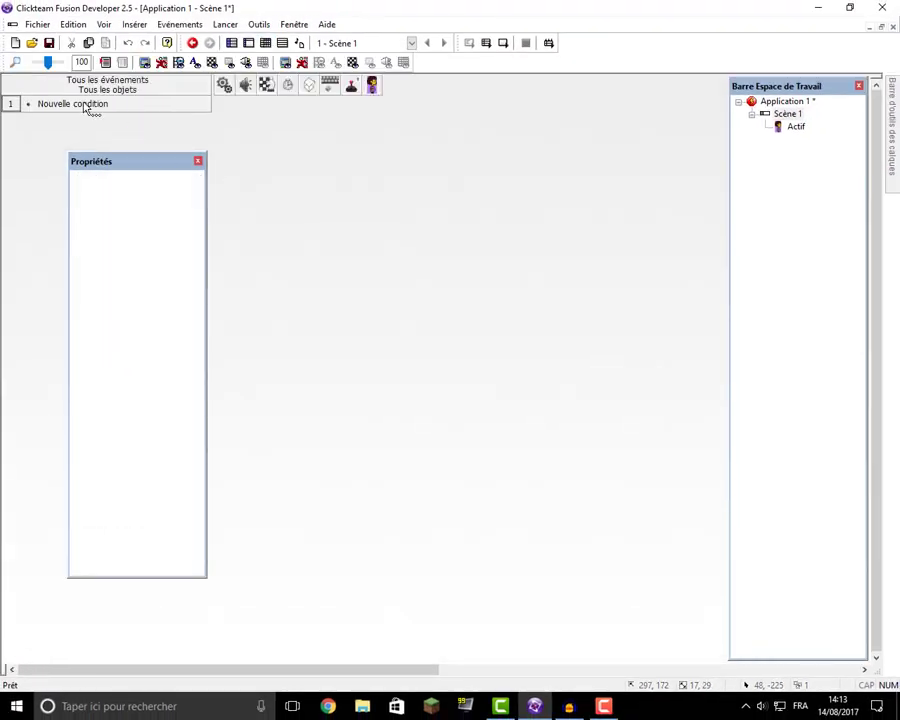
{"action": "left_click_drag", "start_coordinate": [112, 160], "coordinate": [135, 180]}
{"action": "left_click", "coordinate": [248, 43]}
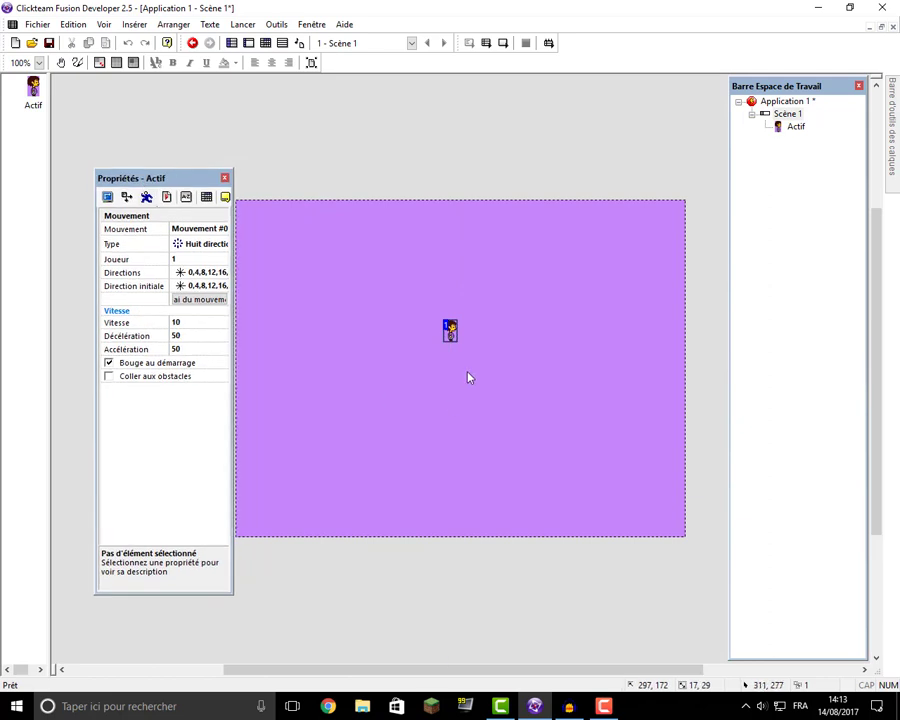
Review the Directions, Direction initiale and Coller aux obstacles settings of the character's eight-direction movement
{"action": "left_click", "coordinate": [205, 273]}
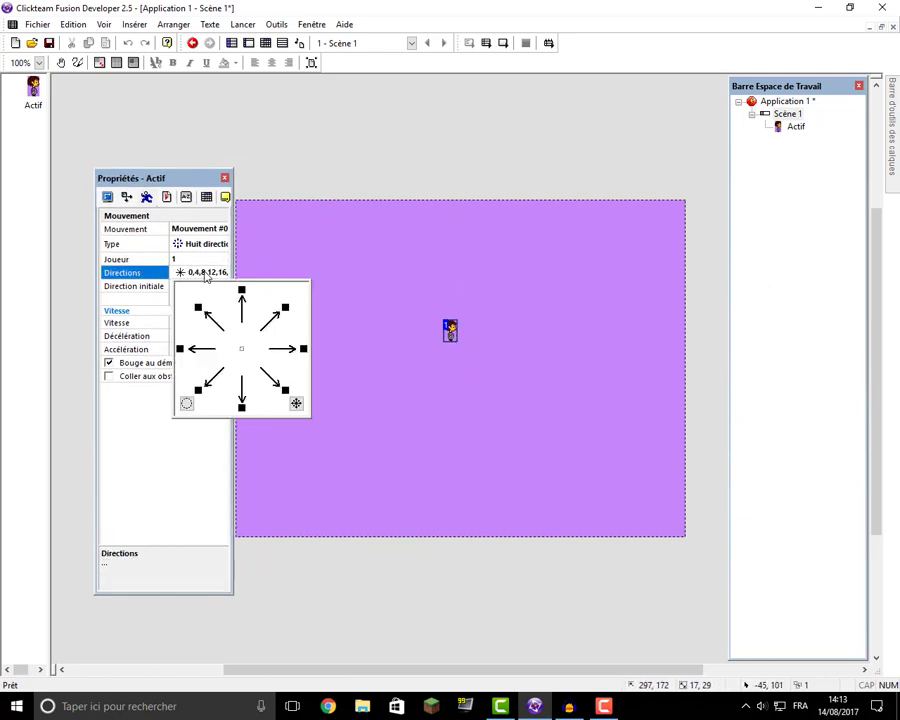
{"action": "left_click", "coordinate": [190, 405]}
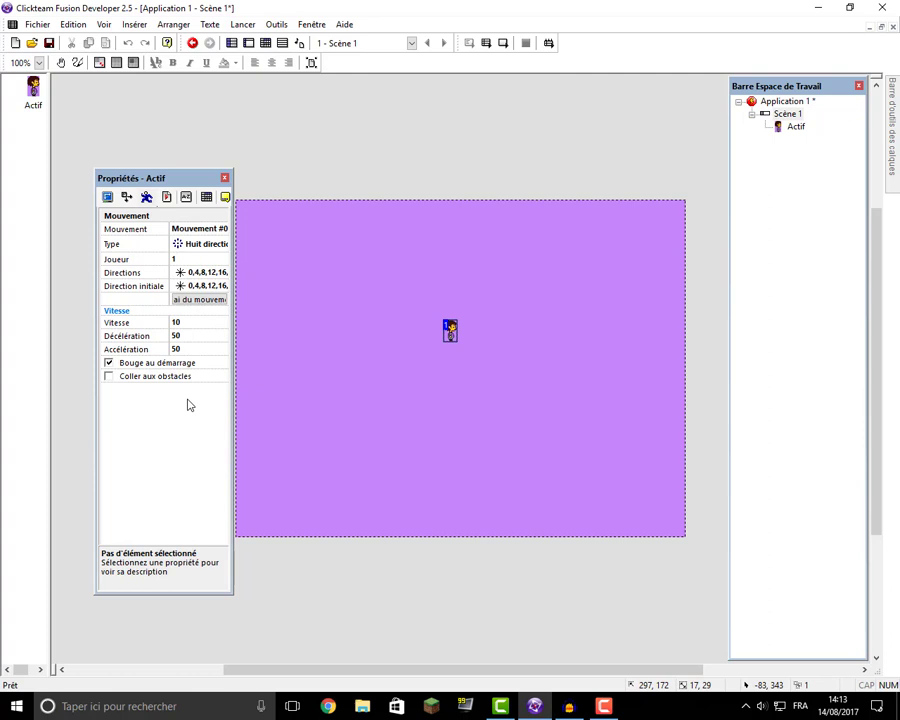
{"action": "left_click", "coordinate": [197, 287]}
{"action": "left_click", "coordinate": [190, 474]}
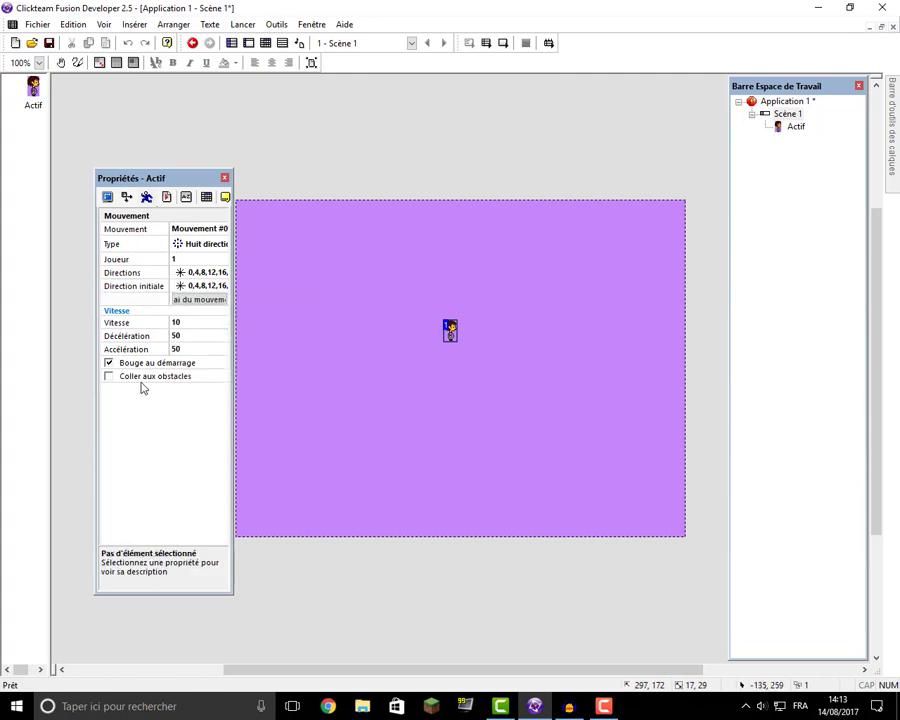
{"action": "left_click", "coordinate": [109, 377]}
Insert a second Actif object in the scene, above and to the left of the character
{"action": "double_click", "coordinate": [416, 260]}
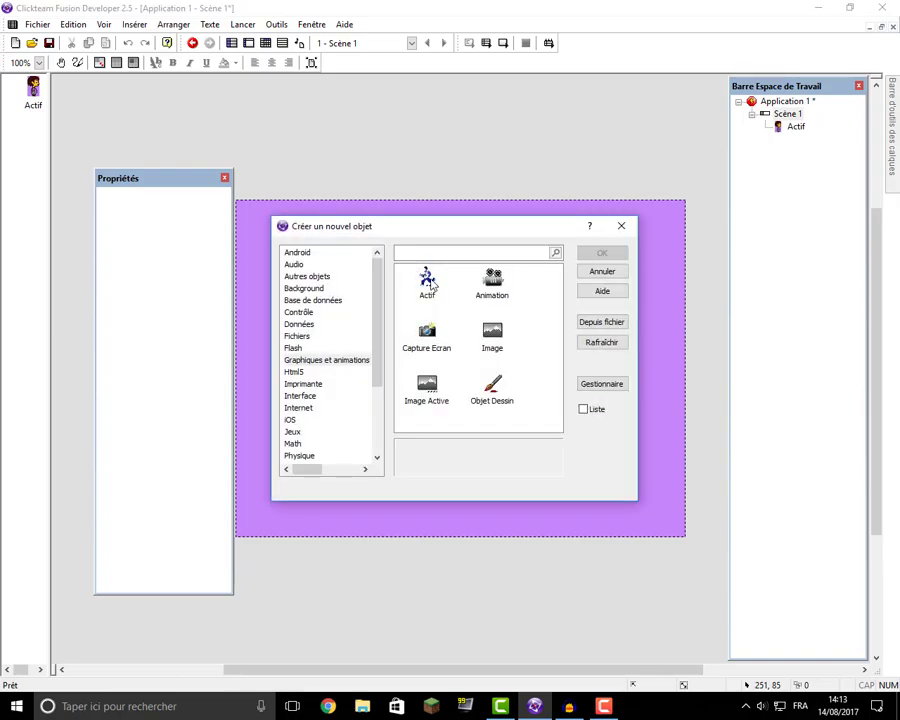
{"action": "double_click", "coordinate": [428, 282]}
{"action": "left_click", "coordinate": [398, 256]}
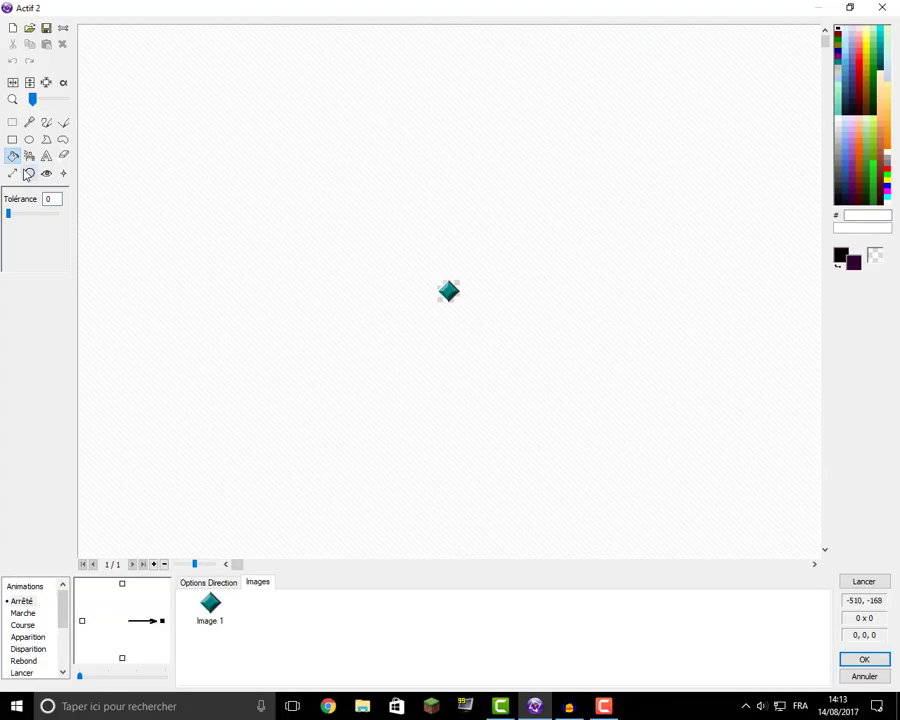
Clear the default image of Actif 2, fill it with solid dark purple to make a square block, and validate it
{"action": "left_click", "coordinate": [12, 122]}
{"action": "left_click", "coordinate": [12, 28]}
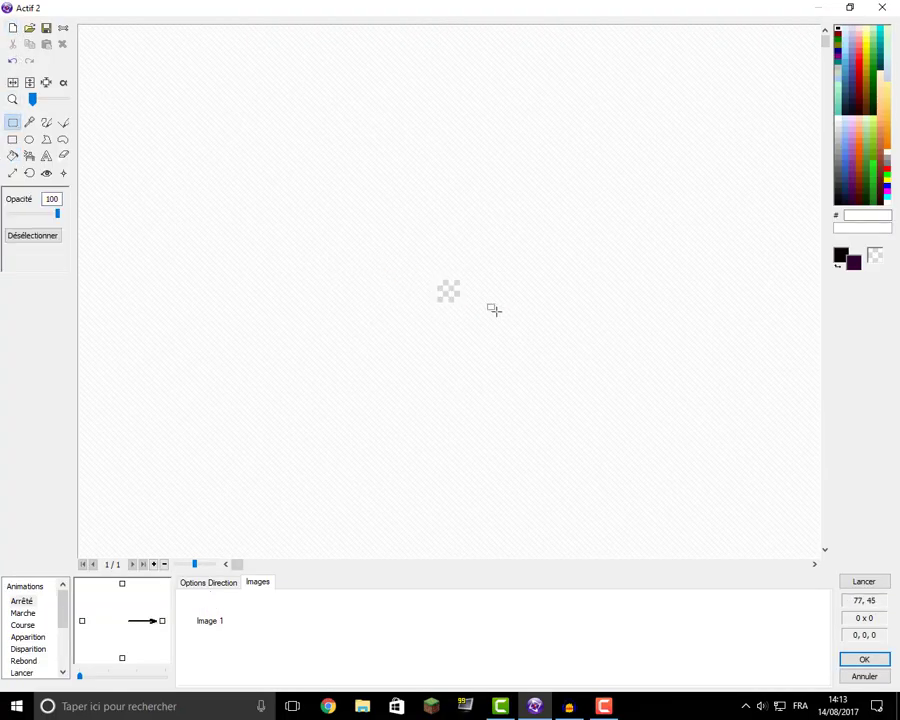
{"action": "left_click", "coordinate": [13, 157]}
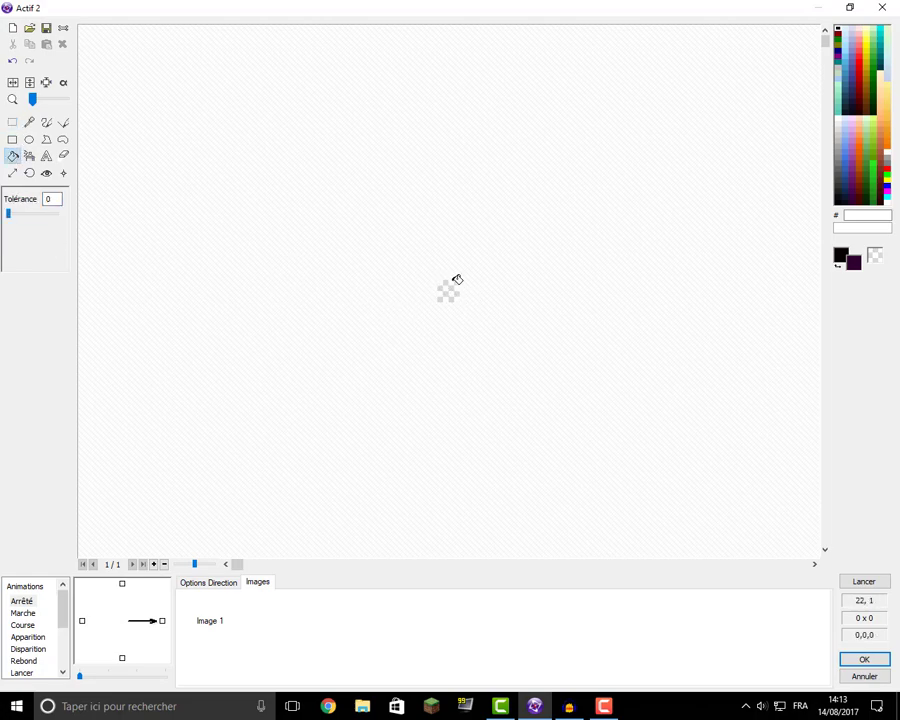
{"action": "left_click", "coordinate": [448, 291]}
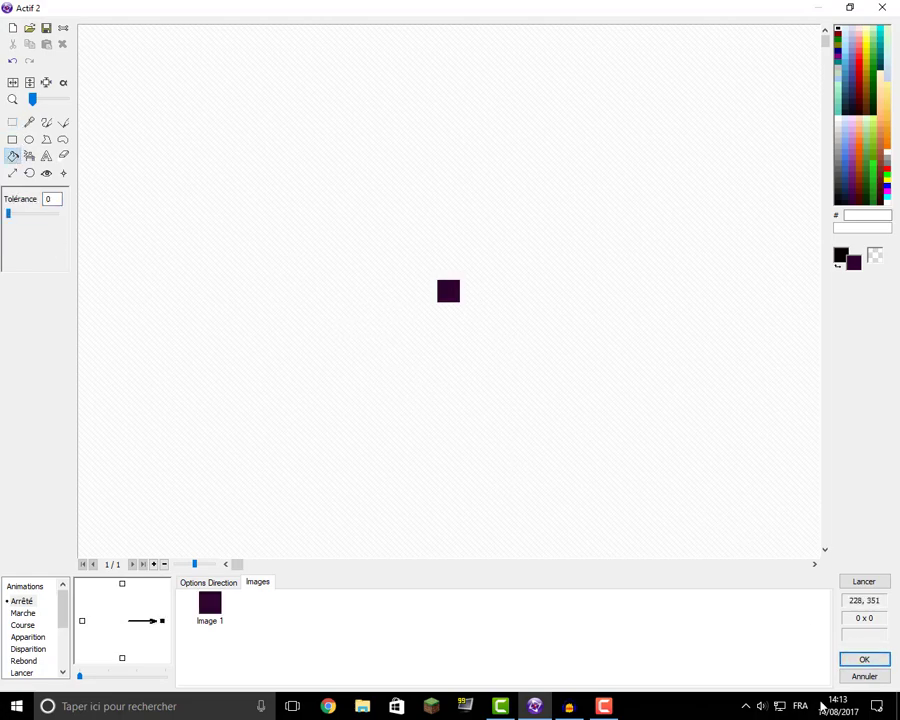
{"action": "left_click", "coordinate": [870, 659]}
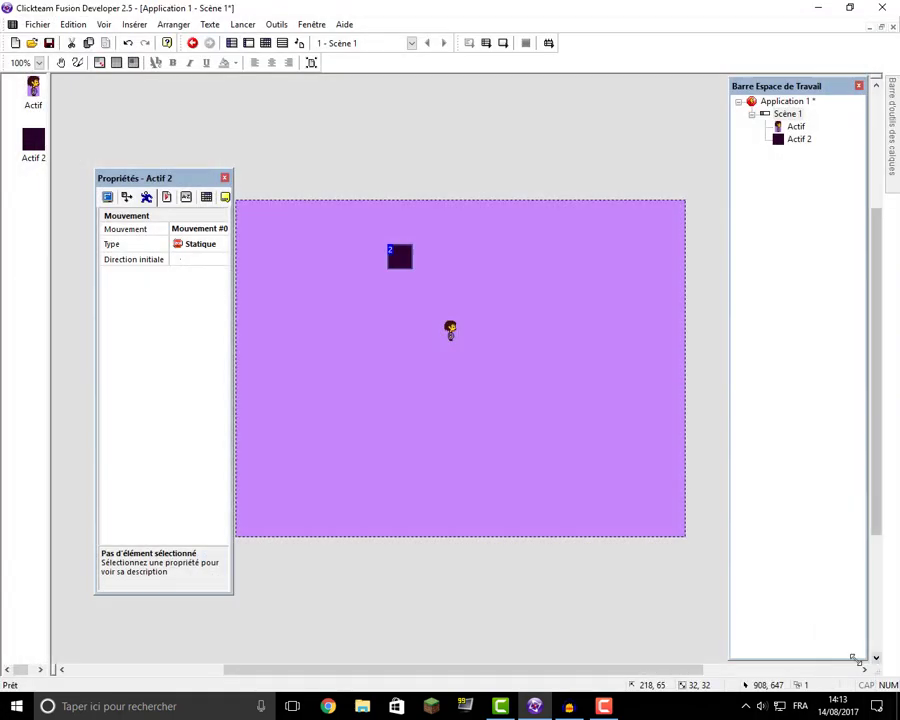
Run the scene, walk the character up and left into the dark square to test for collision, and close the test
{"action": "left_click", "coordinate": [503, 42]}
{"action": "key", "text": "Up+Left"}
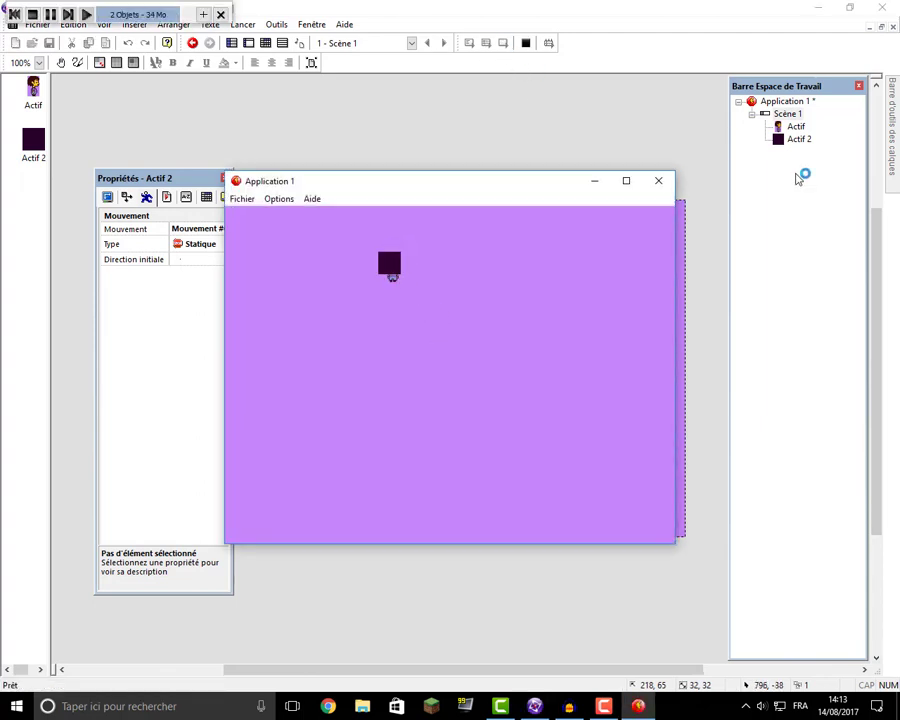
{"action": "left_click", "coordinate": [658, 180]}
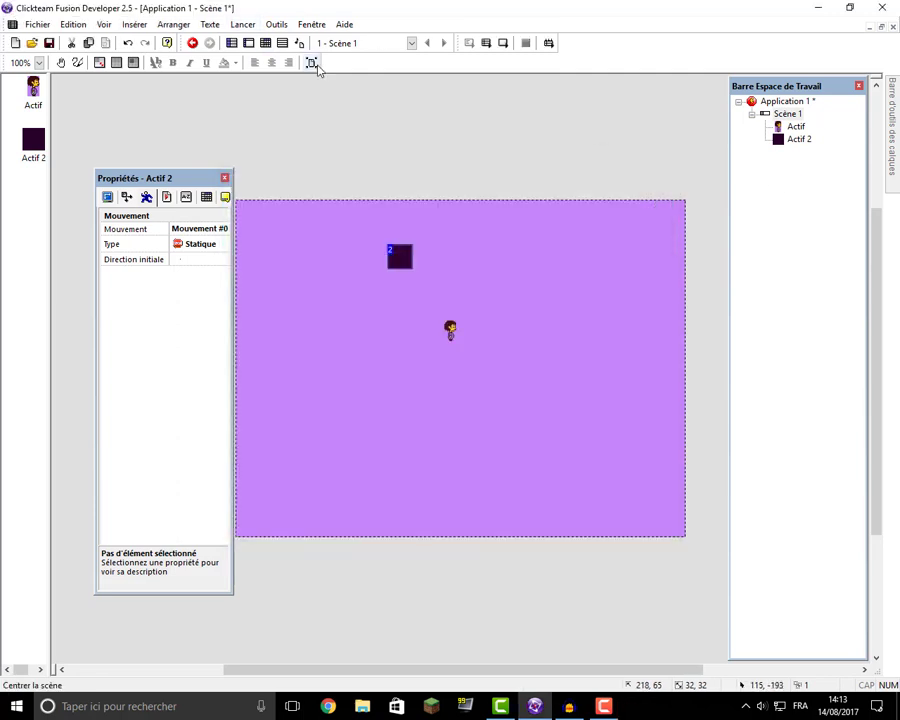
Create an event condition in the scene for a collision between the character Actif and the dark square Actif 2
{"action": "left_click", "coordinate": [266, 44]}
{"action": "double_click", "coordinate": [114, 106]}
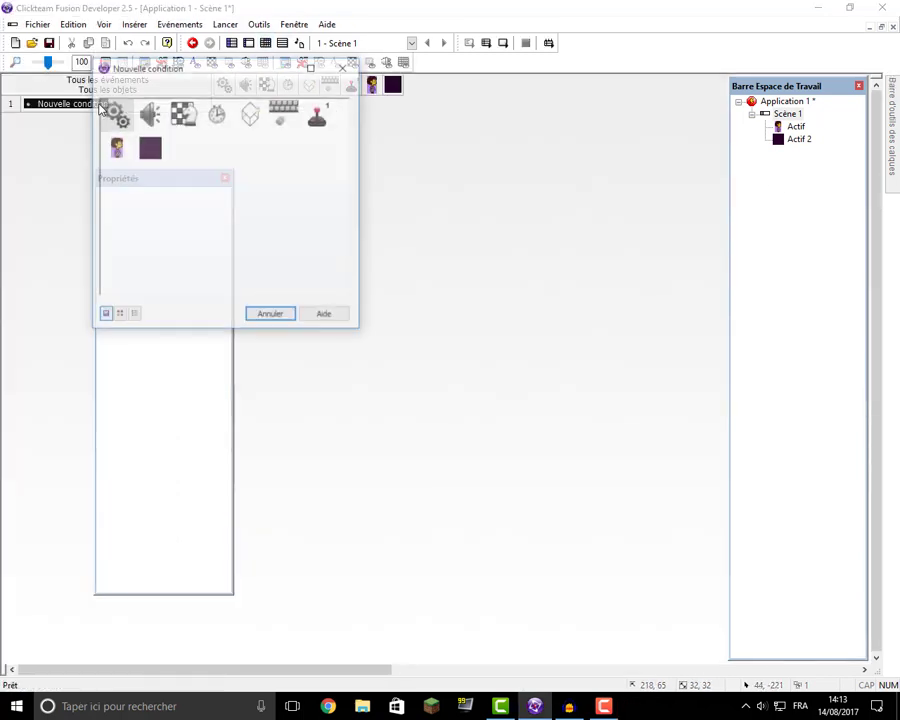
{"action": "left_click", "coordinate": [112, 112]}
{"action": "left_click", "coordinate": [148, 74]}
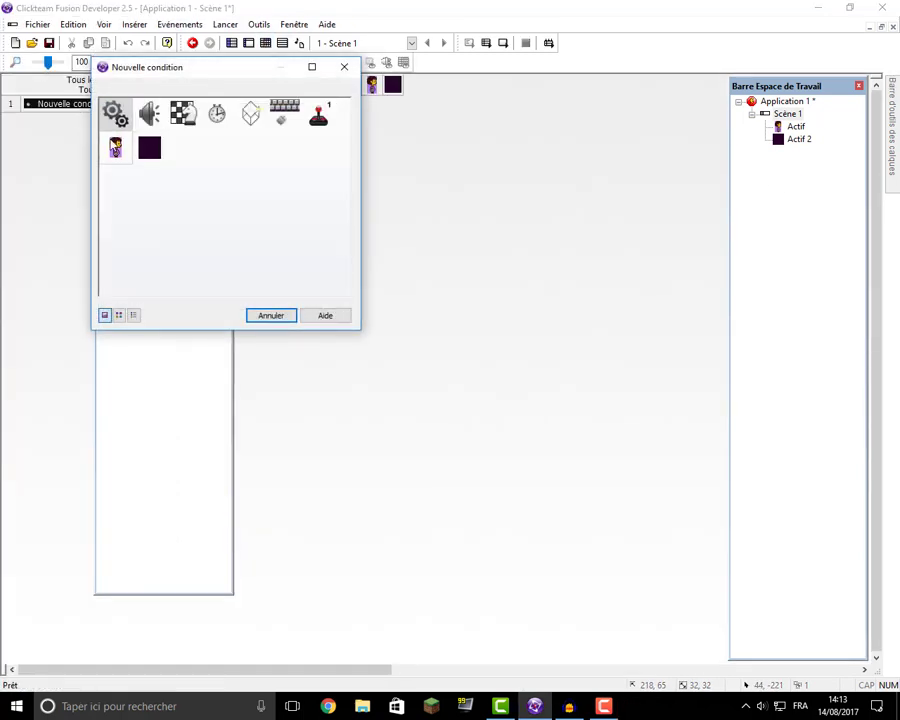
{"action": "left_click", "coordinate": [116, 144]}
{"action": "mouse_move", "coordinate": [176, 155]}
{"action": "left_click", "coordinate": [282, 150]}
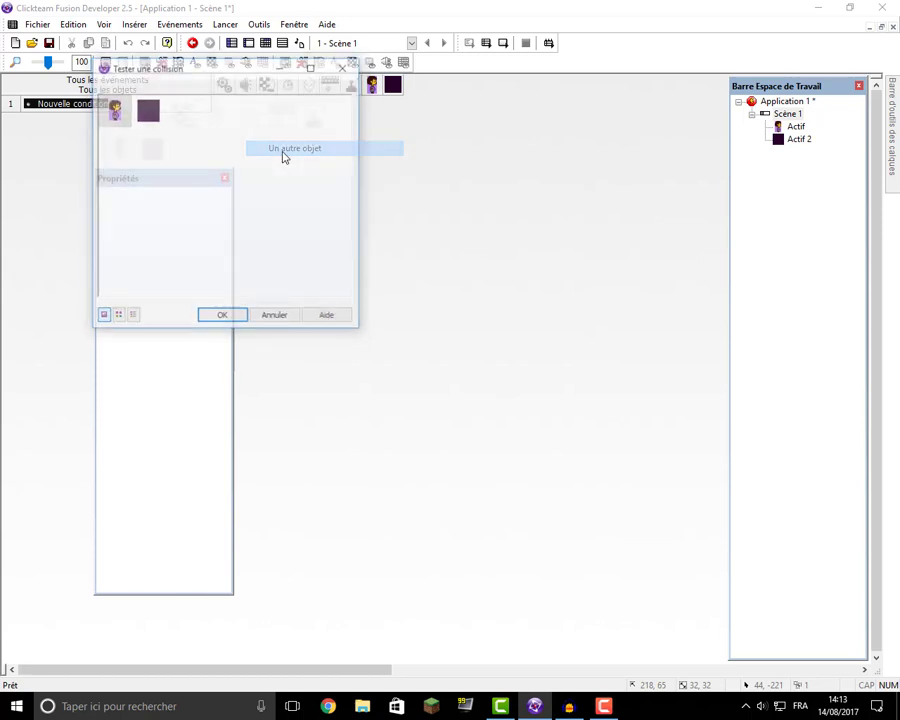
{"action": "double_click", "coordinate": [143, 112]}
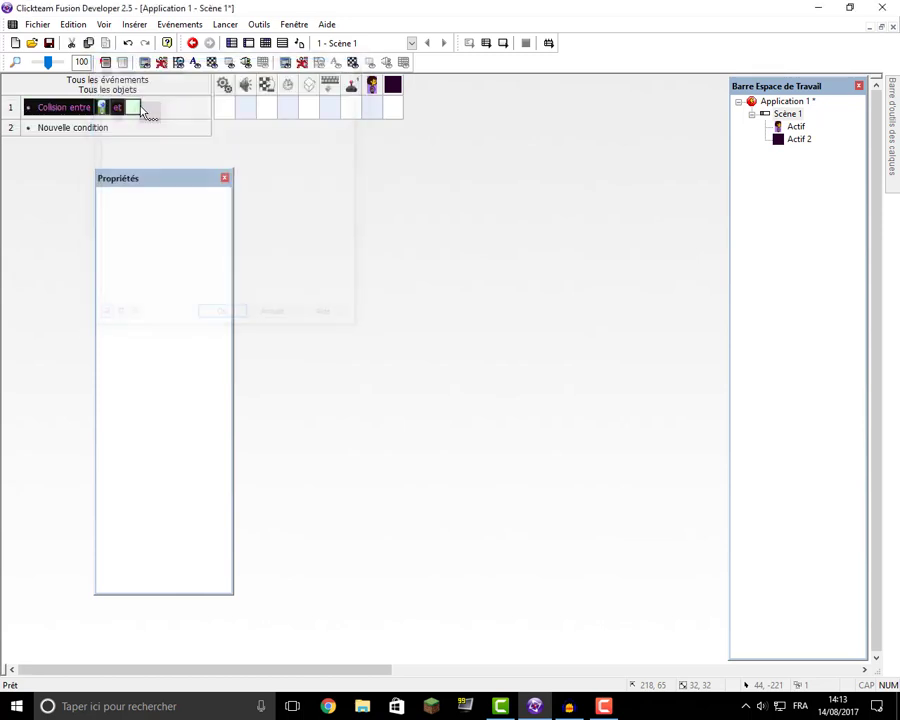
Add a movement action to the collision event that stops the character Actif
{"action": "left_click", "coordinate": [391, 115]}
{"action": "left_click", "coordinate": [372, 116]}
{"action": "left_click", "coordinate": [372, 116]}
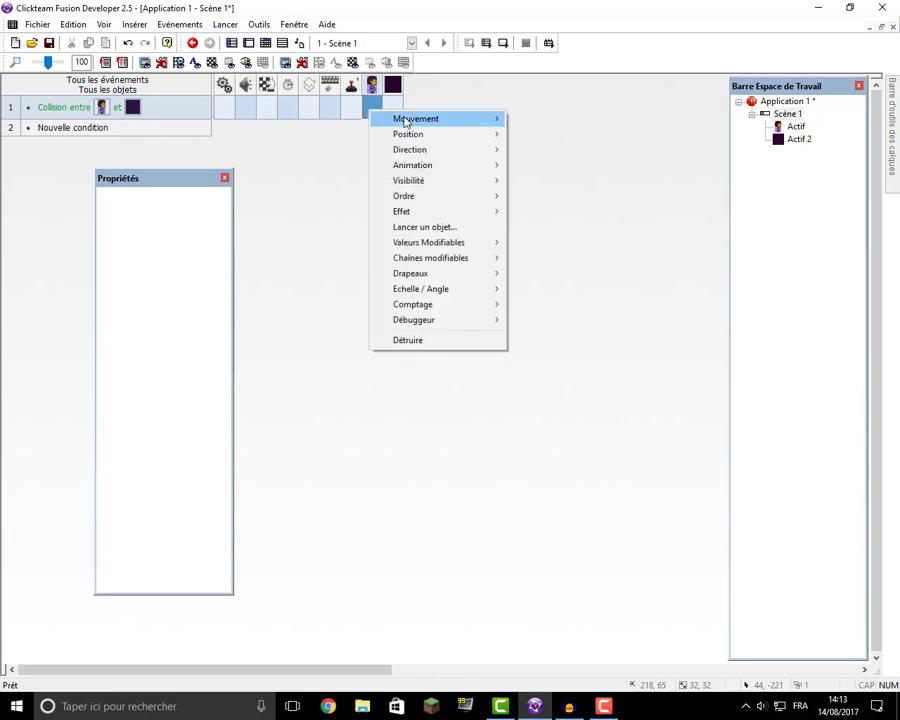
{"action": "mouse_move", "coordinate": [420, 118]}
{"action": "left_click", "coordinate": [537, 119]}
Run the scene and walk the character against the dark square from below and from its right side to test the collision
{"action": "left_click", "coordinate": [469, 43]}
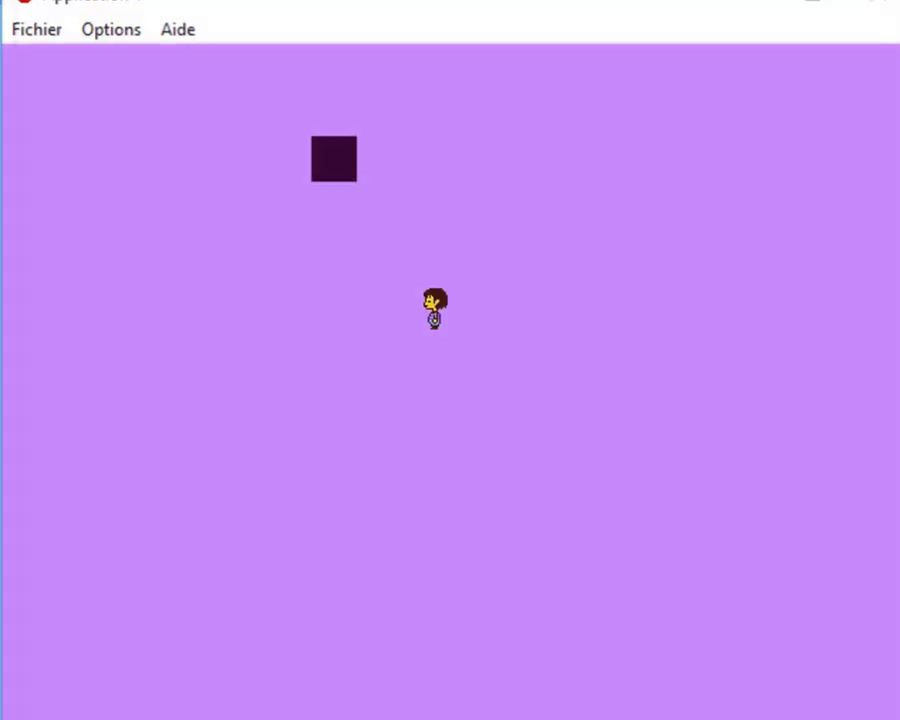
{"action": "key", "text": "Up"}
{"action": "key", "text": "Left"}
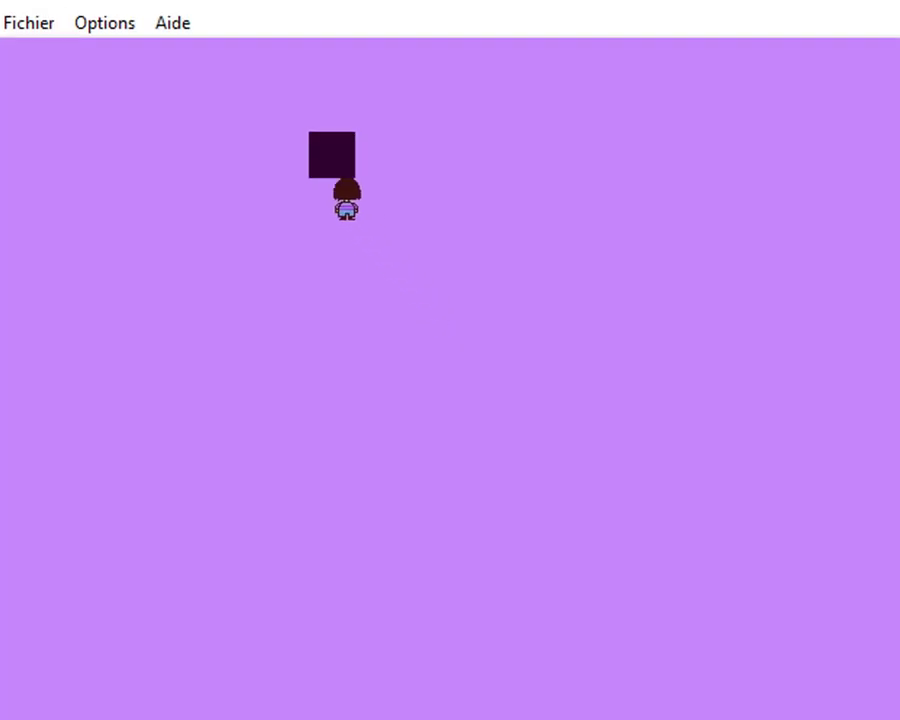
{"action": "key", "text": "Left"}
{"action": "key", "text": "Right"}
{"action": "key", "text": "Left"}
{"action": "key", "text": "Right"}
{"action": "key", "text": "Right"}
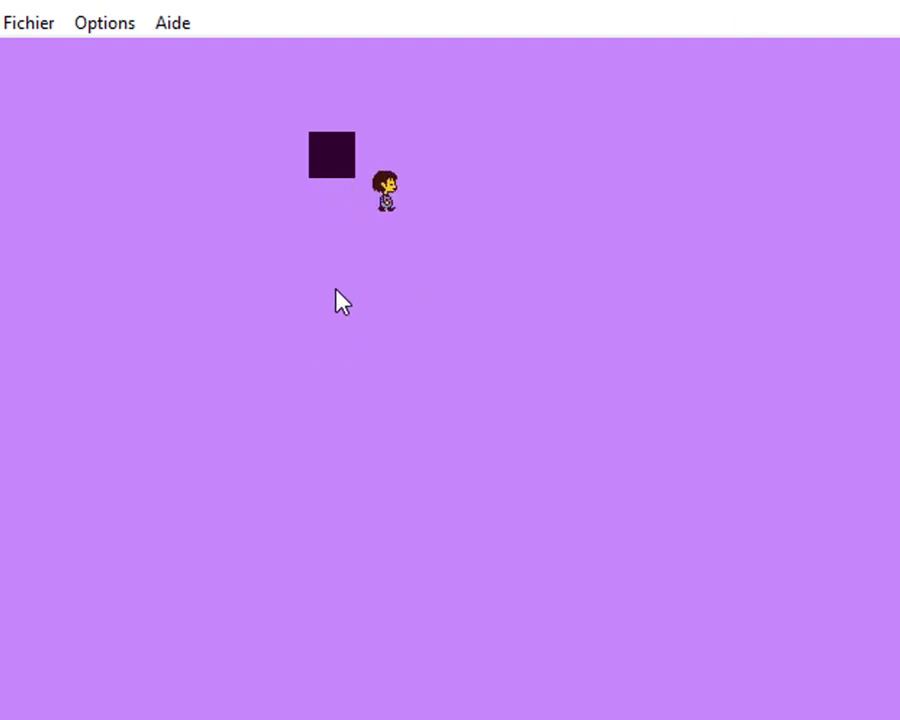
{"action": "key", "text": "Up"}
{"action": "key", "text": "Left"}
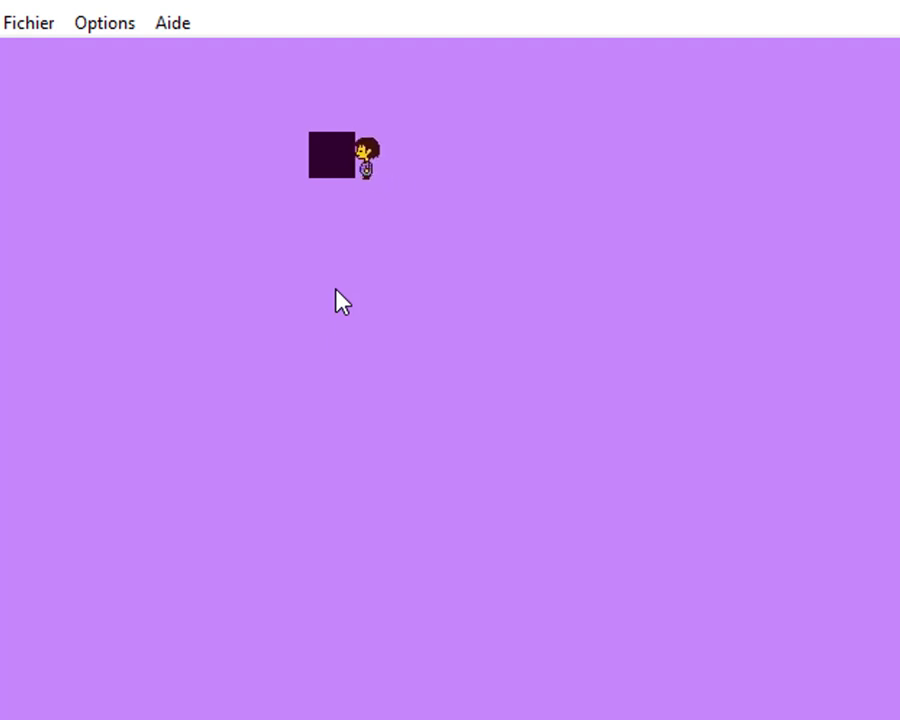
Walk the character around beneath the dark square and push it up against the underside to test the collision
{"action": "key", "text": "Down"}
{"action": "key", "text": "Down"}
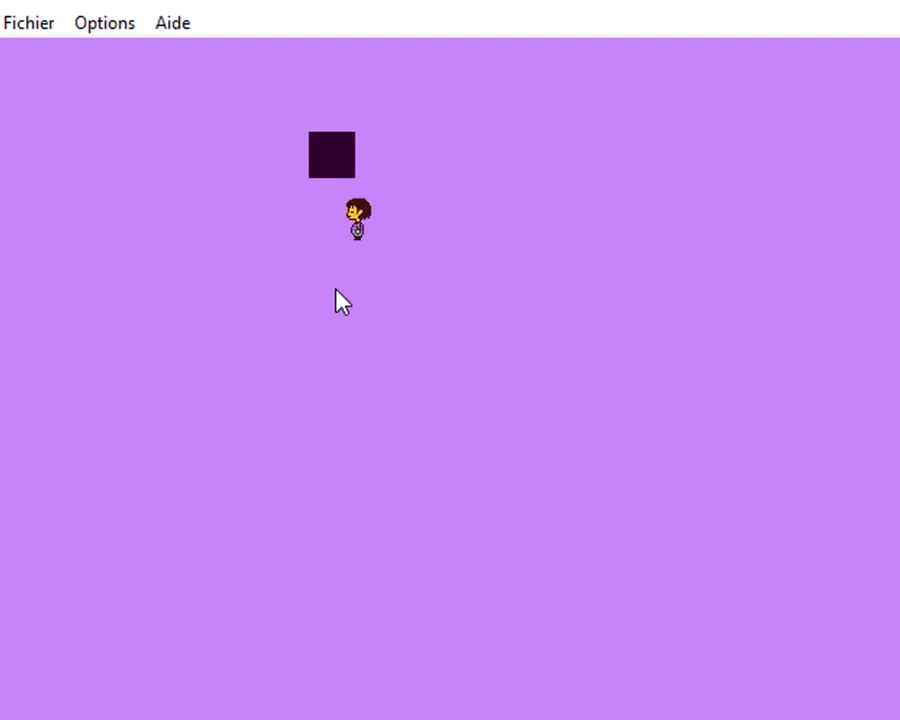
{"action": "key", "text": "Left"}
{"action": "key", "text": "Up"}
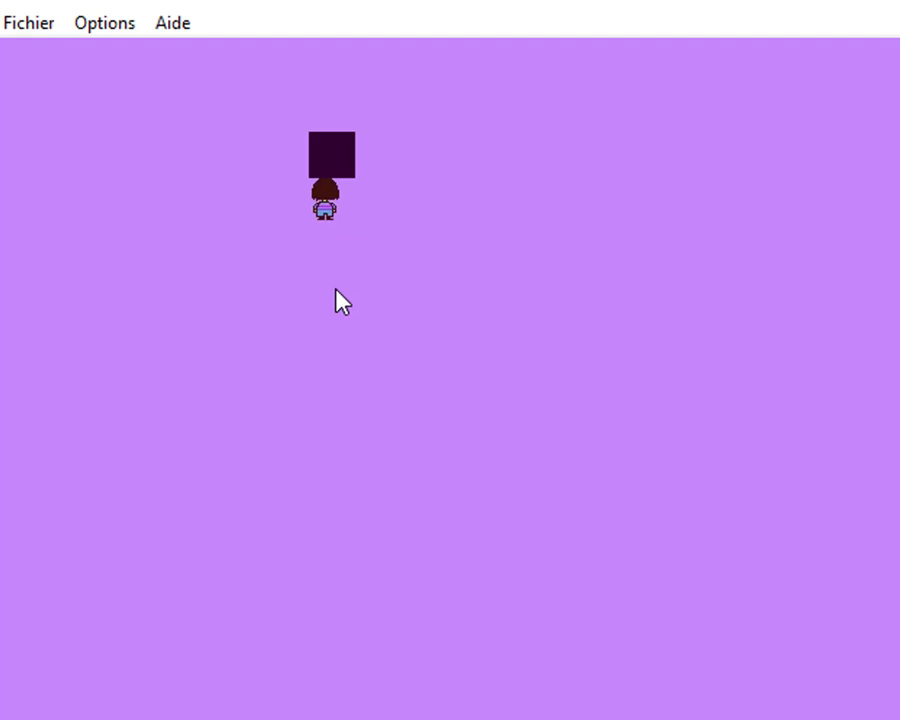
{"action": "key", "text": "Down"}
{"action": "key", "text": "Up"}
{"action": "key", "text": "Left"}
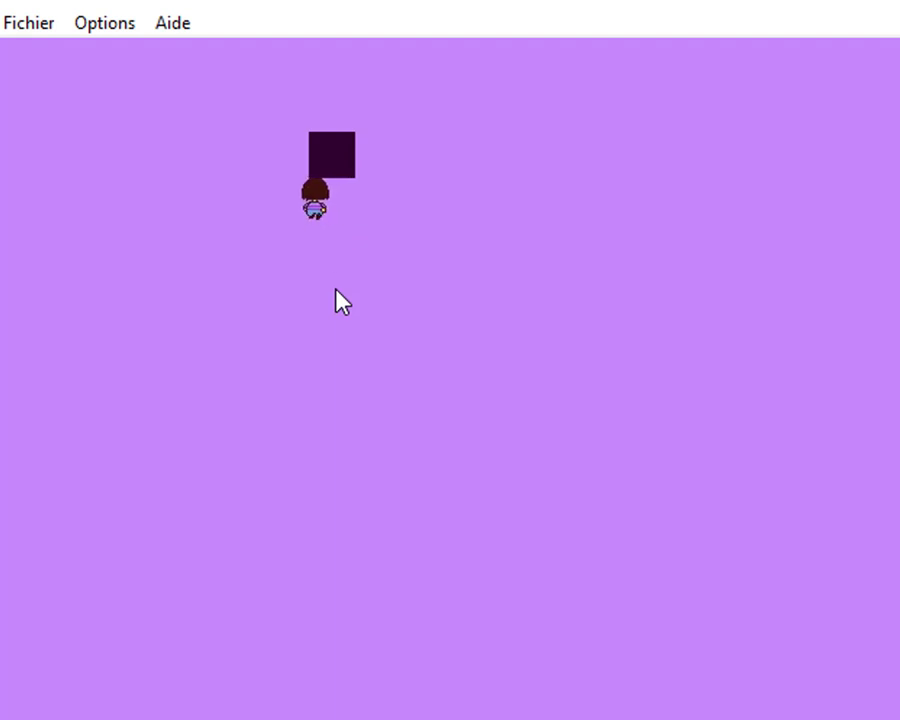
Test the collision along the dark square's left side, end the test run and return to the scene editor
{"action": "key", "text": "Up"}
{"action": "key", "text": "Right"}
{"action": "key", "text": "Up"}
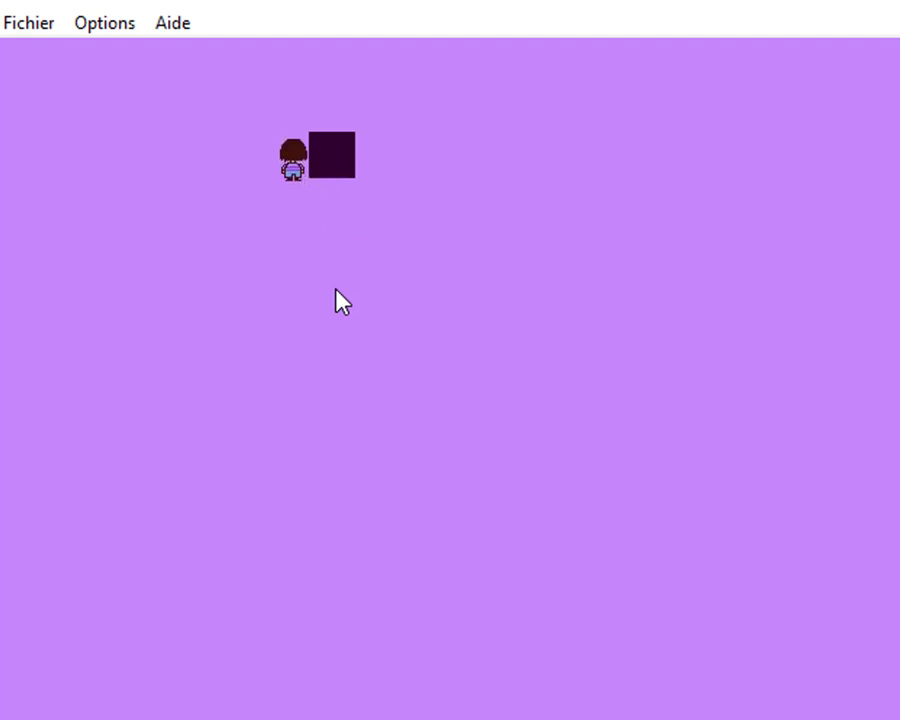
{"action": "key", "text": "Left"}
{"action": "key", "text": "Down"}
{"action": "key", "text": "Down"}
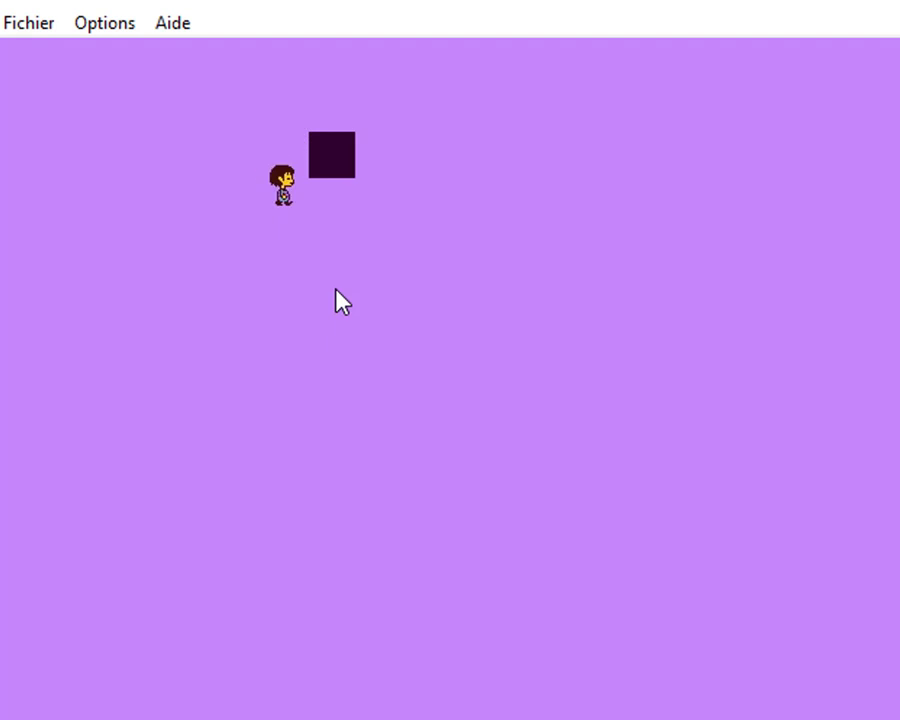
{"action": "key", "text": "Up"}
{"action": "key", "text": "Right"}
{"action": "key", "text": "Down"}
{"action": "key", "text": "Right"}
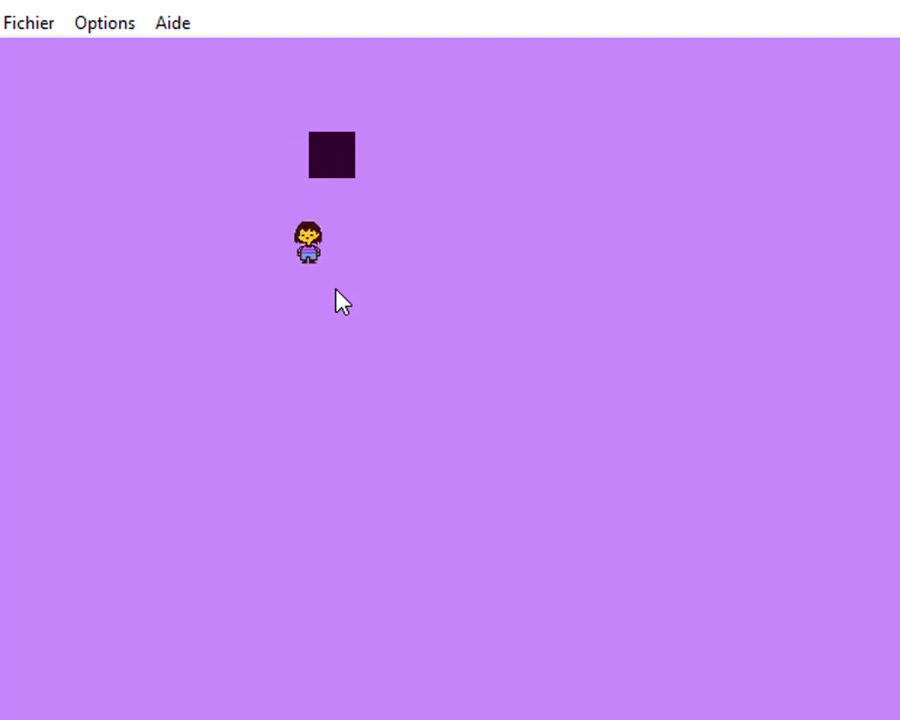
{"action": "left_click", "coordinate": [834, 28]}
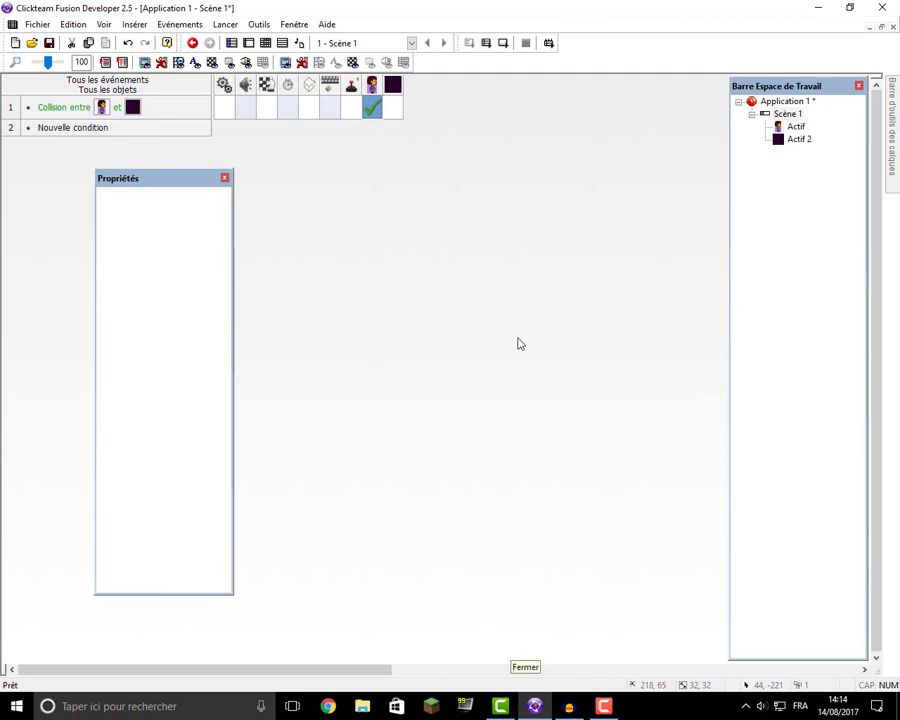
{"action": "left_click", "coordinate": [248, 43]}
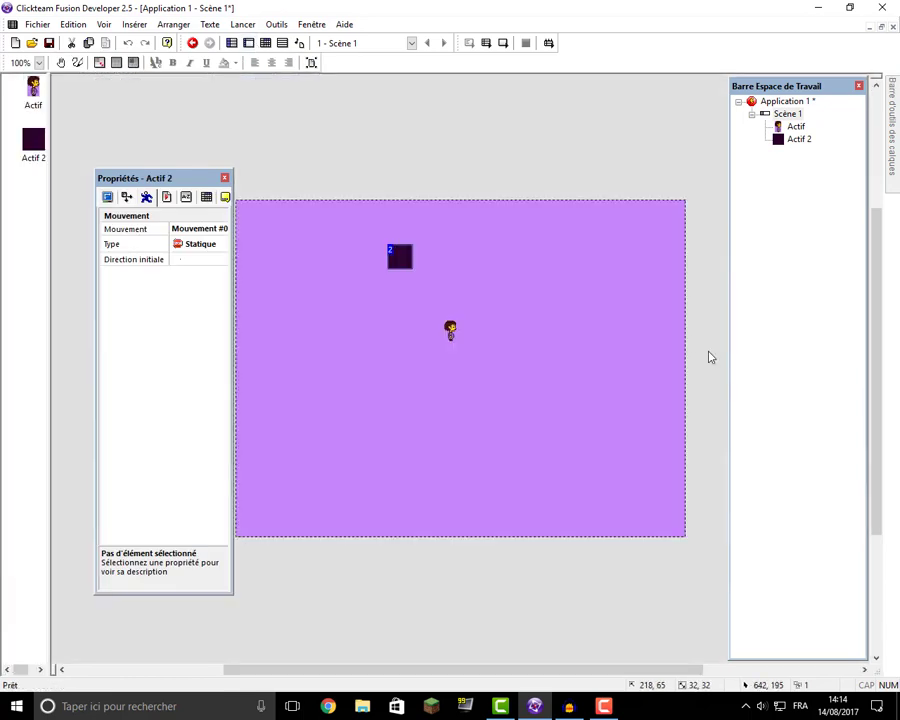